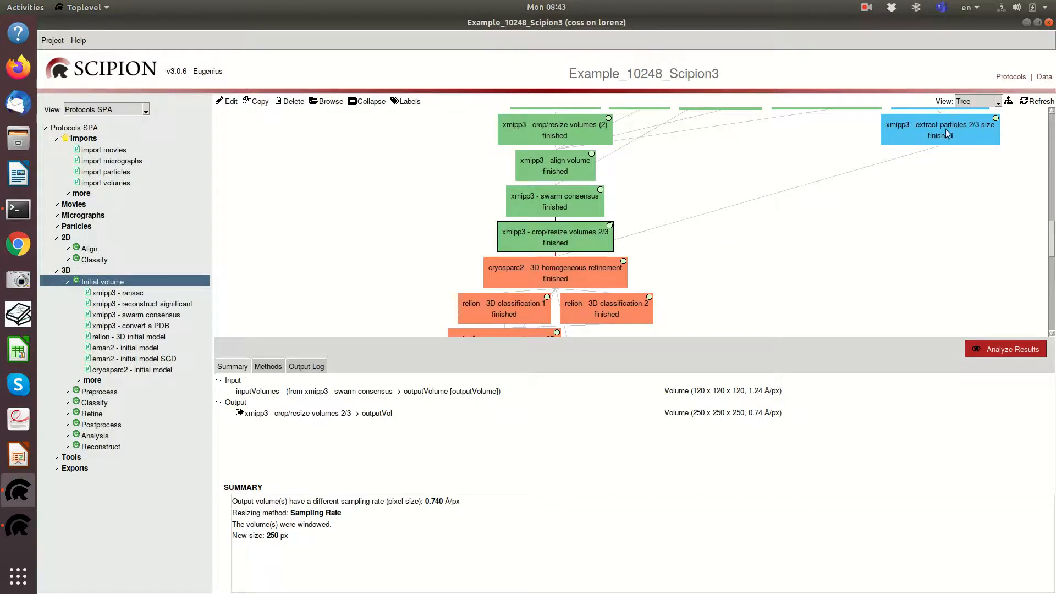
# Inspect the slices of the output volume from xmipp3 - crop/resize volumes 2/3, and close the slice viewer
pyautogui.scroll(1, 865, 155)
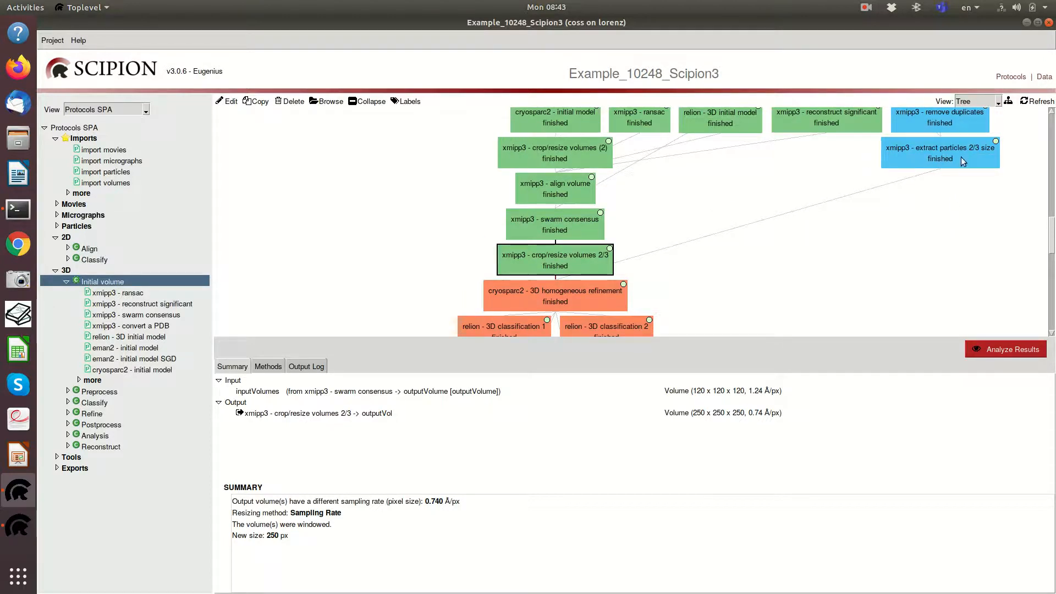
pyautogui.moveTo(948, 132)
pyautogui.scroll(-4, 773, 153)
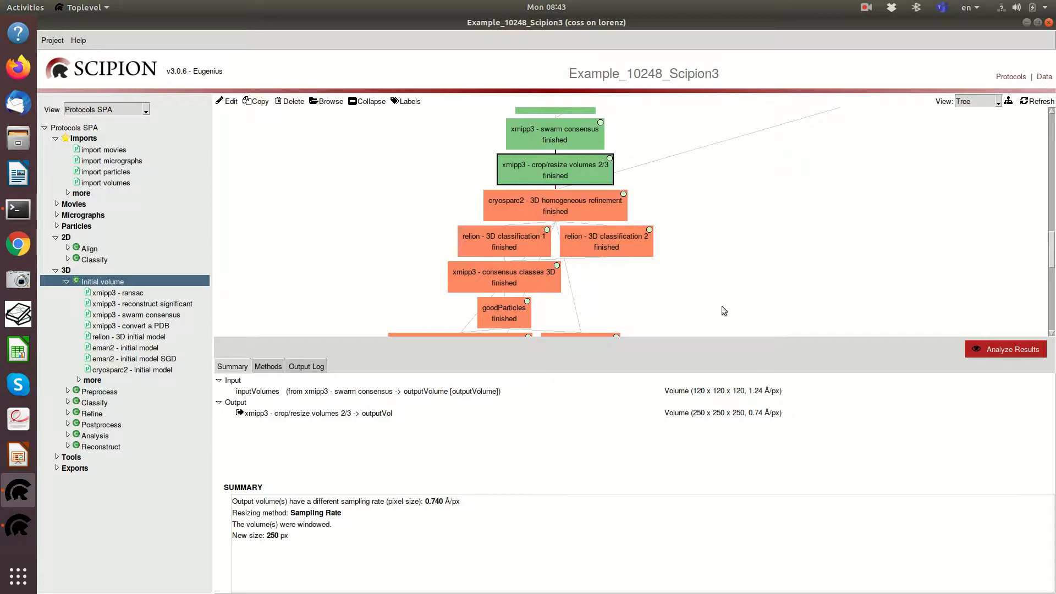
pyautogui.doubleClick(715, 412)
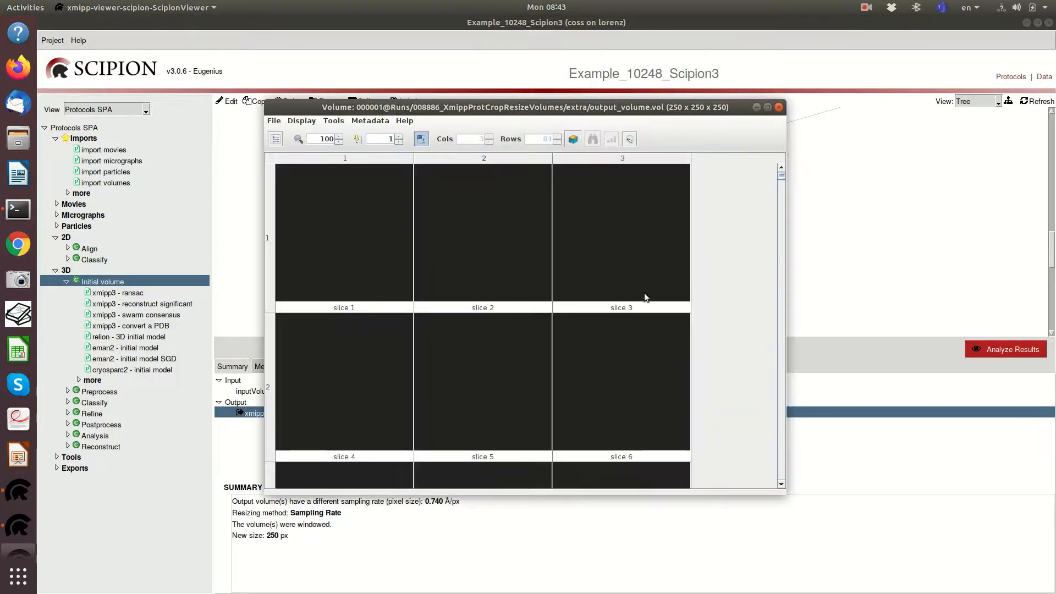
pyautogui.scroll(-20, 638, 300)
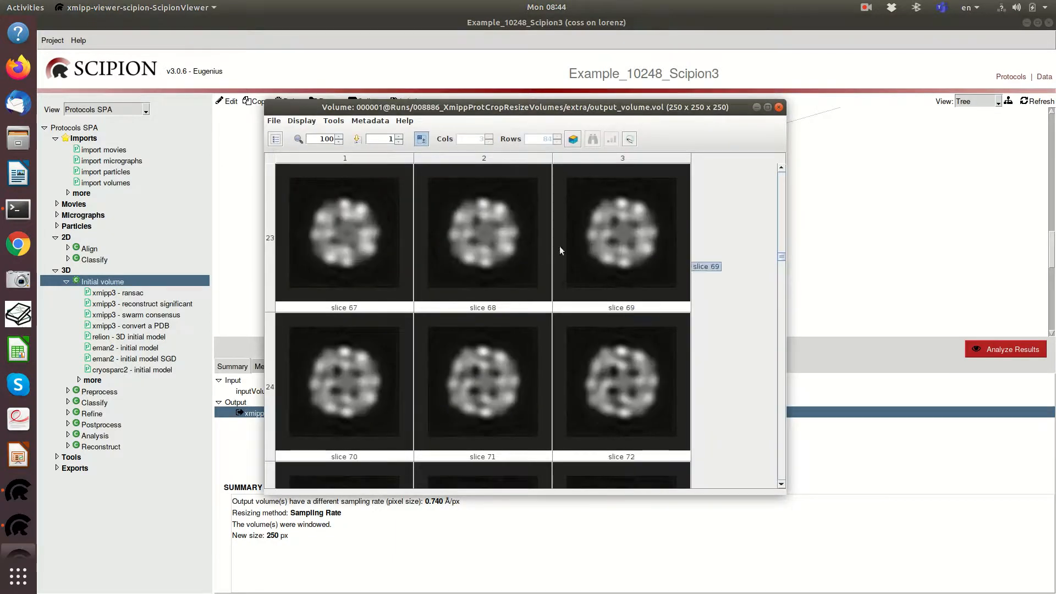
pyautogui.scroll(-12, 692, 389)
pyautogui.scroll(-2, 691, 390)
pyautogui.click(629, 140)
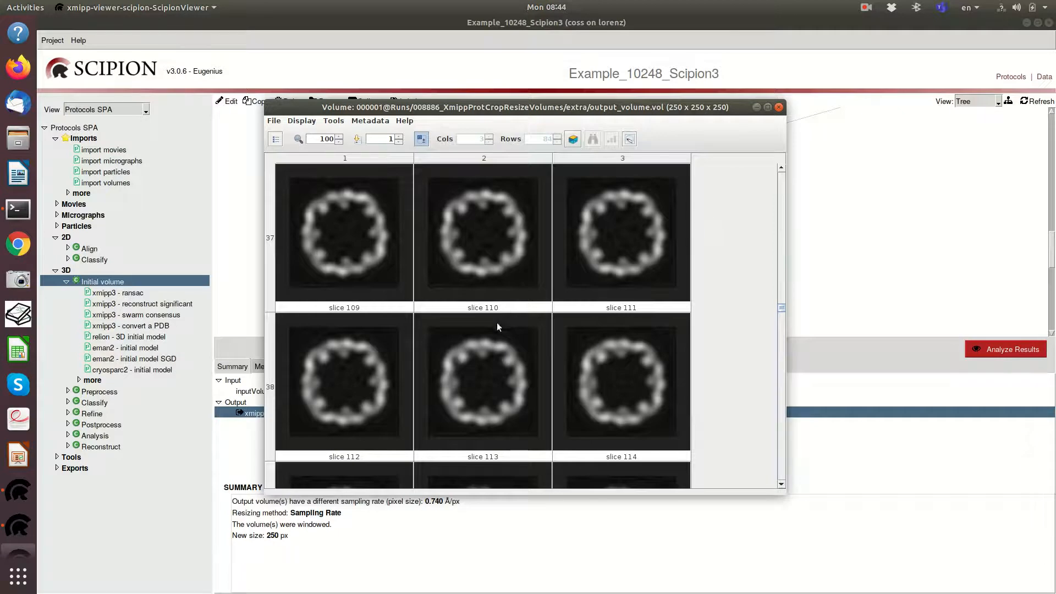
pyautogui.click(780, 107)
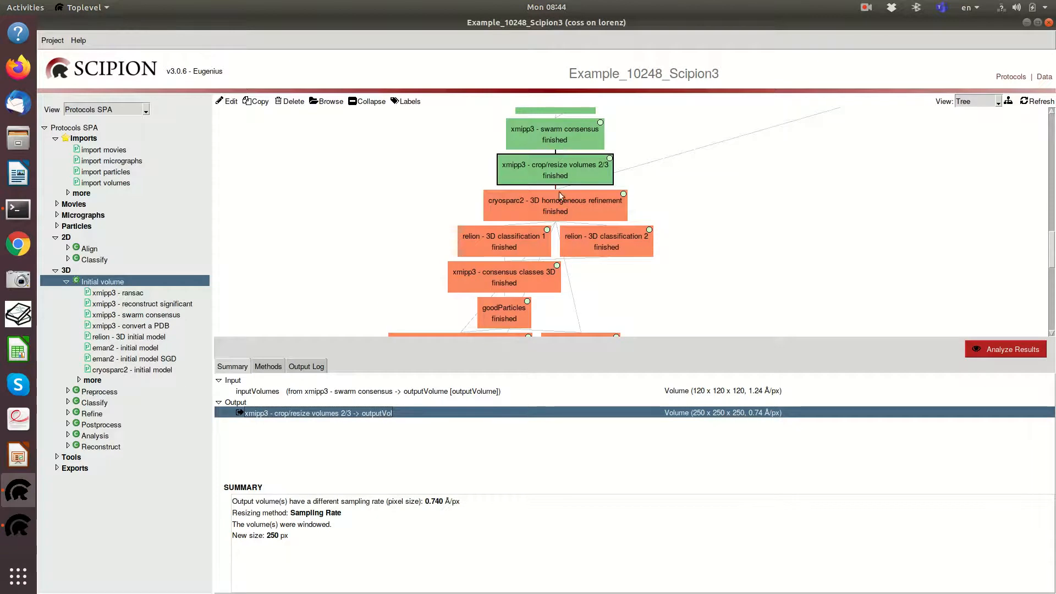
# Browse the output particles of xmipp3 - extract particles 2/3 size, and close the particle viewer
pyautogui.scroll(3, 817, 279)
pyautogui.click(959, 165)
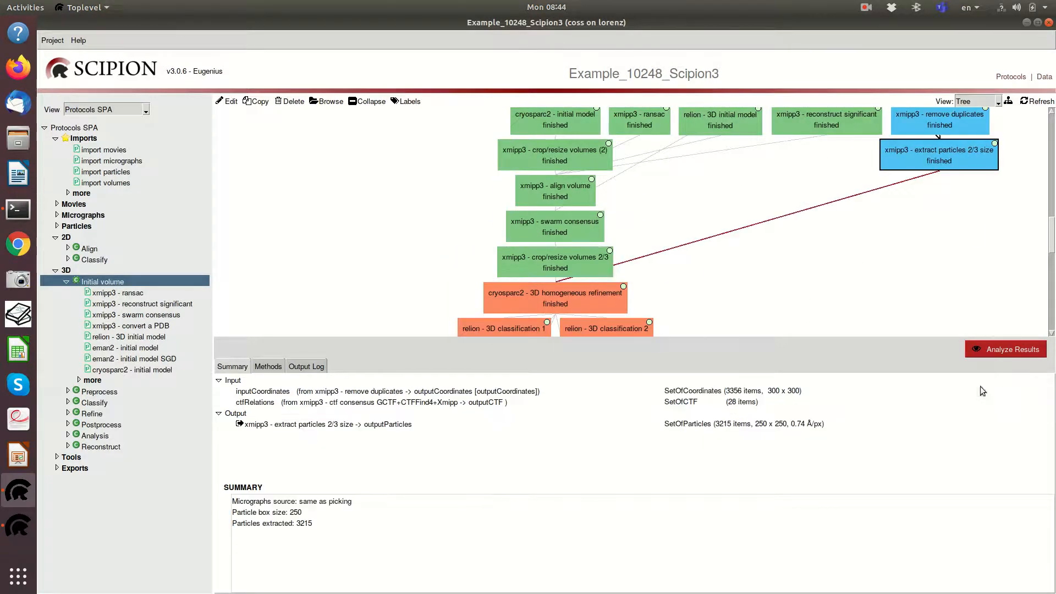
pyautogui.doubleClick(803, 424)
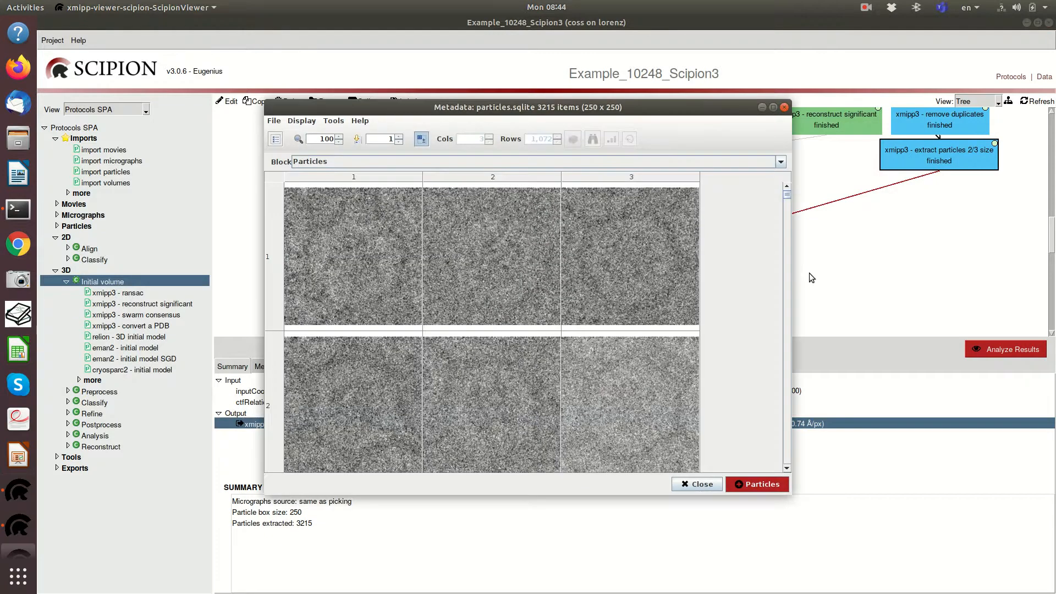
pyautogui.scroll(-8, 665, 284)
pyautogui.scroll(-20, 662, 287)
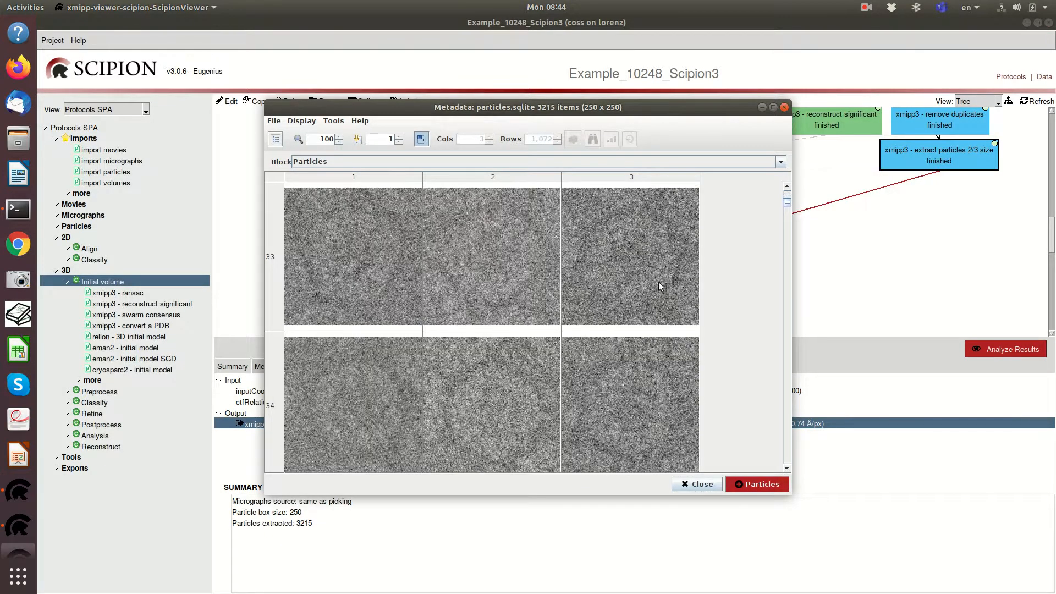
pyautogui.scroll(-8, 659, 287)
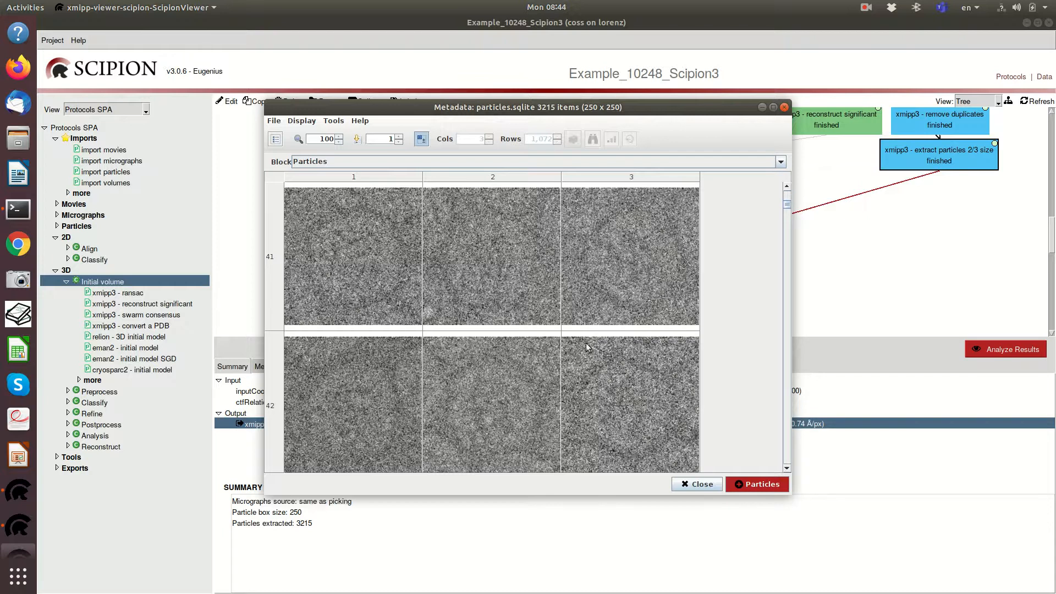
pyautogui.scroll(2, 605, 278)
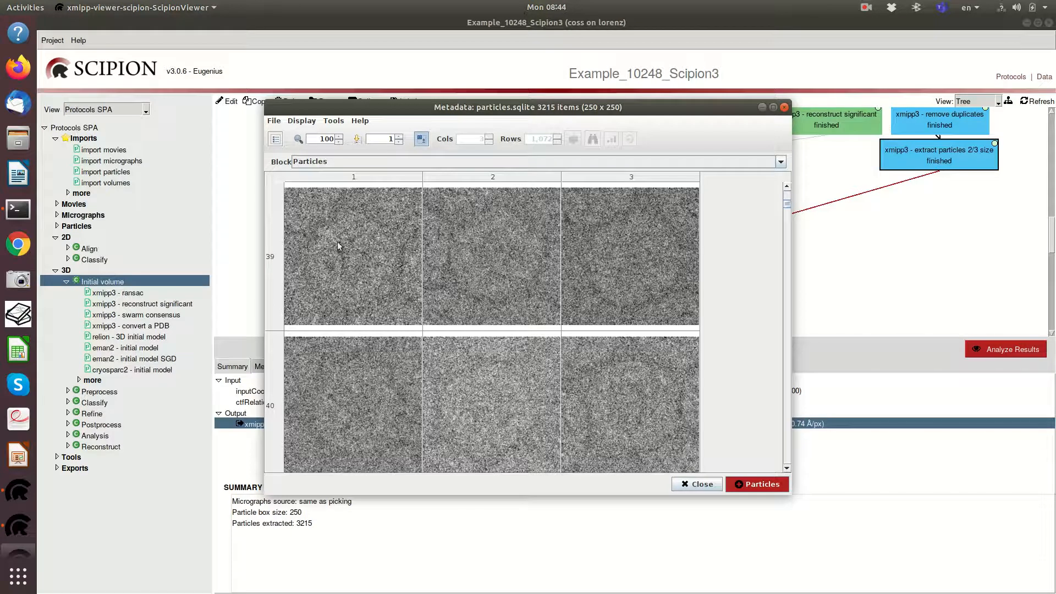
pyautogui.scroll(-7, 717, 225)
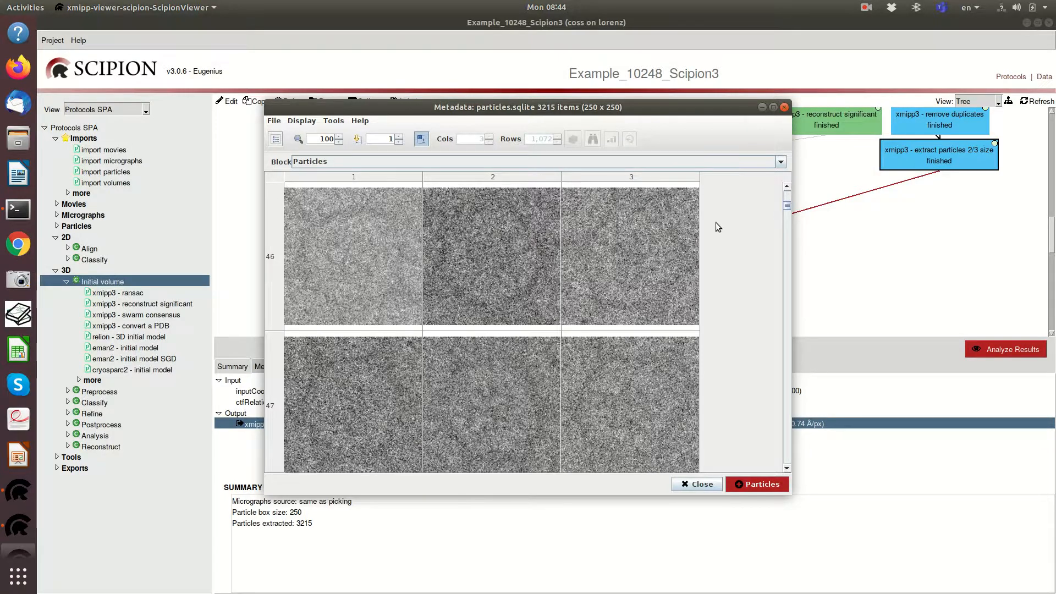
pyautogui.click(784, 107)
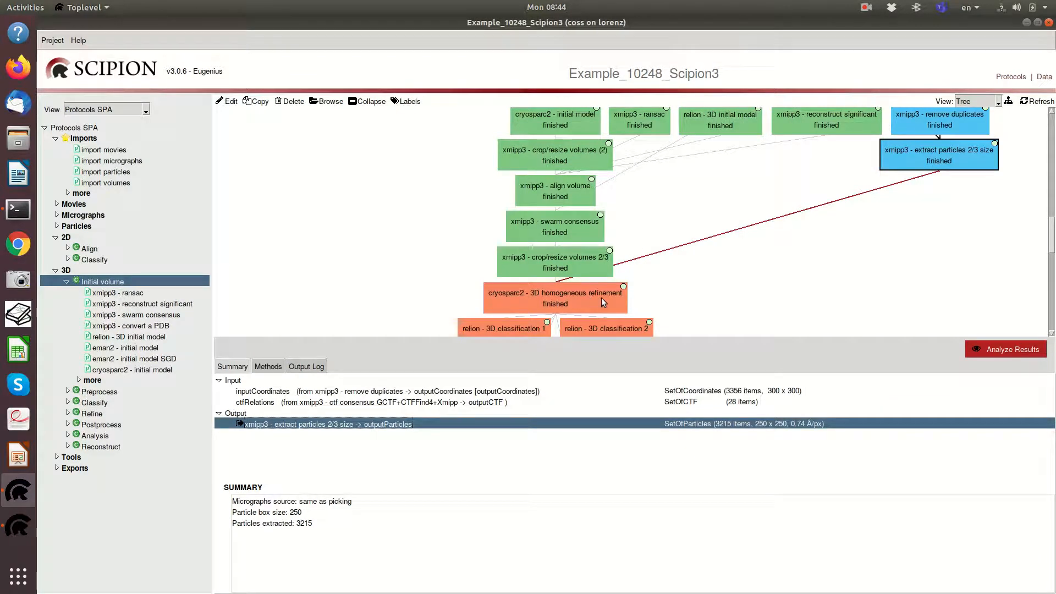
# Select the cryosparc2 - 3D homogeneous refinement run and list the available 3D Refine protocols, collapsing the Initial volume group
pyautogui.scroll(-1, 632, 268)
pyautogui.scroll(-1, 633, 263)
pyautogui.click(623, 260)
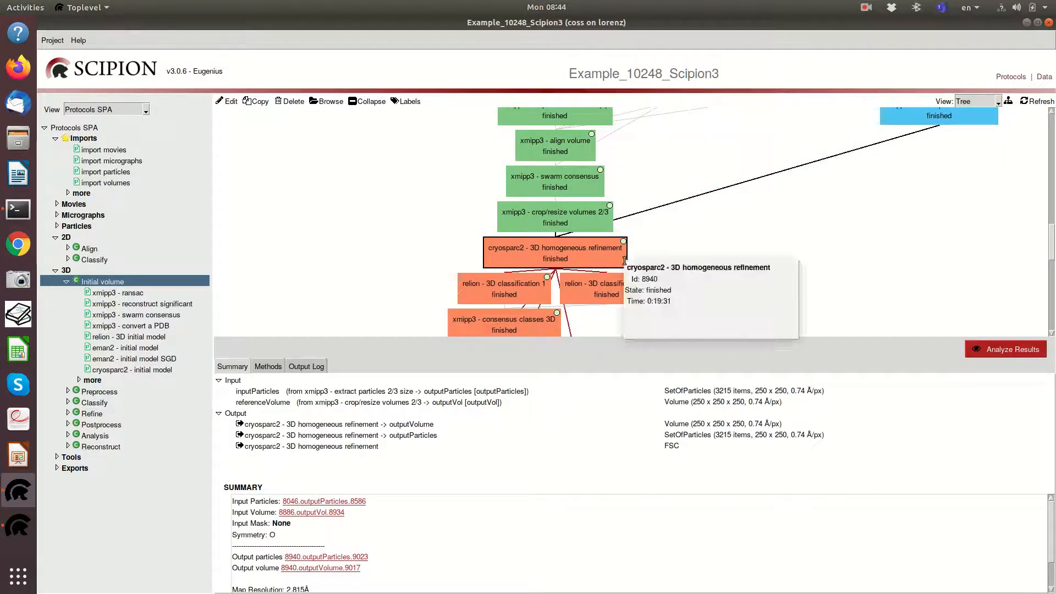
pyautogui.moveTo(571, 252)
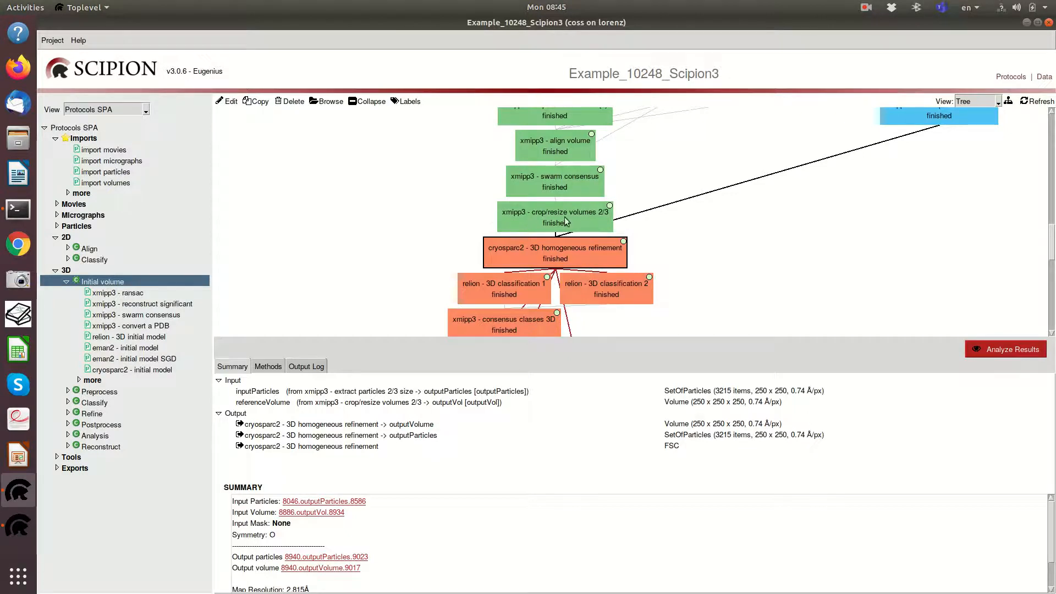
pyautogui.click(68, 281)
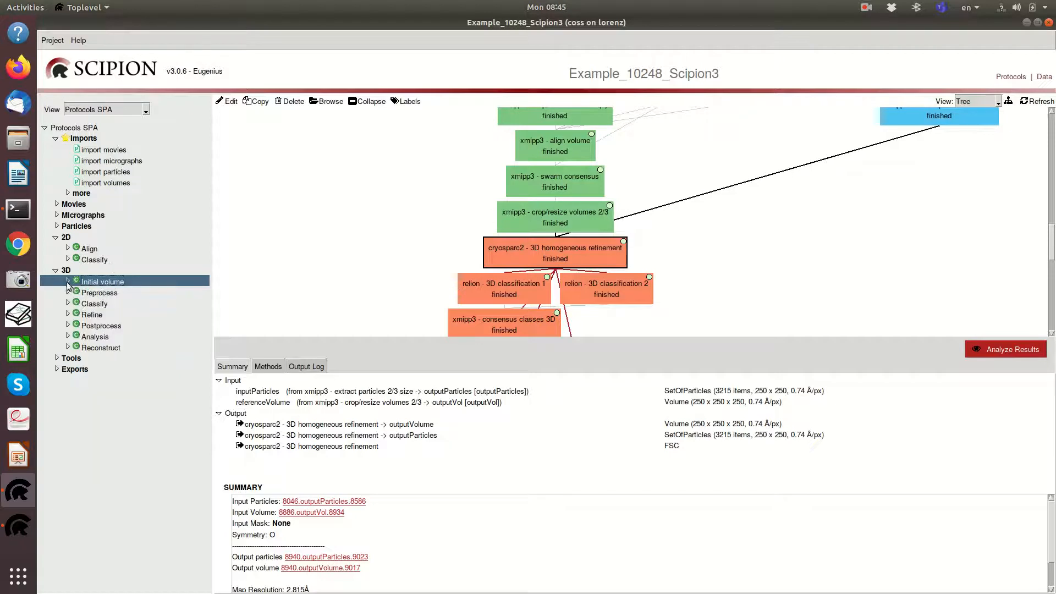
pyautogui.click(68, 314)
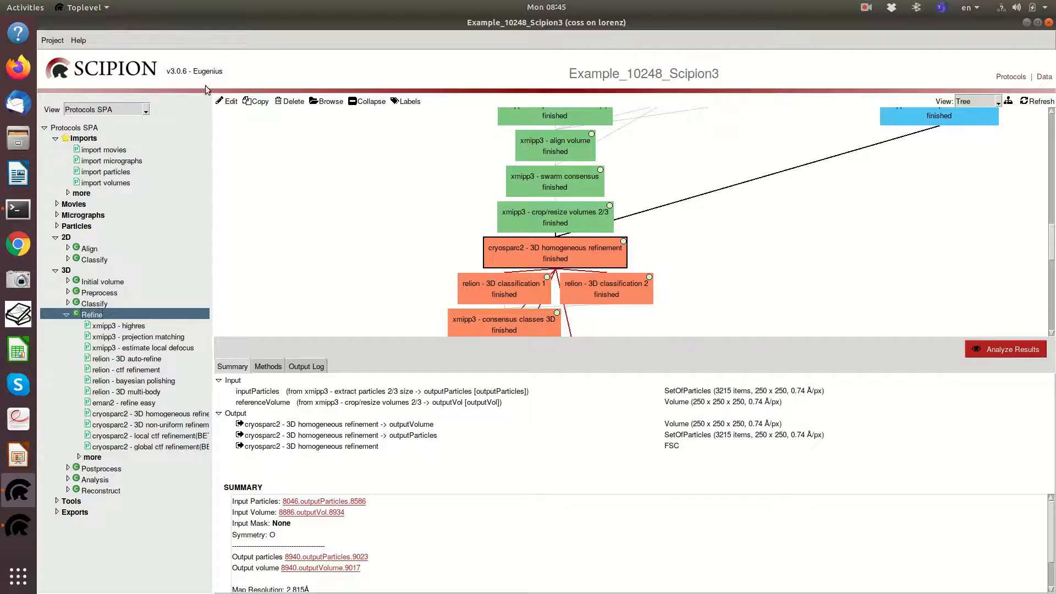
# Review the input, refinement and compute settings of the cryosparc2 - 3D homogeneous refinement run, and close its form unchanged
pyautogui.click(228, 101)
pyautogui.moveTo(572, 168); pyautogui.dragTo(362, 115)
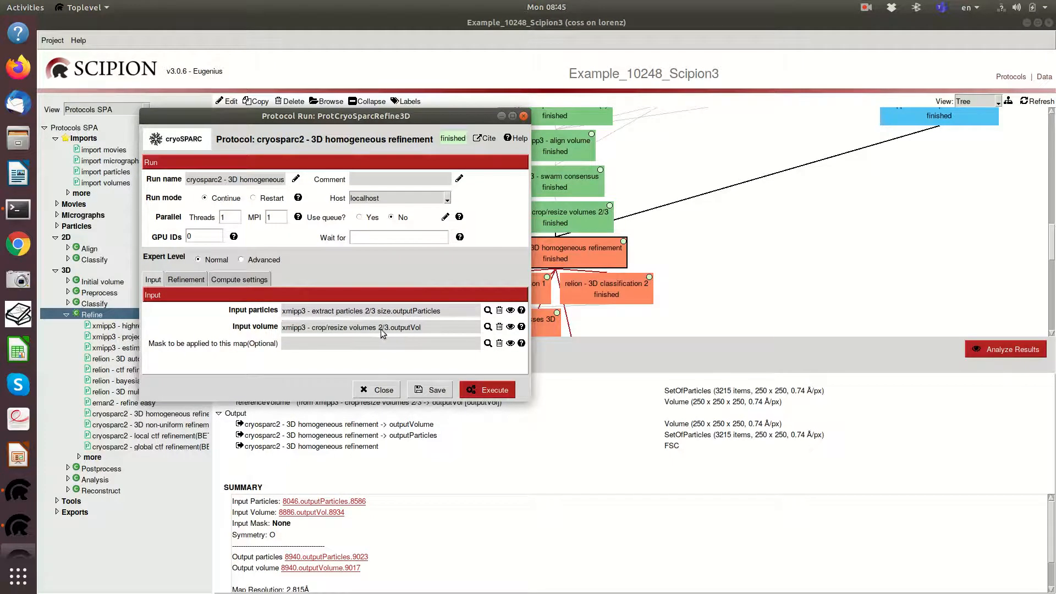
pyautogui.click(190, 277)
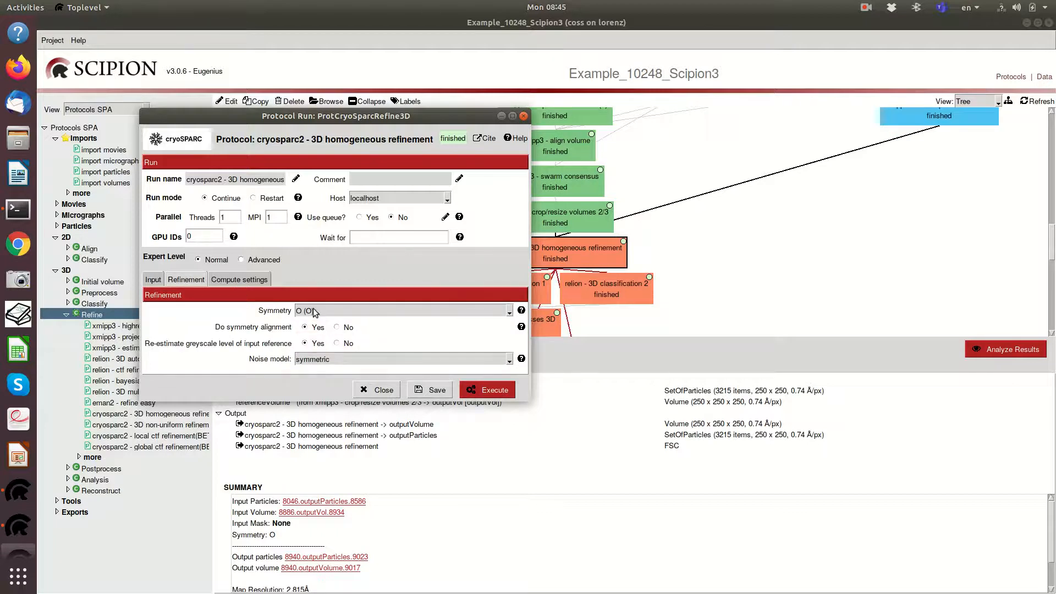
pyautogui.click(240, 279)
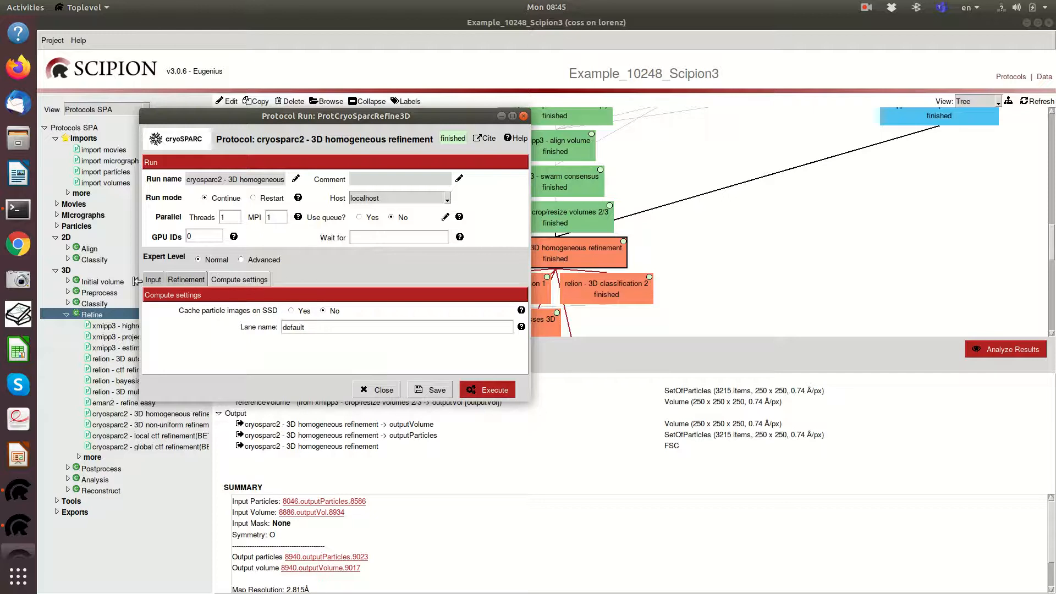
pyautogui.click(193, 282)
pyautogui.click(152, 282)
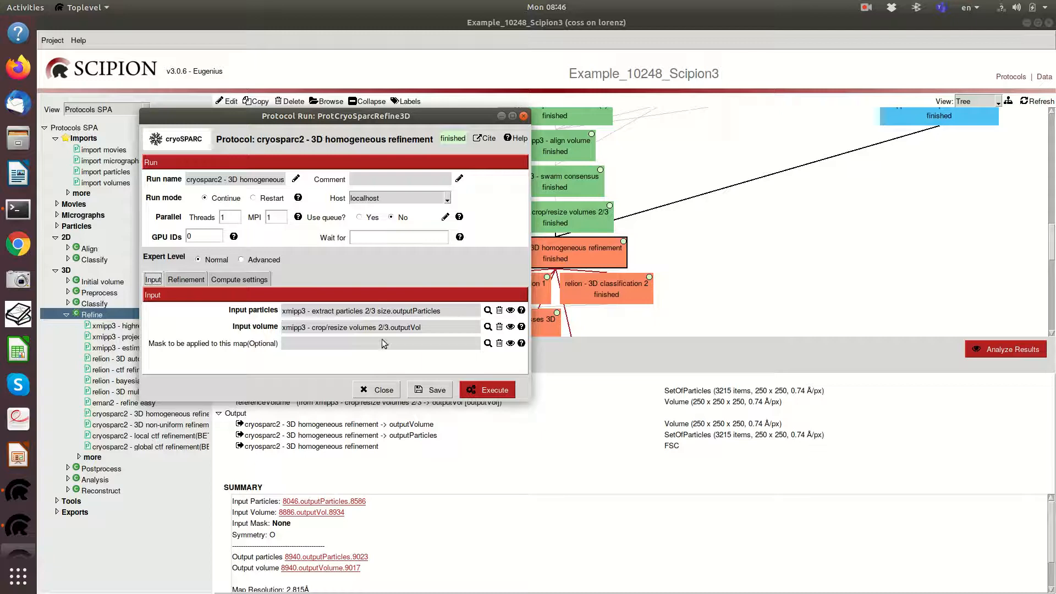
pyautogui.click(378, 396)
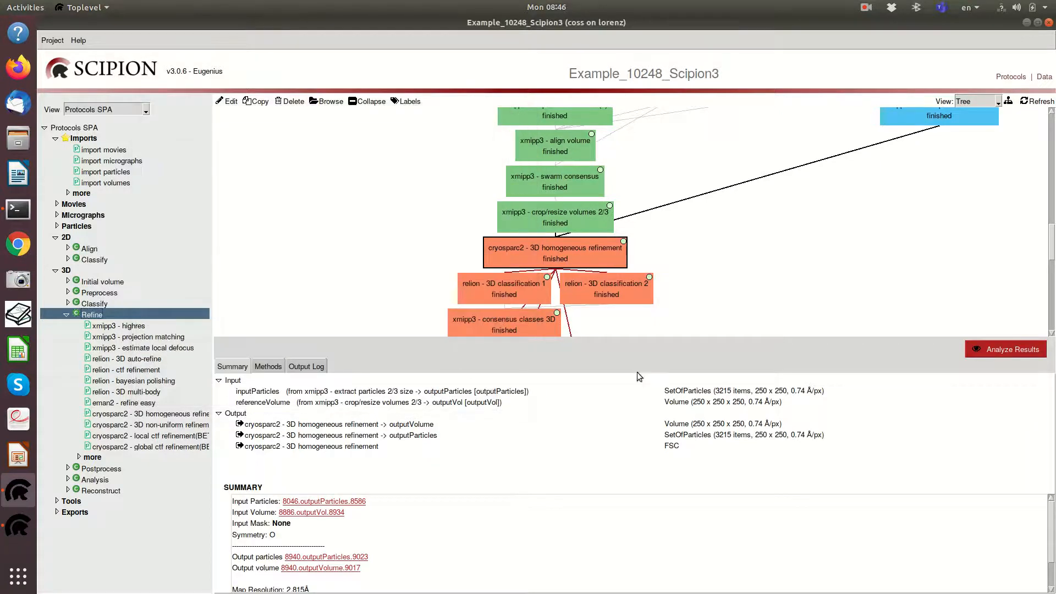
# Analyze the refinement results by plotting the FSC curves for all masks in an enlarged window, and close the results viewer
pyautogui.click(1015, 349)
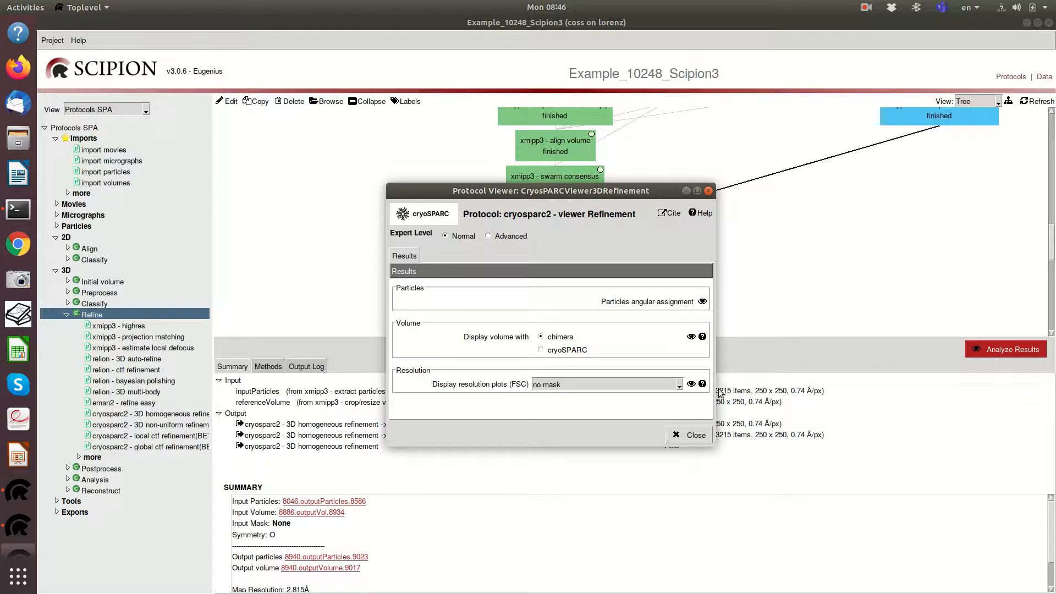
pyautogui.click(679, 385)
pyautogui.click(558, 456)
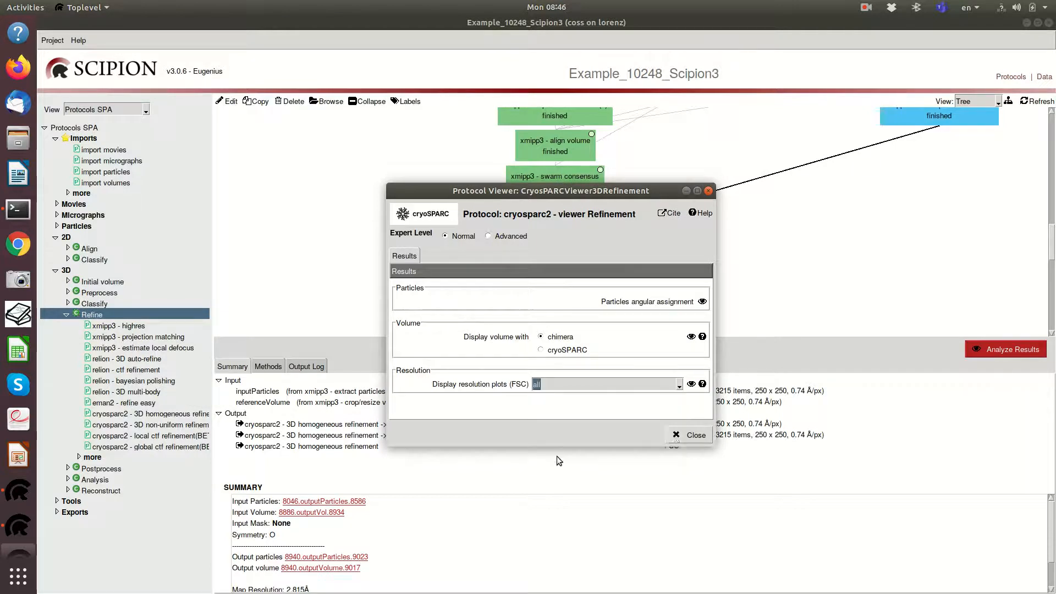
pyautogui.click(692, 383)
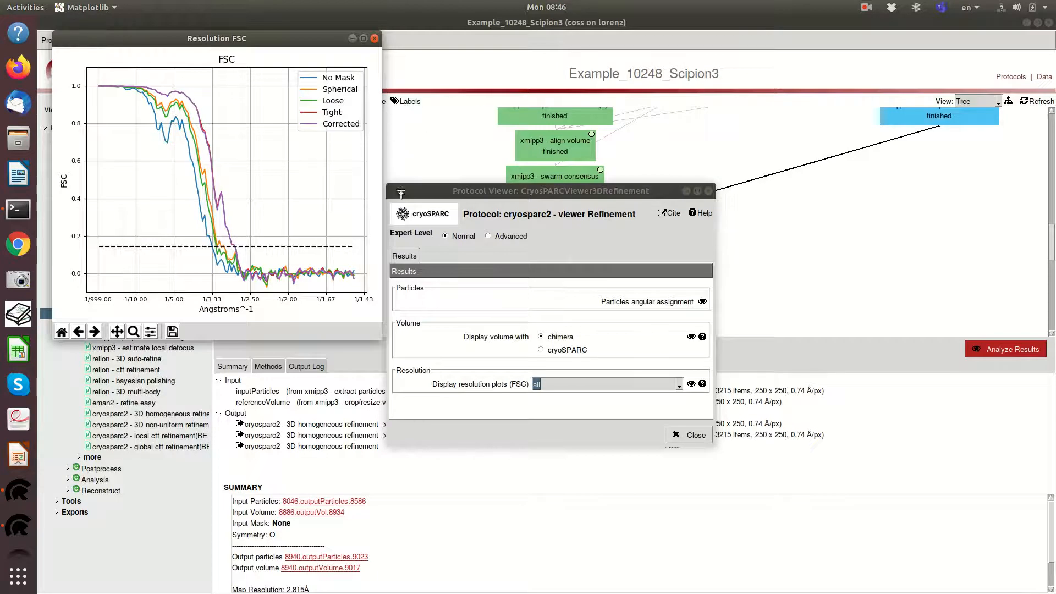
pyautogui.moveTo(378, 337); pyautogui.dragTo(749, 517)
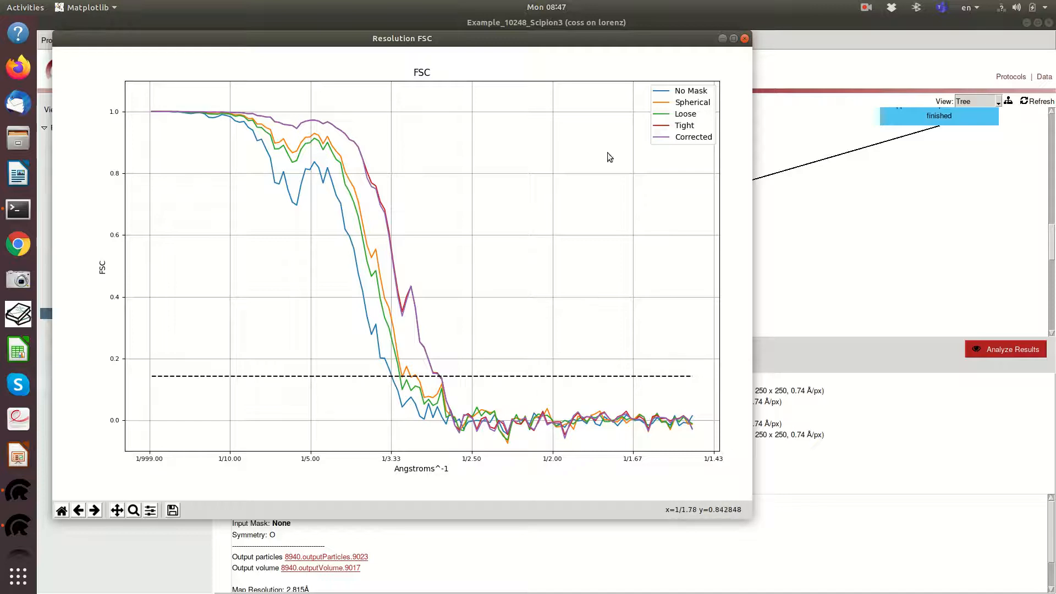
pyautogui.click(745, 39)
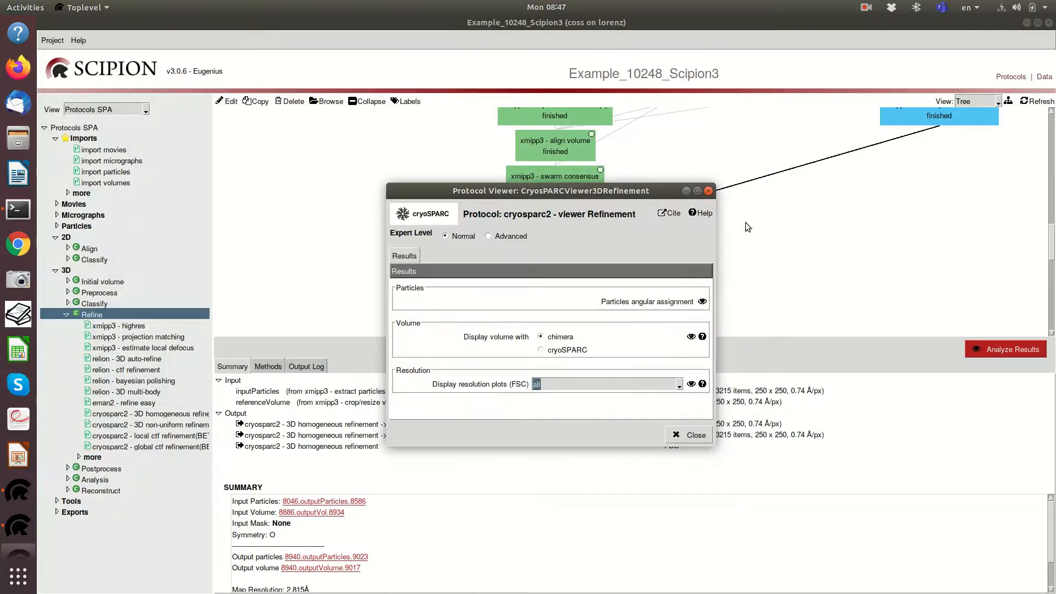
pyautogui.click(692, 337)
pyautogui.click(689, 435)
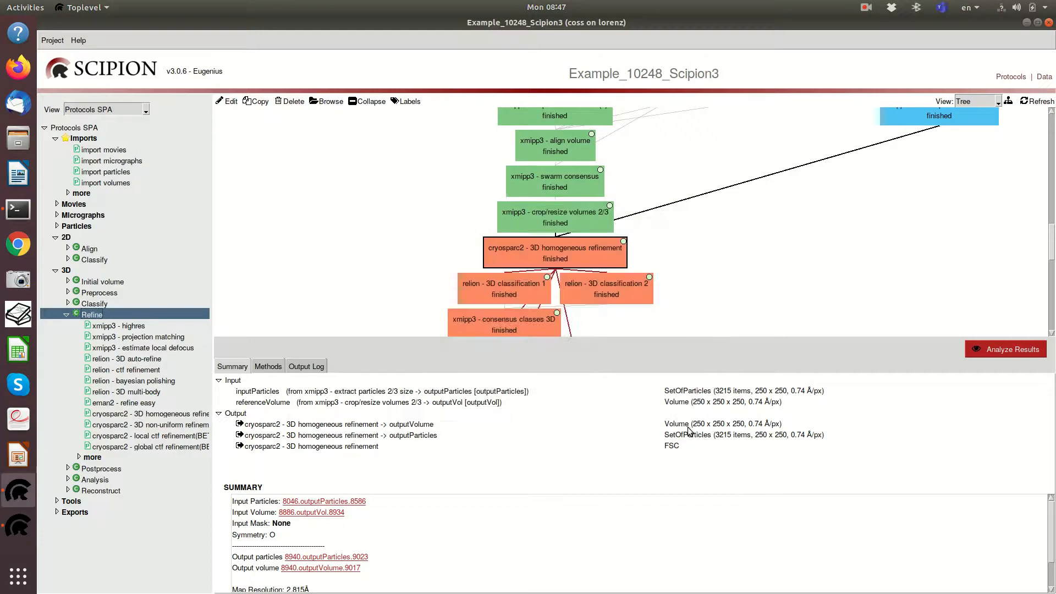
# Inspect the slices of the refinement's output volume, enlarge slice 92 to 200%, and close the single-slice window
pyautogui.click(688, 427)
pyautogui.doubleClick(689, 429)
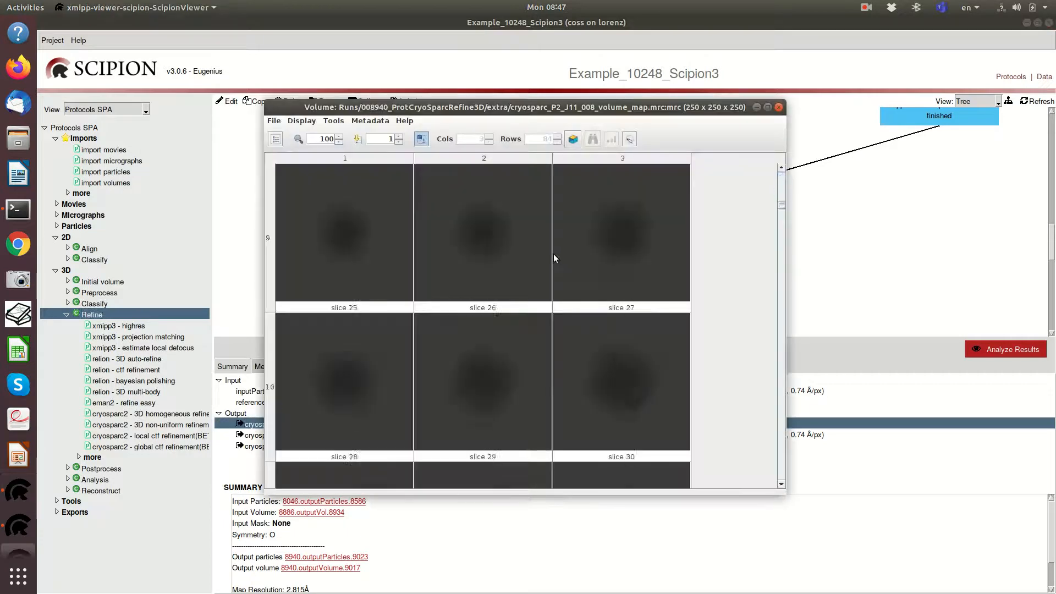
pyautogui.scroll(-10, 552, 254)
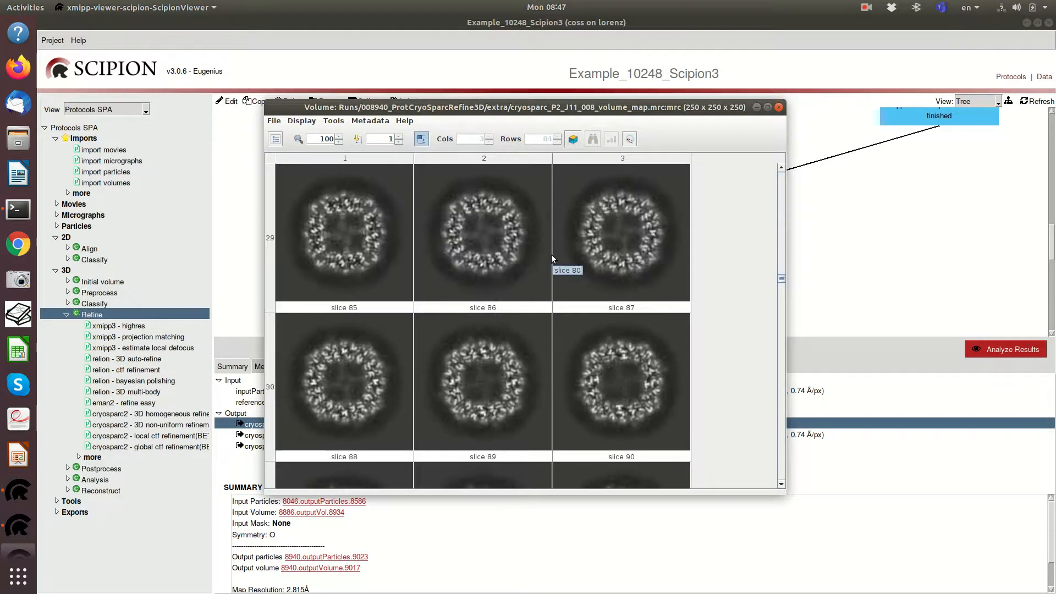
pyautogui.click(480, 238)
pyautogui.doubleClick(479, 238)
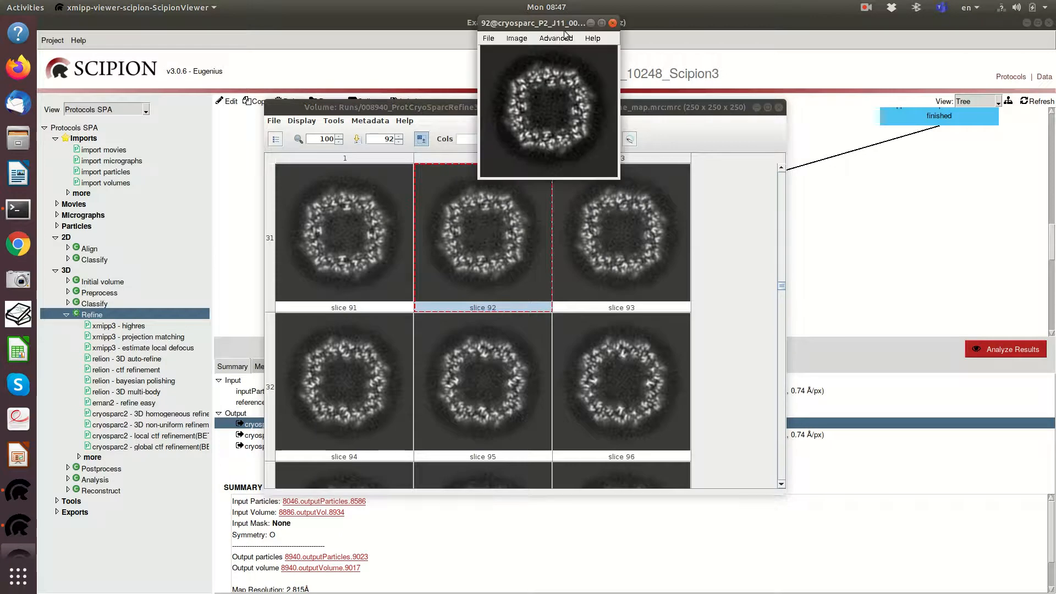
pyautogui.moveTo(557, 23); pyautogui.dragTo(338, 40)
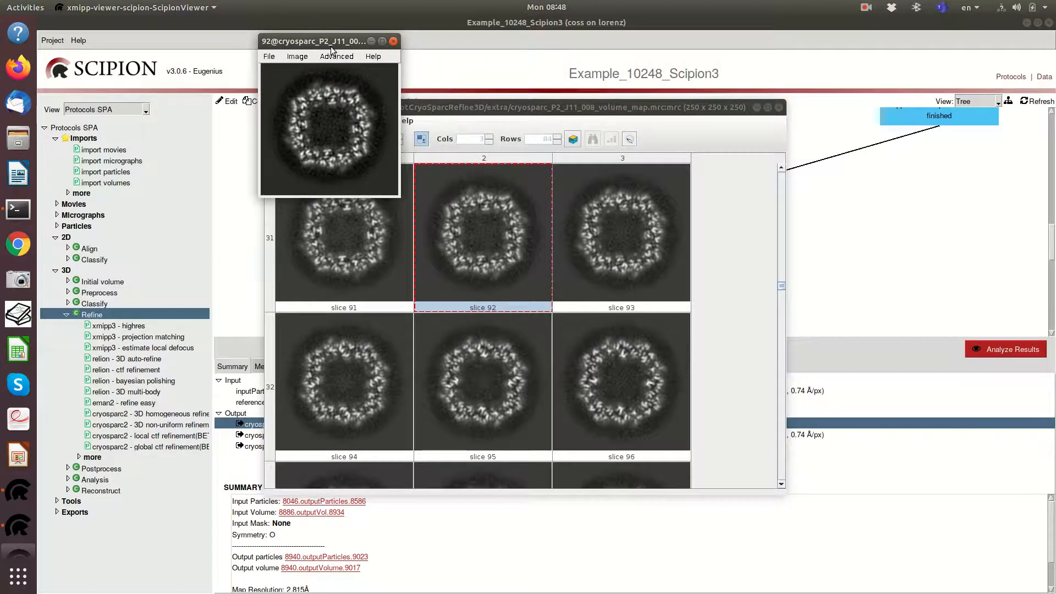
pyautogui.scroll(2, 362, 144)
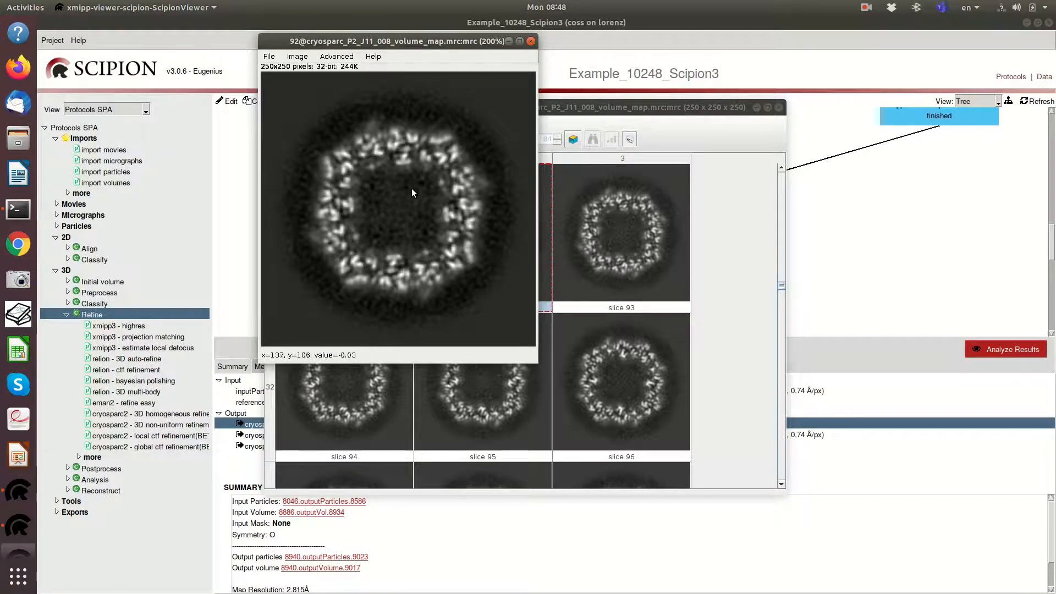
pyautogui.click(531, 42)
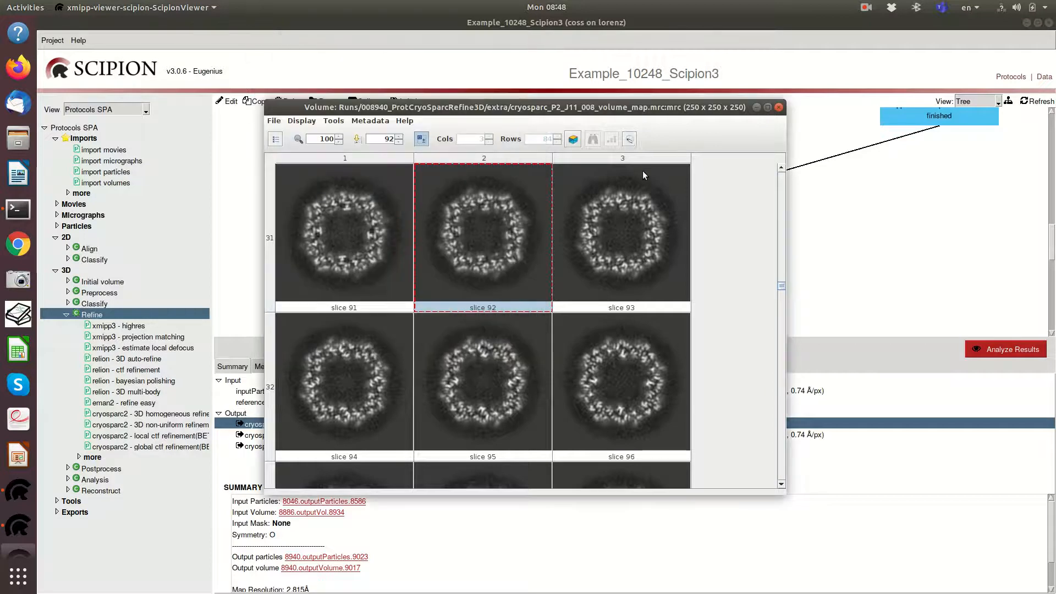
# Open the refined volume map in ChimeraX from the slice viewer
pyautogui.click(629, 138)
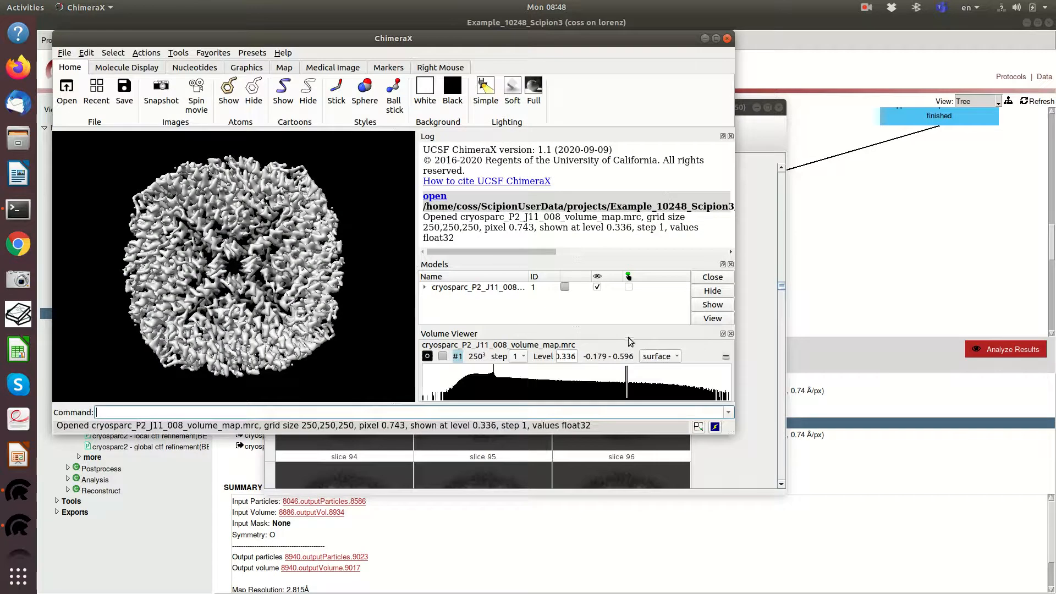
# Lower the refined map's surface level to about 0.199, inspect it from several angles, and close ChimeraX and the slice viewer
pyautogui.moveTo(627, 382); pyautogui.dragTo(572, 385)
pyautogui.moveTo(212, 271)
pyautogui.mouseDown()
pyautogui.moveTo(214, 198)
pyautogui.moveTo(233, 222)
pyautogui.mouseUp()
pyautogui.scroll(5, 233, 225)
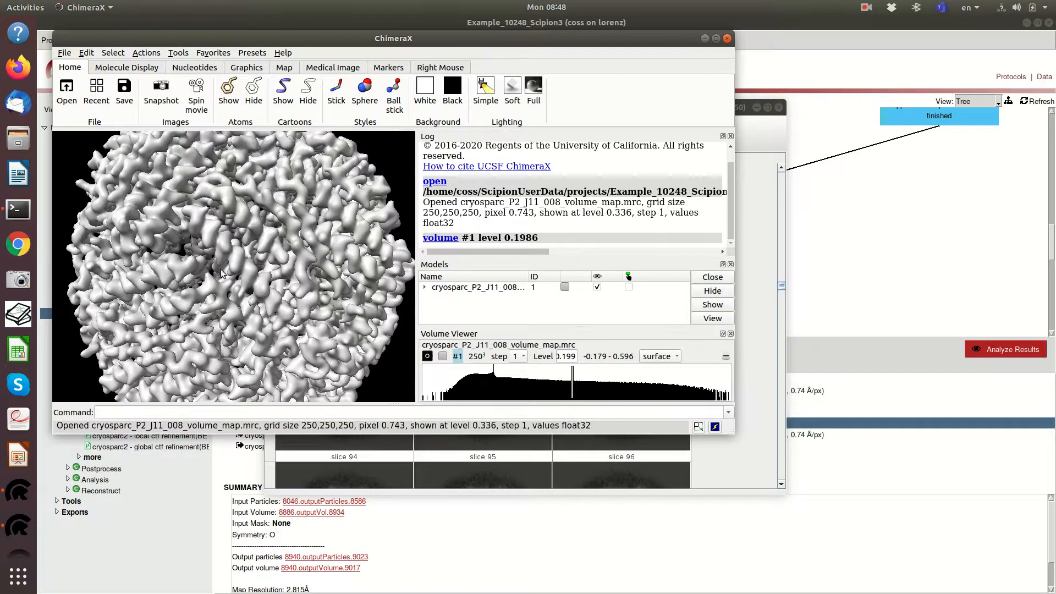
pyautogui.moveTo(226, 252); pyautogui.dragTo(231, 277)
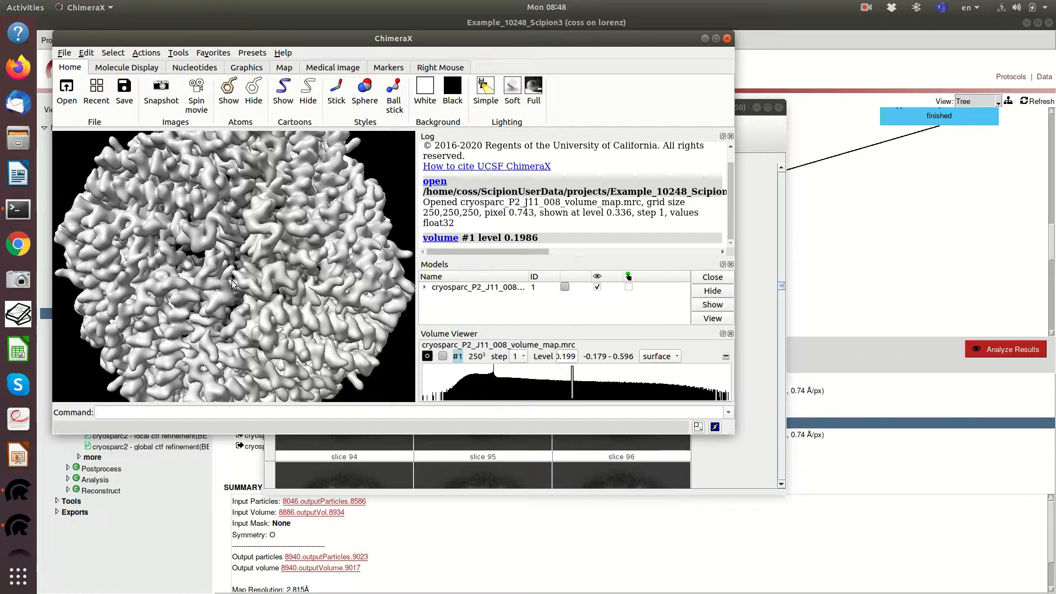
pyautogui.moveTo(180, 252); pyautogui.dragTo(238, 239)
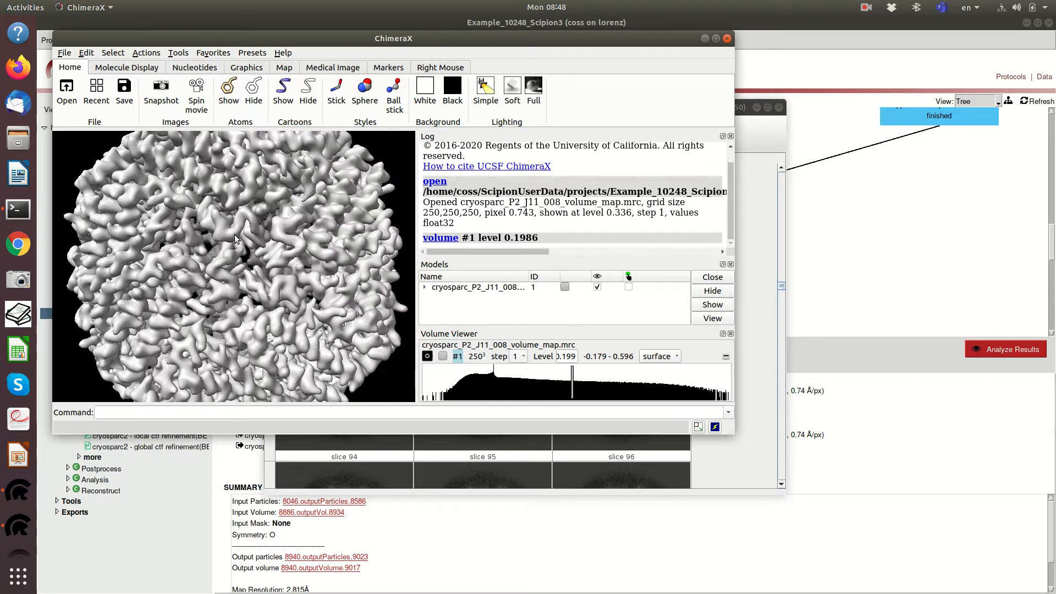
pyautogui.moveTo(170, 243); pyautogui.dragTo(270, 235)
pyautogui.scroll(-5, 254, 264)
pyautogui.scroll(-1, 254, 270)
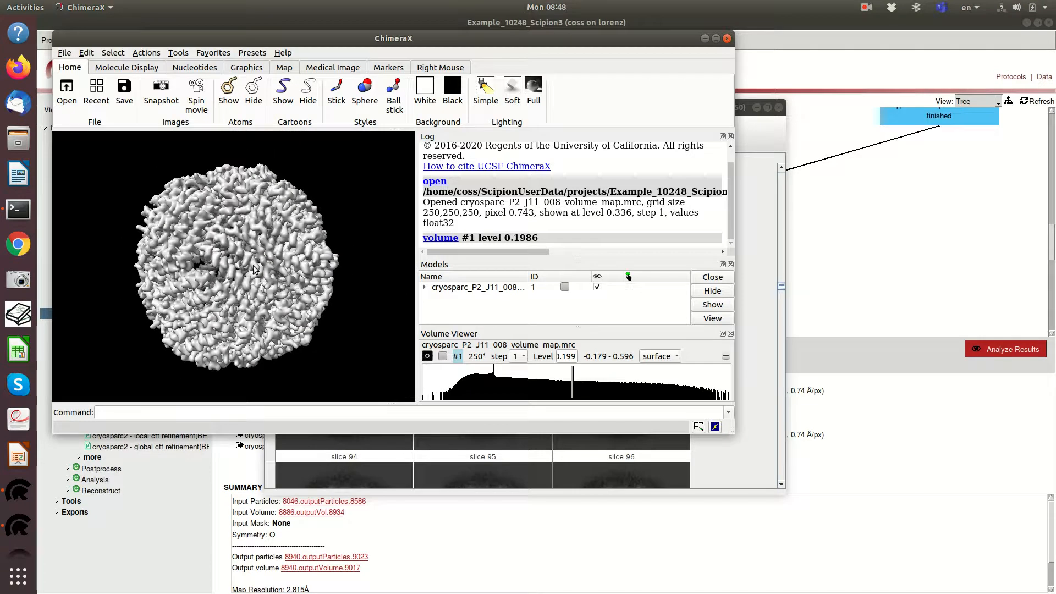
pyautogui.scroll(3, 273, 231)
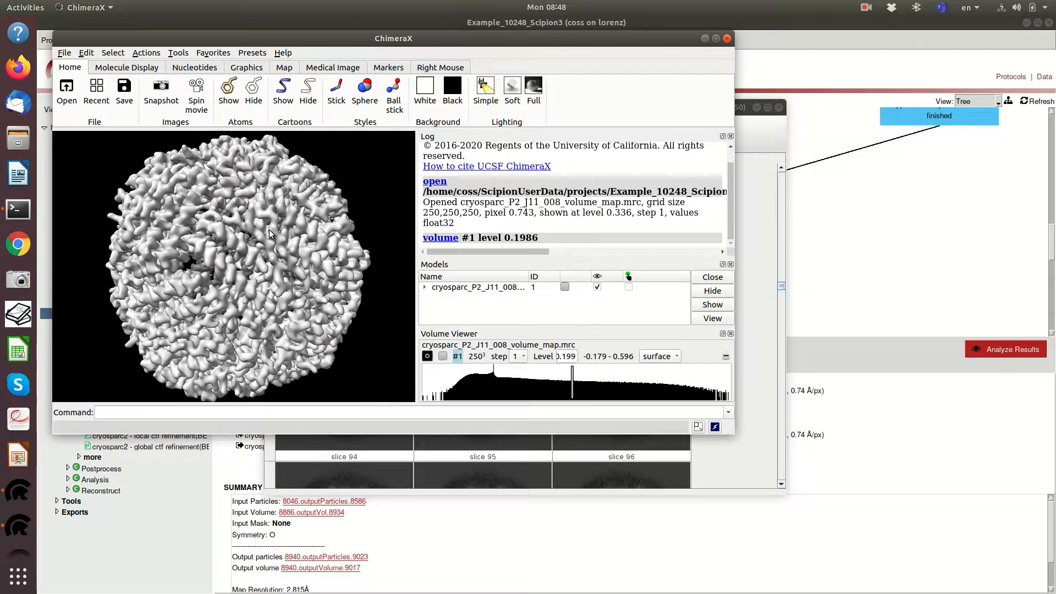
pyautogui.click(728, 38)
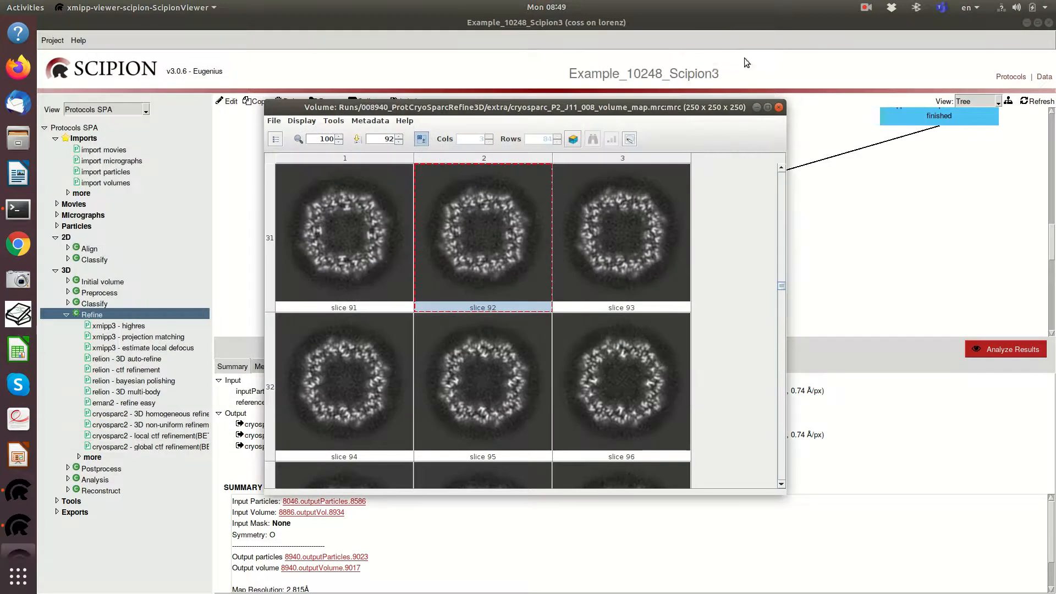
pyautogui.click(779, 107)
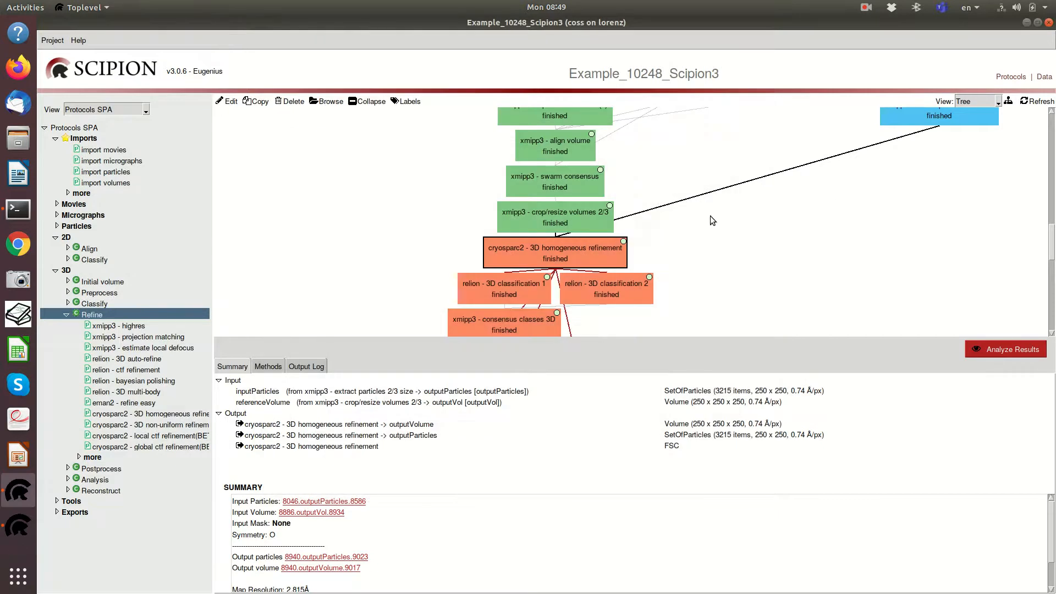
# Review the input, reference 3D map and optimisation settings of the relion - 3D classification 1 run, and close its form unchanged
pyautogui.scroll(-2, 712, 217)
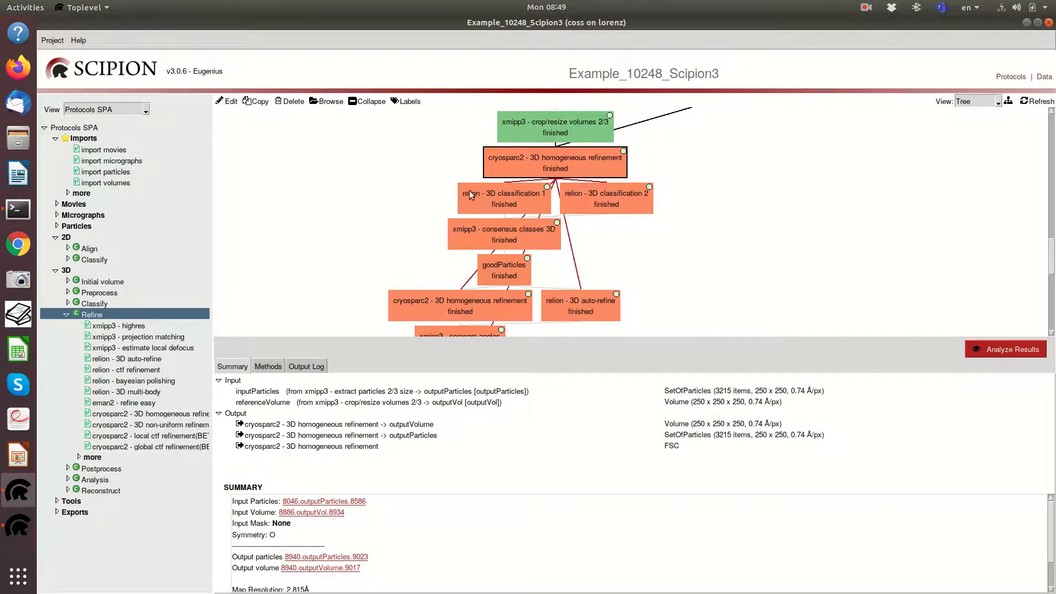
pyautogui.scroll(2, 947, 189)
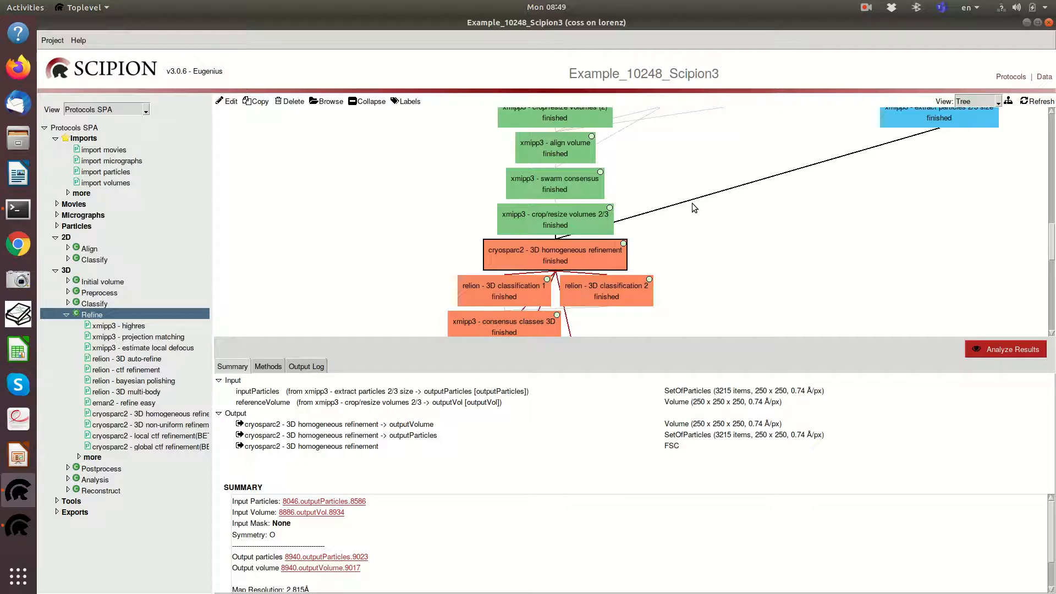
pyautogui.scroll(-1, 705, 230)
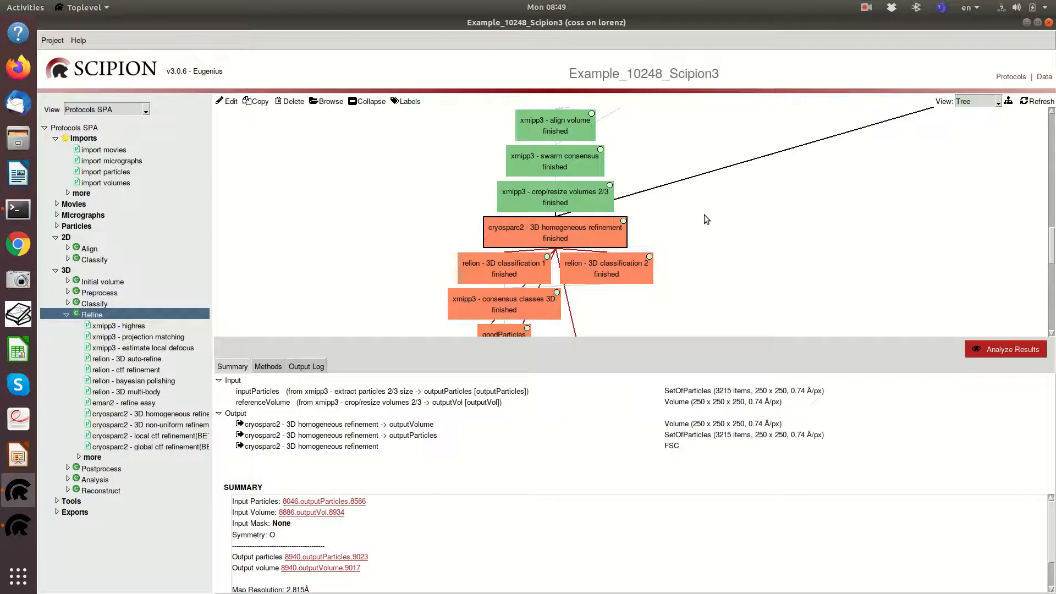
pyautogui.scroll(-3, 705, 215)
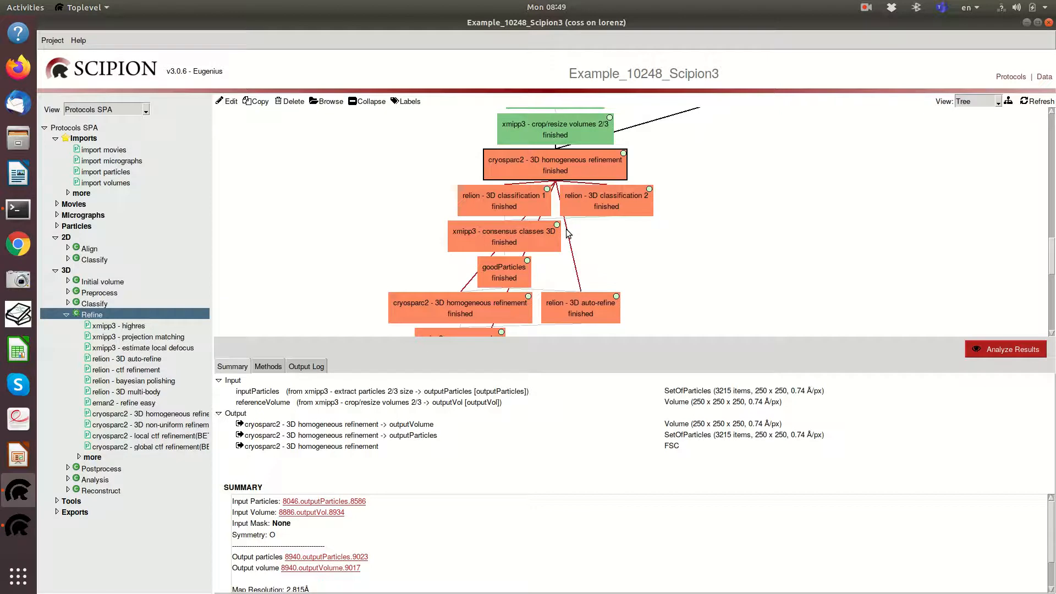
pyautogui.click(513, 206)
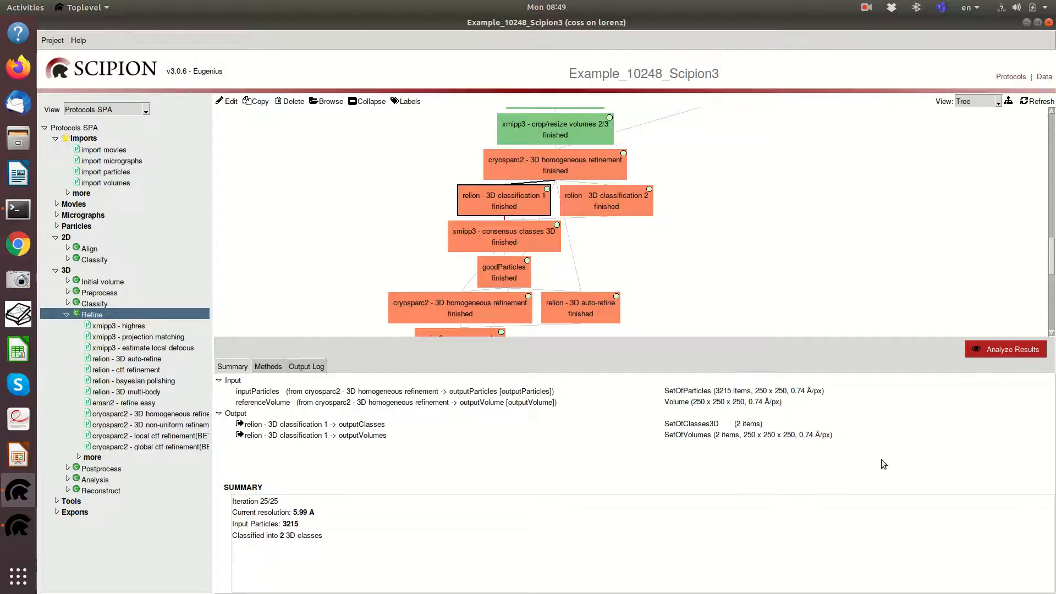
pyautogui.click(225, 100)
pyautogui.moveTo(615, 117); pyautogui.dragTo(327, 116)
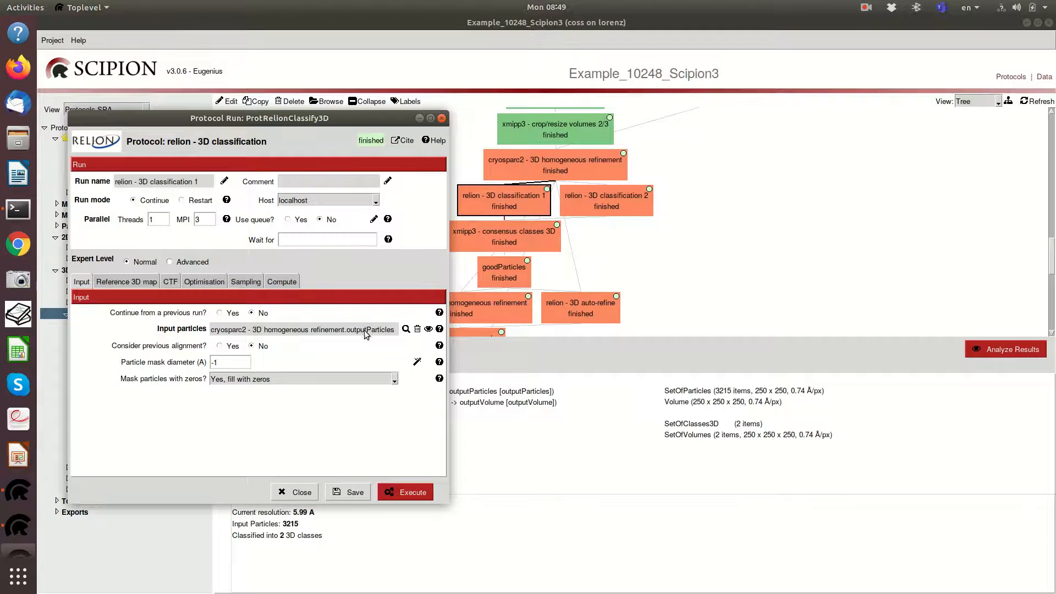
pyautogui.click(137, 286)
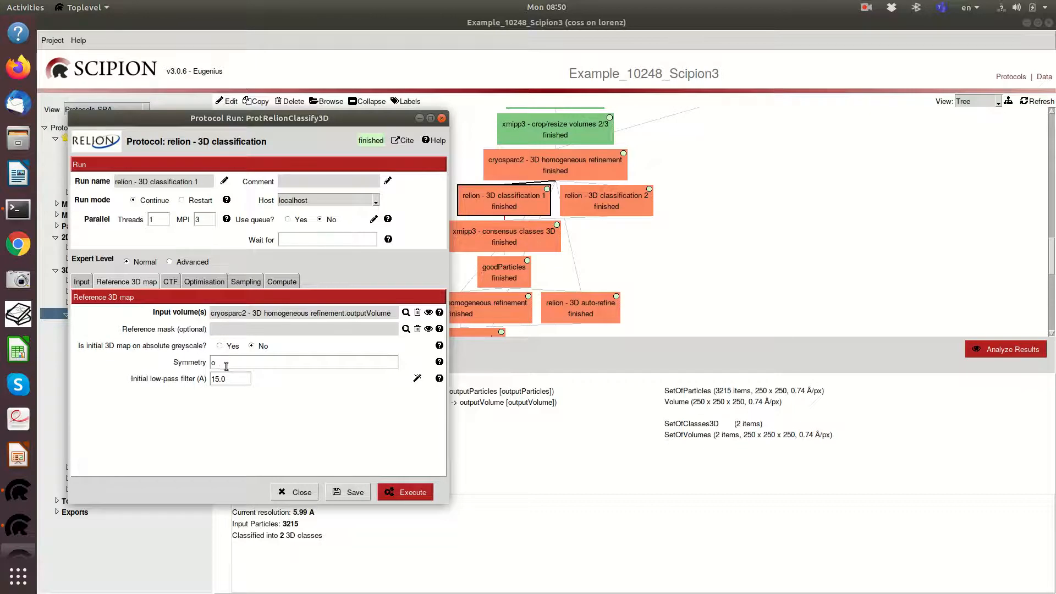
pyautogui.click(236, 378)
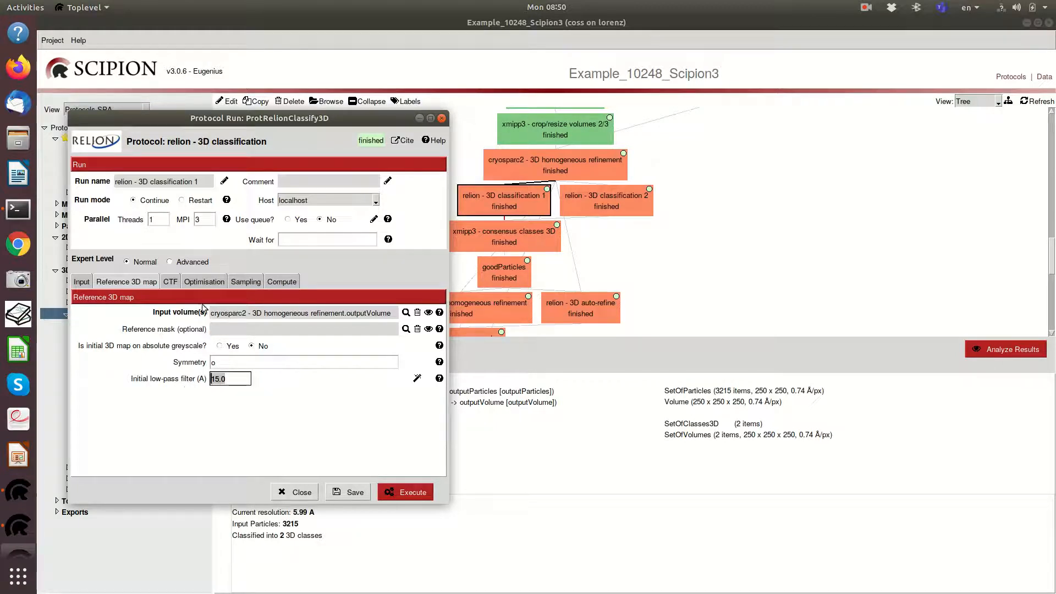
pyautogui.click(201, 282)
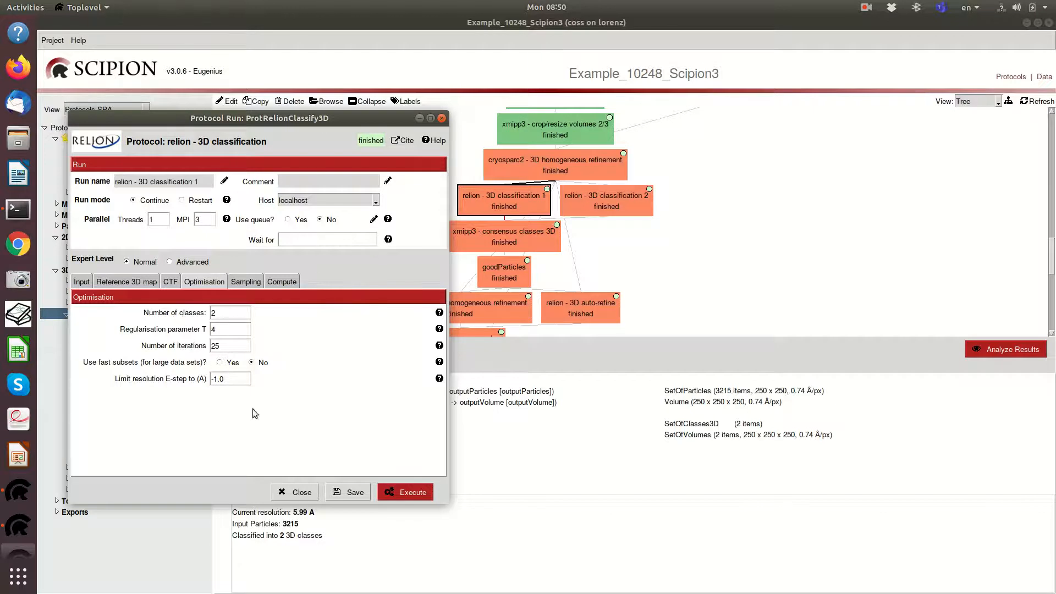
pyautogui.click(289, 491)
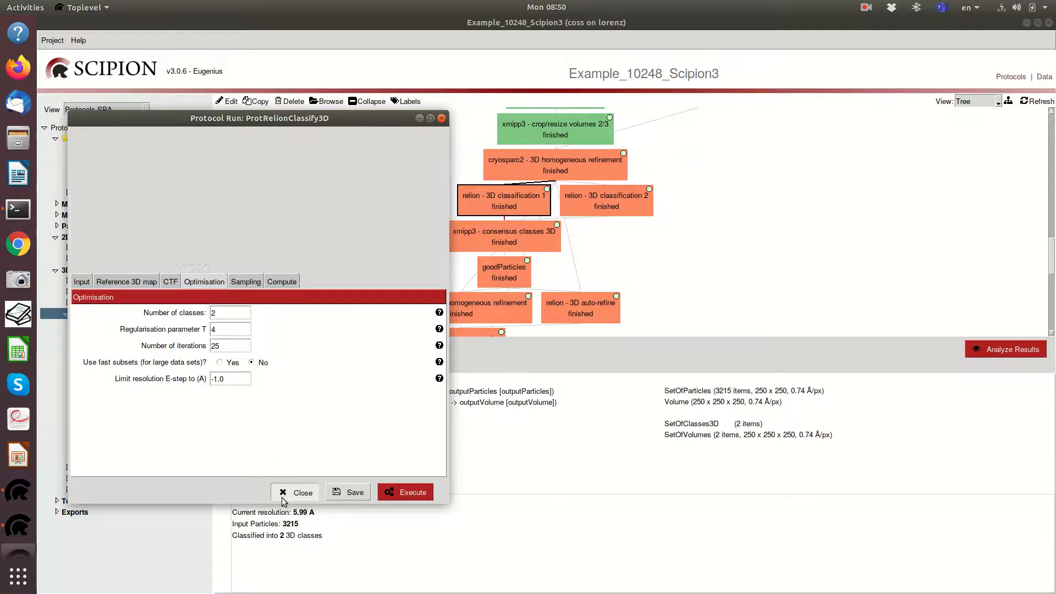
# Open the output classes of relion - 3D classification 1 and browse the volume slices of the class with id 1
pyautogui.doubleClick(721, 424)
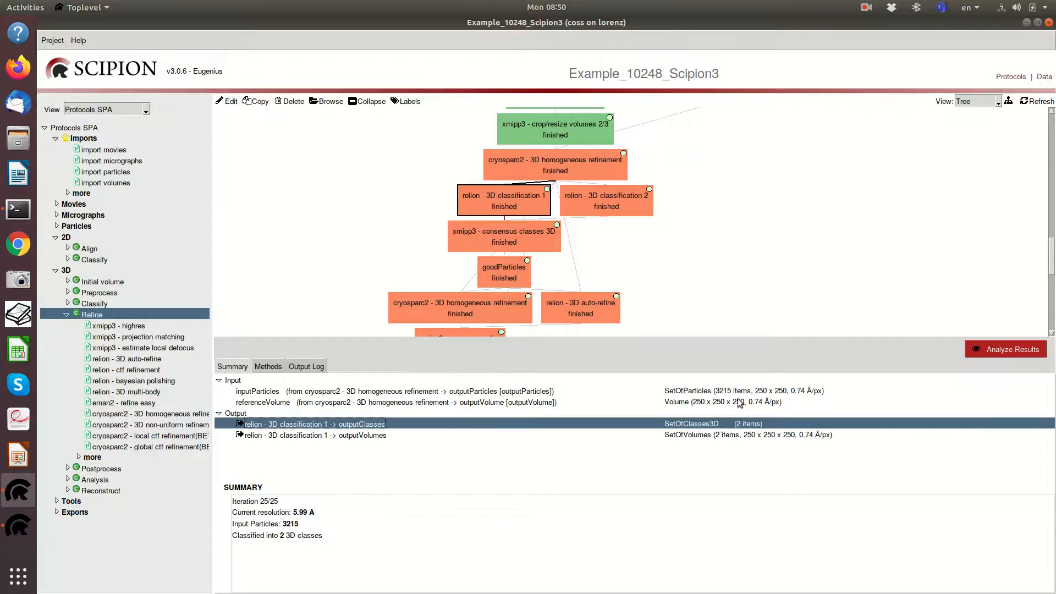
pyautogui.moveTo(605, 144); pyautogui.dragTo(421, 147)
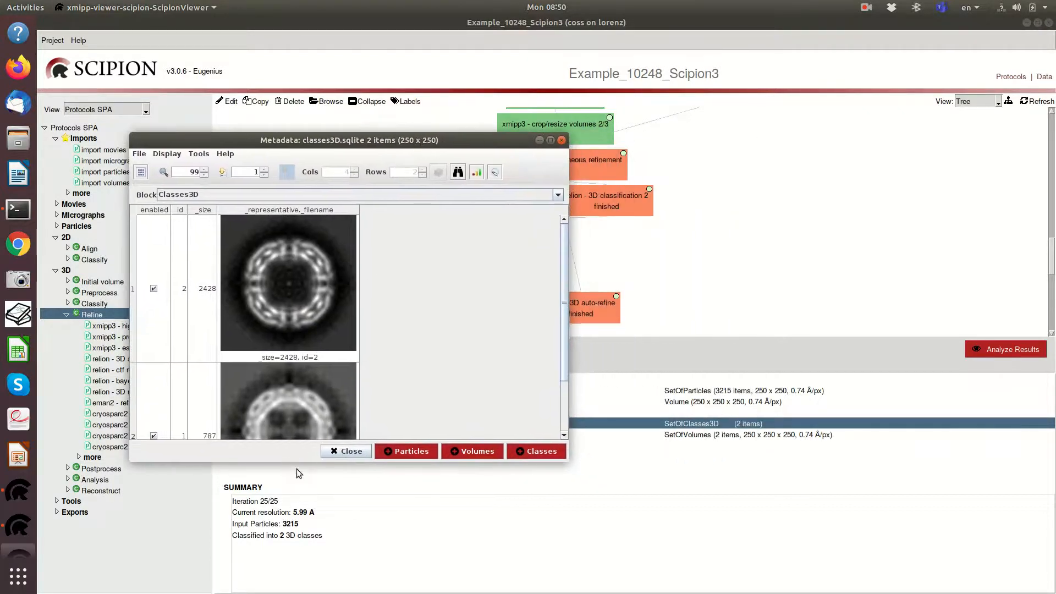
pyautogui.moveTo(298, 462); pyautogui.dragTo(301, 565)
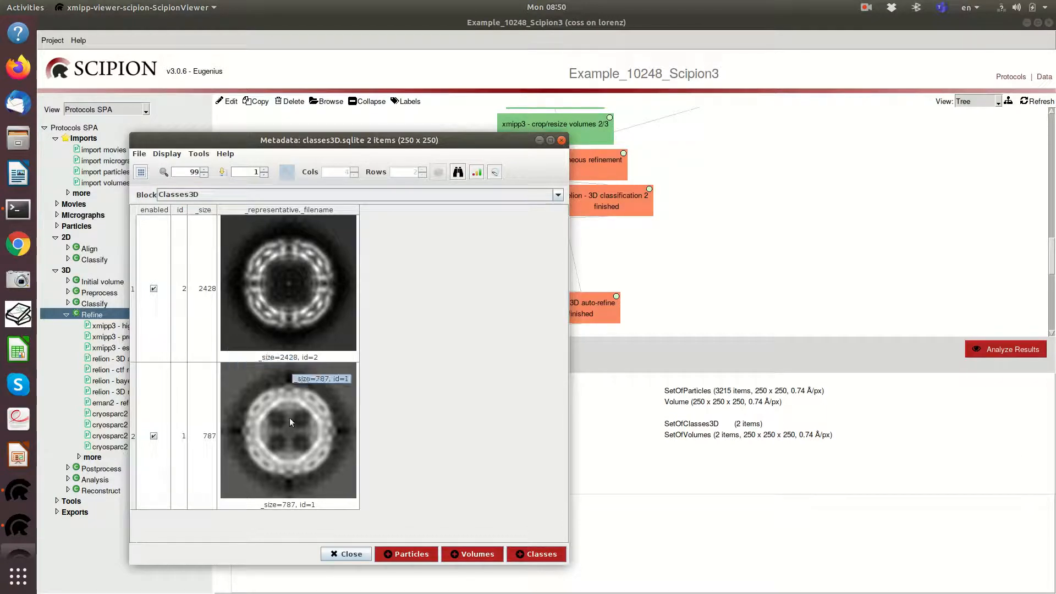
pyautogui.click(267, 437)
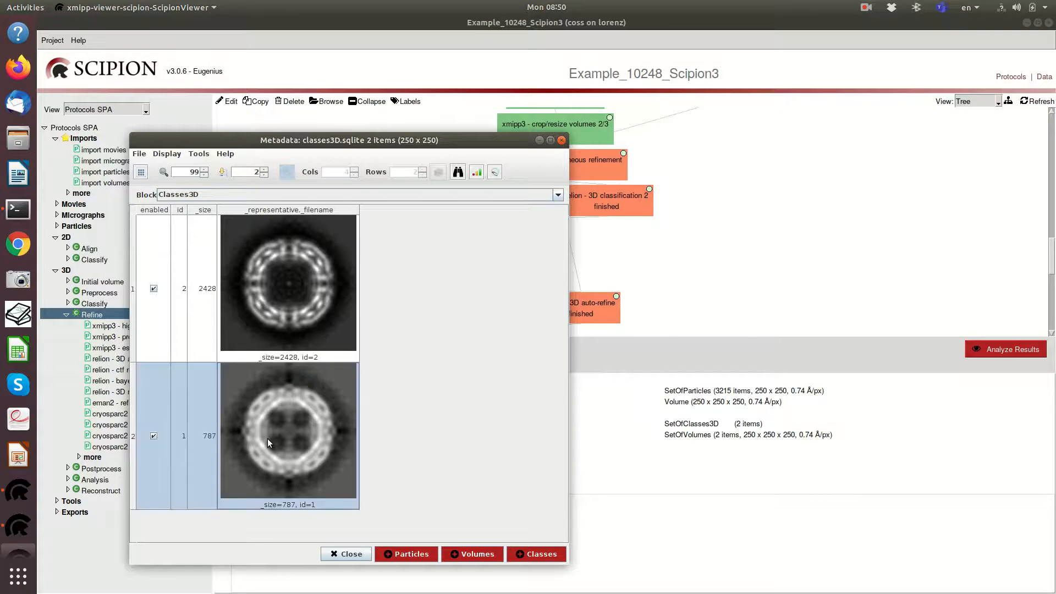
pyautogui.scroll(-8, 599, 297)
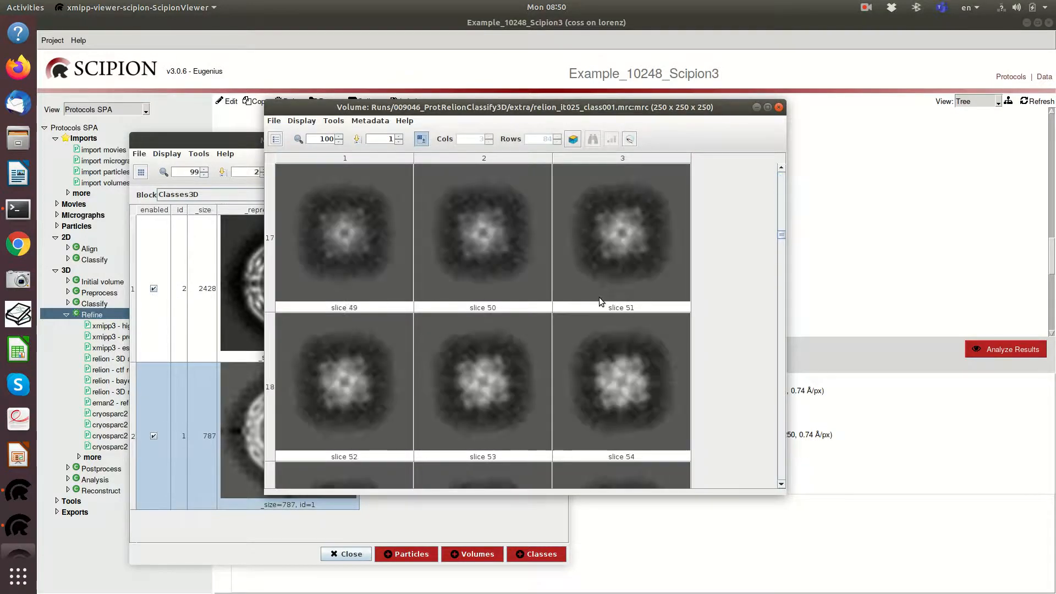
pyautogui.scroll(-8, 599, 297)
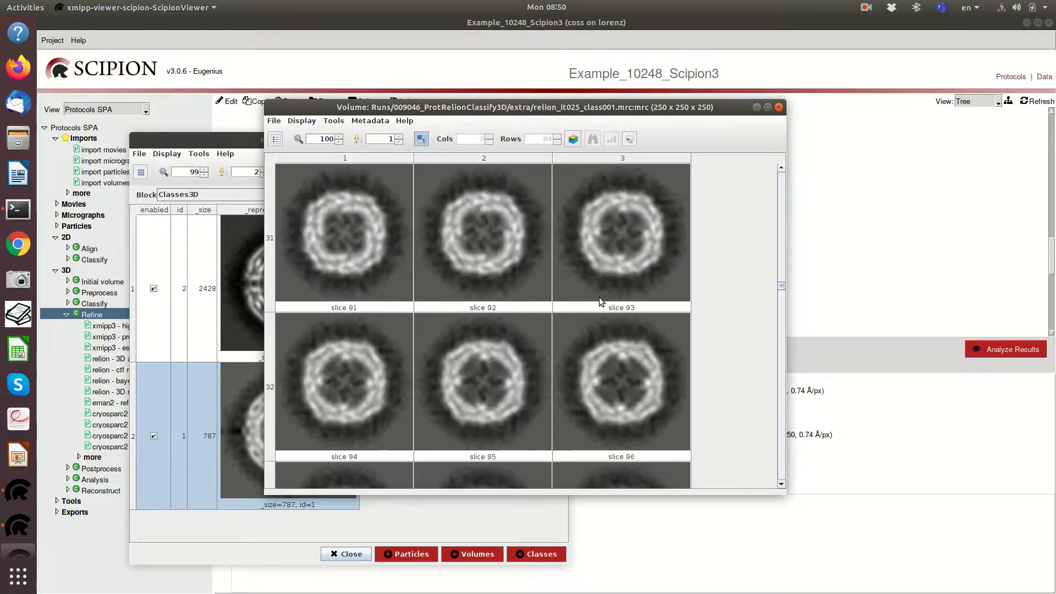
# View the class volume in ChimeraX at a surface level of about 0.00485, and bring its slice viewer back for comparison
pyautogui.click(629, 142)
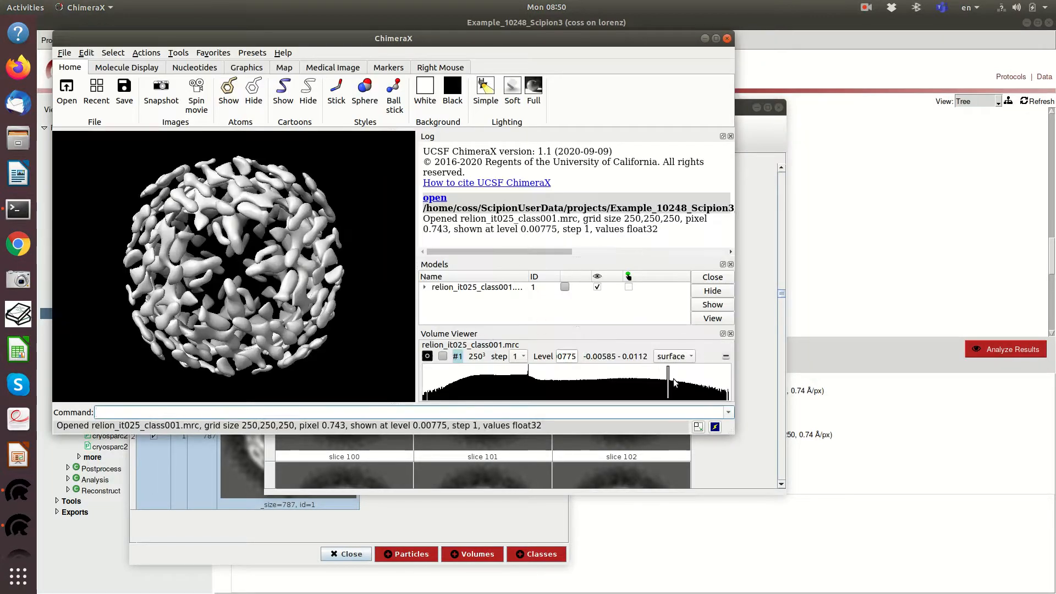
pyautogui.moveTo(668, 380)
pyautogui.mouseDown()
pyautogui.moveTo(600, 388)
pyautogui.moveTo(618, 394)
pyautogui.mouseUp()
pyautogui.moveTo(188, 261)
pyautogui.mouseDown()
pyautogui.moveTo(289, 279)
pyautogui.moveTo(306, 224)
pyautogui.moveTo(253, 178)
pyautogui.moveTo(220, 246)
pyautogui.moveTo(138, 206)
pyautogui.moveTo(240, 253)
pyautogui.moveTo(282, 210)
pyautogui.moveTo(199, 224)
pyautogui.mouseUp()
pyautogui.moveTo(596, 39); pyautogui.dragTo(862, 159)
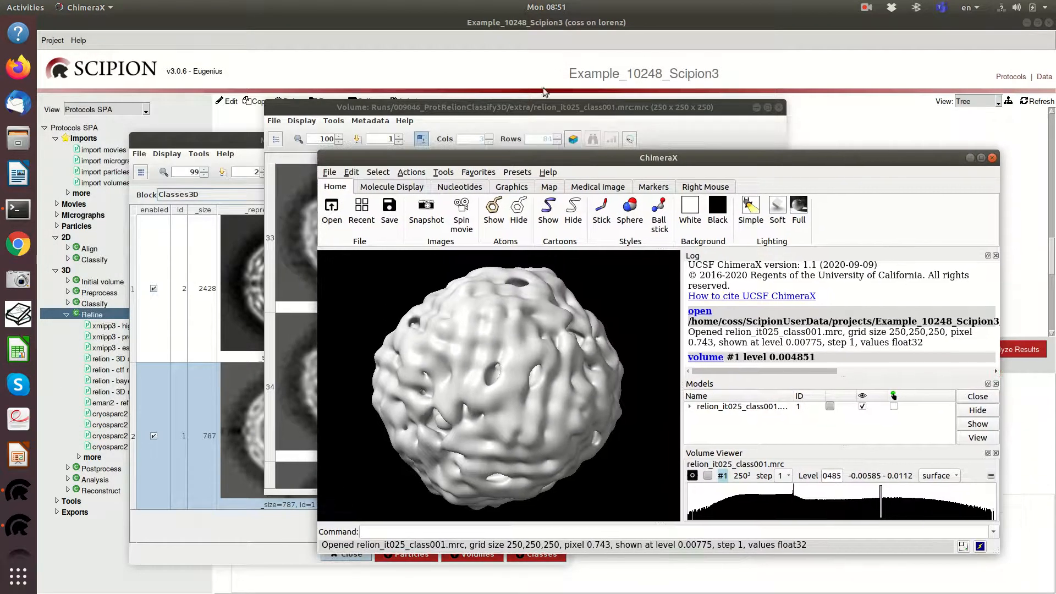
pyautogui.click(538, 107)
pyautogui.moveTo(538, 108); pyautogui.dragTo(545, 75)
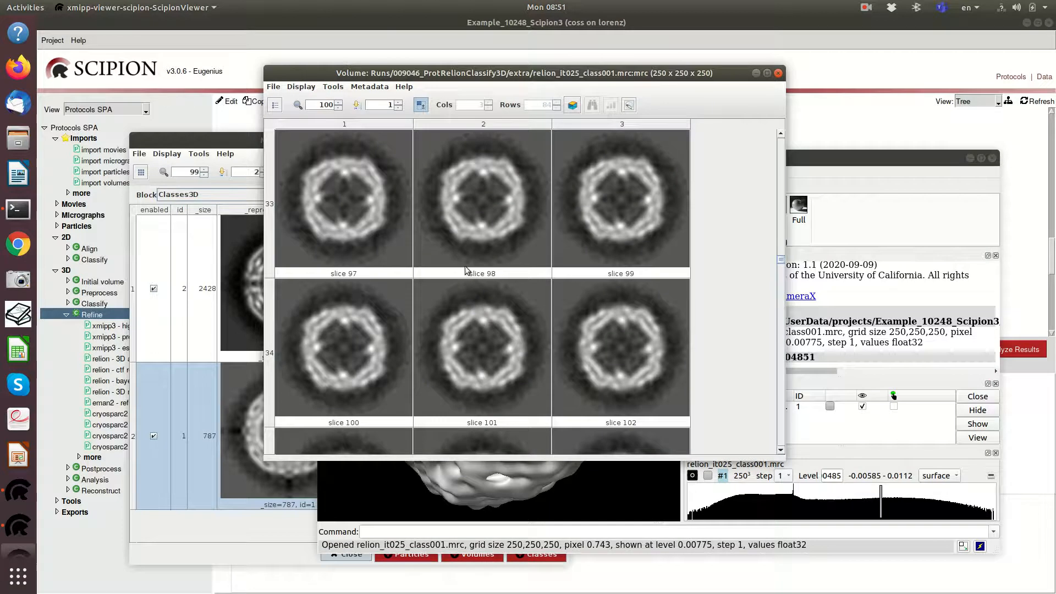
# Compare the two class representatives in the classes table, and close the slice viewer, ChimeraX and the table
pyautogui.click(240, 152)
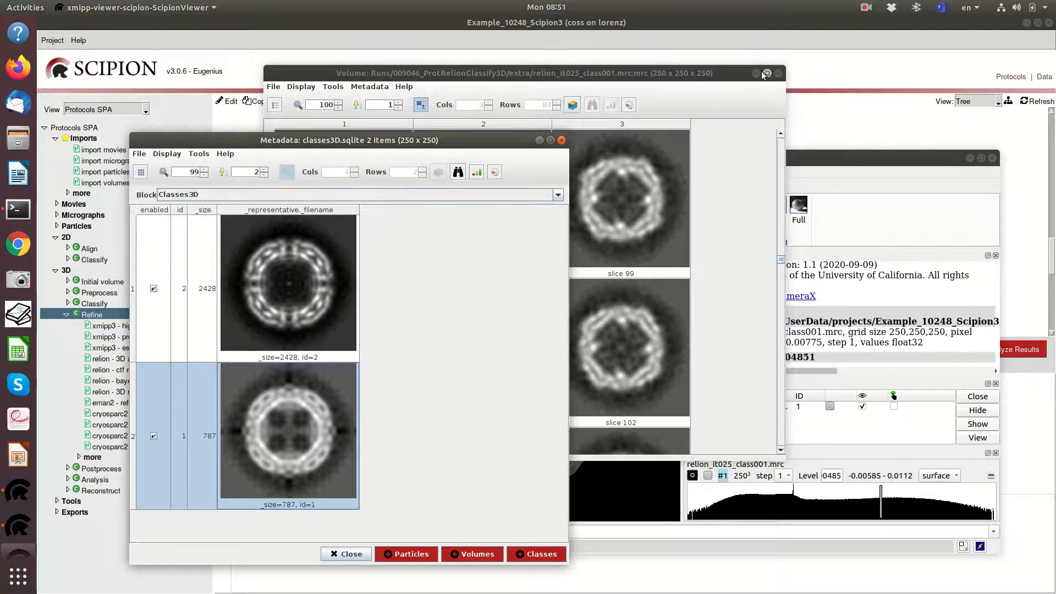
pyautogui.click(778, 73)
pyautogui.click(991, 163)
pyautogui.click(562, 139)
# Open the output classes of relion - 3D classification 2, enlarge the window to compare the class representatives, and close it
pyautogui.scroll(2, 639, 299)
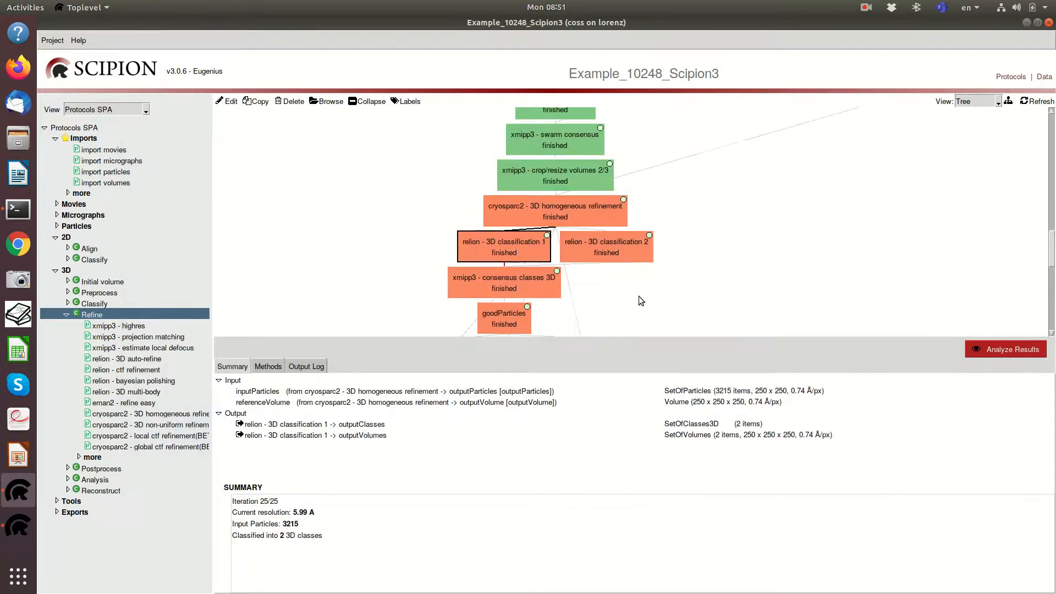
pyautogui.click(617, 236)
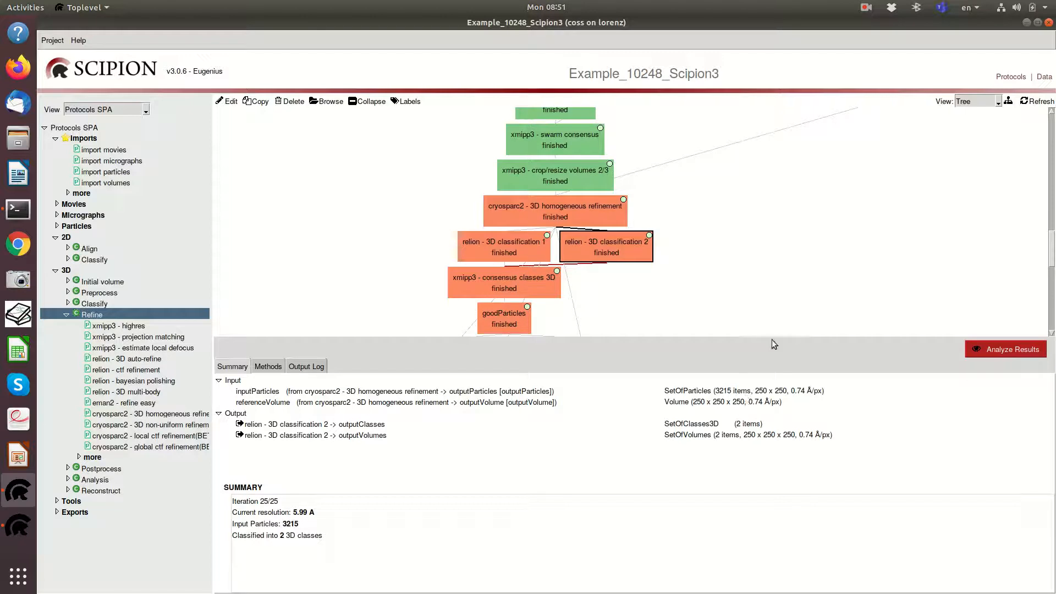
pyautogui.doubleClick(711, 425)
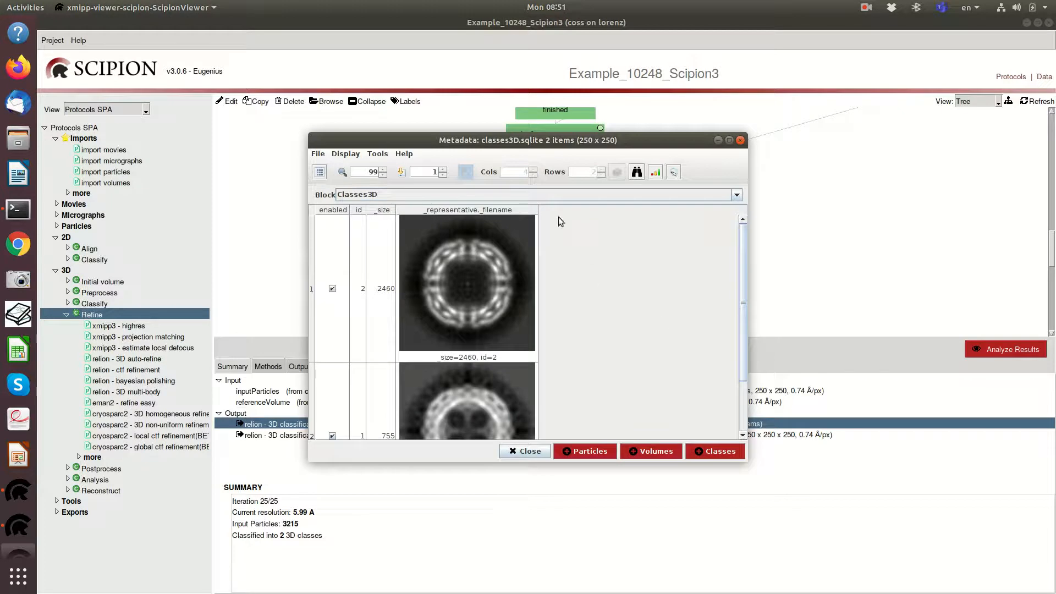
pyautogui.moveTo(542, 142); pyautogui.dragTo(798, 132)
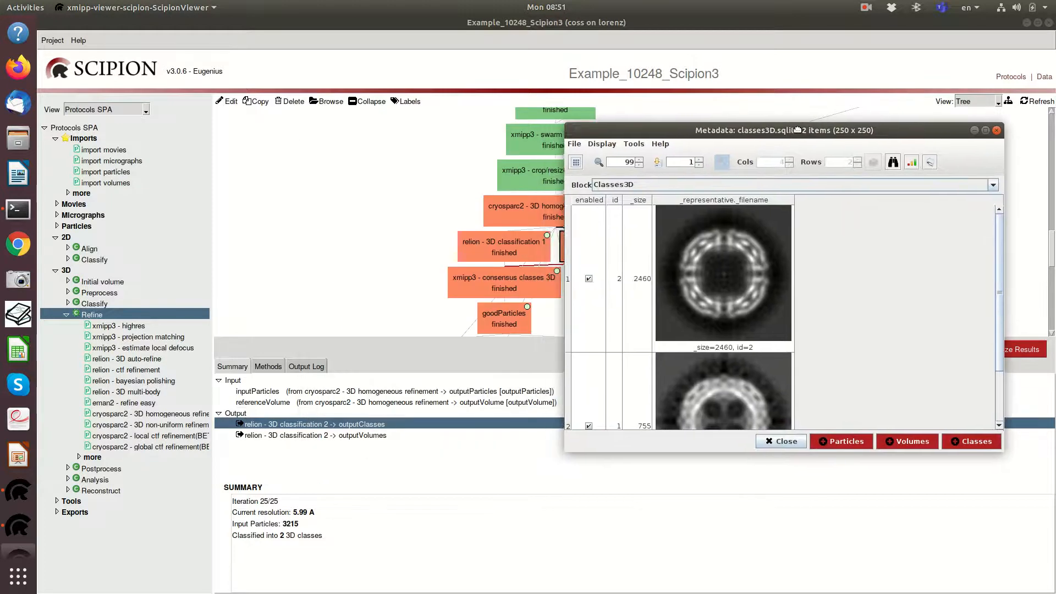
pyautogui.moveTo(722, 454); pyautogui.dragTo(722, 532)
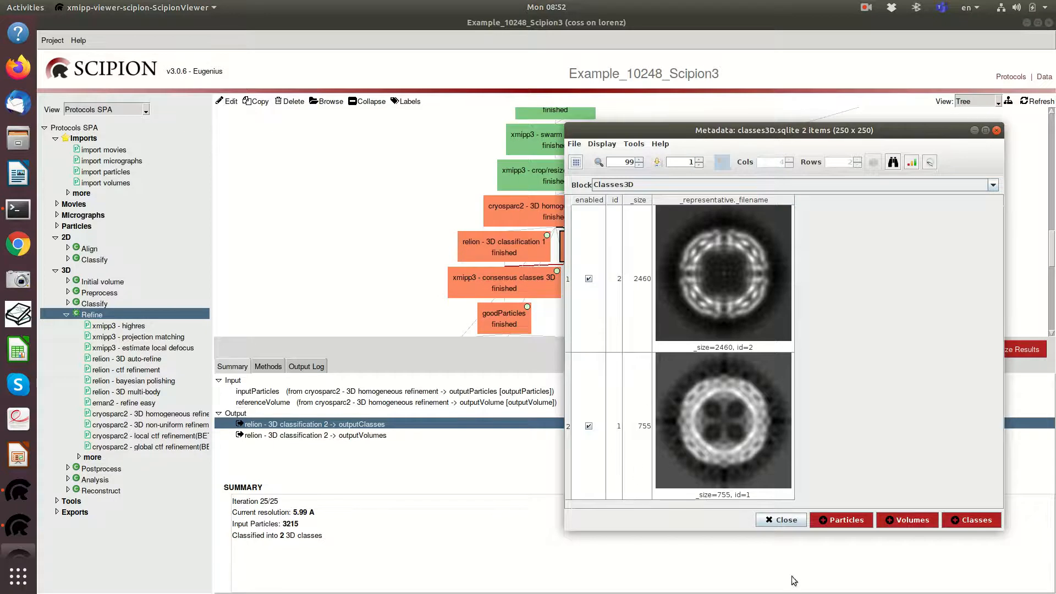
pyautogui.click(772, 520)
# Analyze the results of the xmipp3 - consensus classes 3D run in a maximized window, and return to the project workflow
pyautogui.click(539, 285)
pyautogui.click(1006, 349)
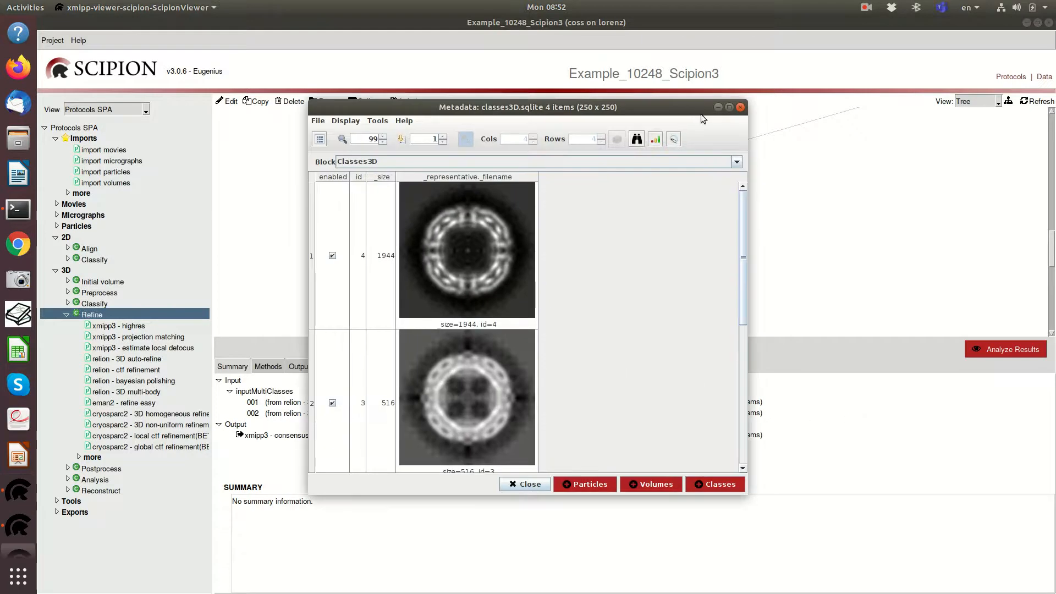
pyautogui.click(730, 107)
pyautogui.scroll(-3, 432, 269)
pyautogui.scroll(3, 396, 280)
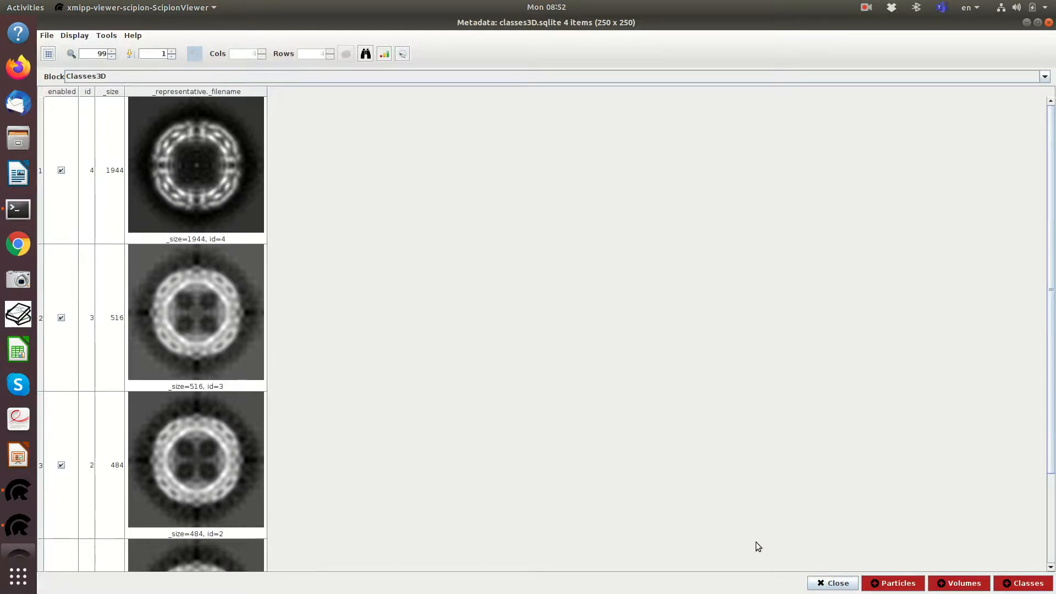
pyautogui.hotkey('alt', 'Tab')
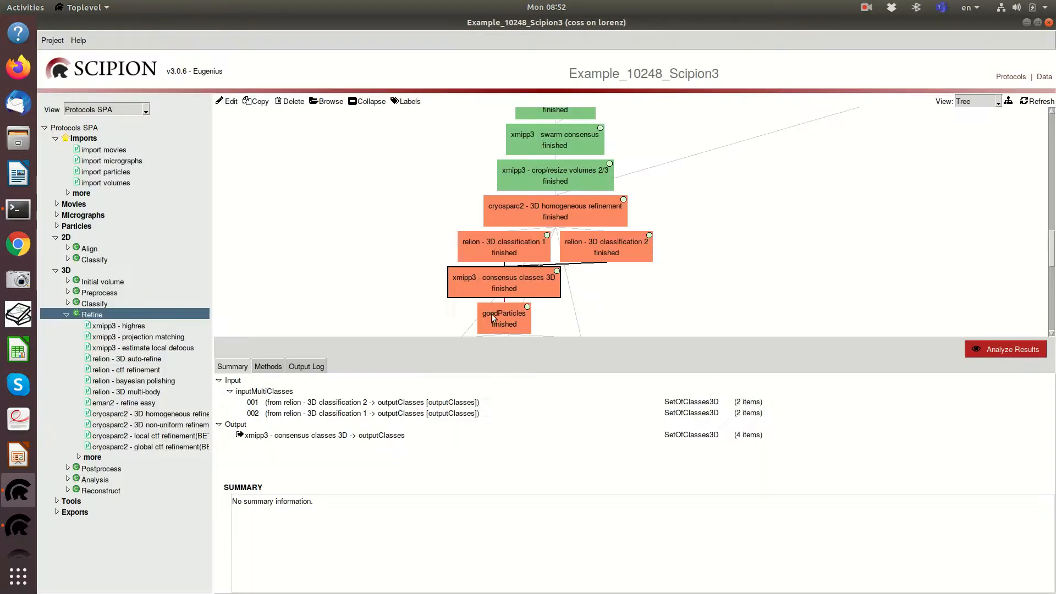
# Open the output classes of relion - 3D classification 1, place their window aside, and return to the project workflow
pyautogui.click(486, 240)
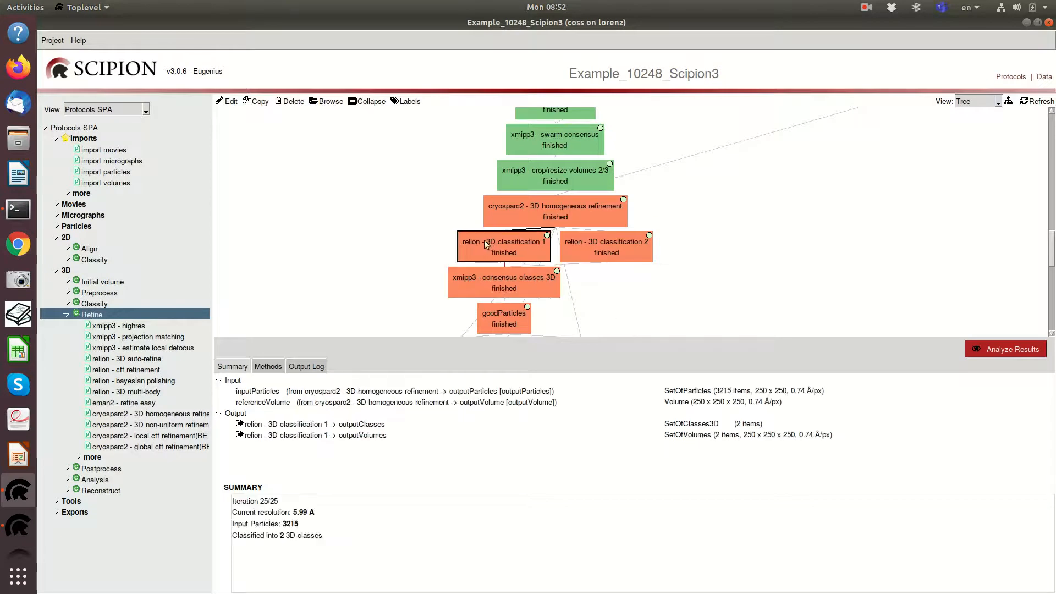
pyautogui.click(682, 425)
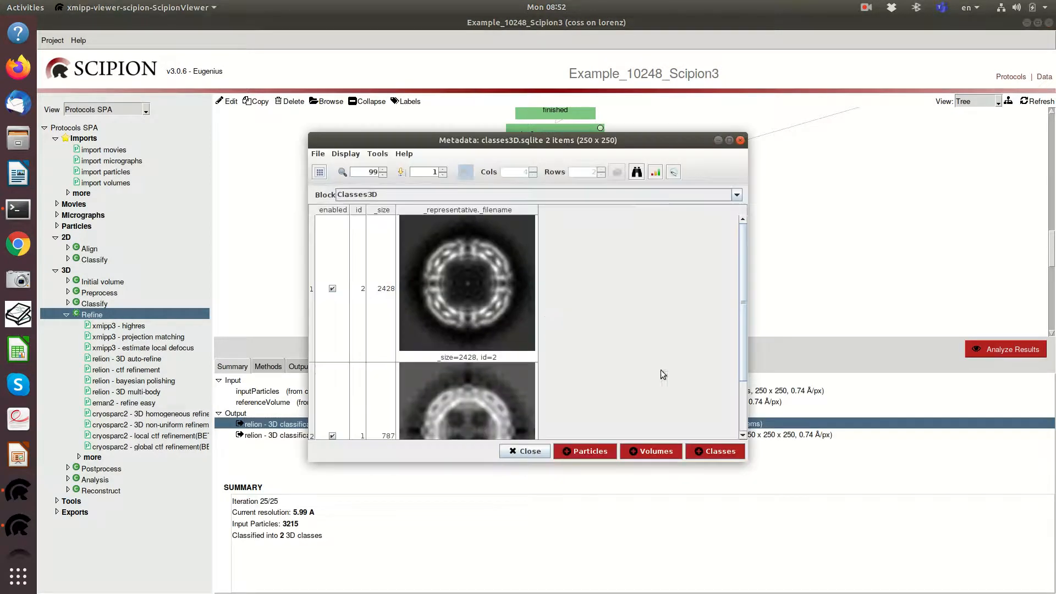
pyautogui.moveTo(572, 132); pyautogui.dragTo(826, 121)
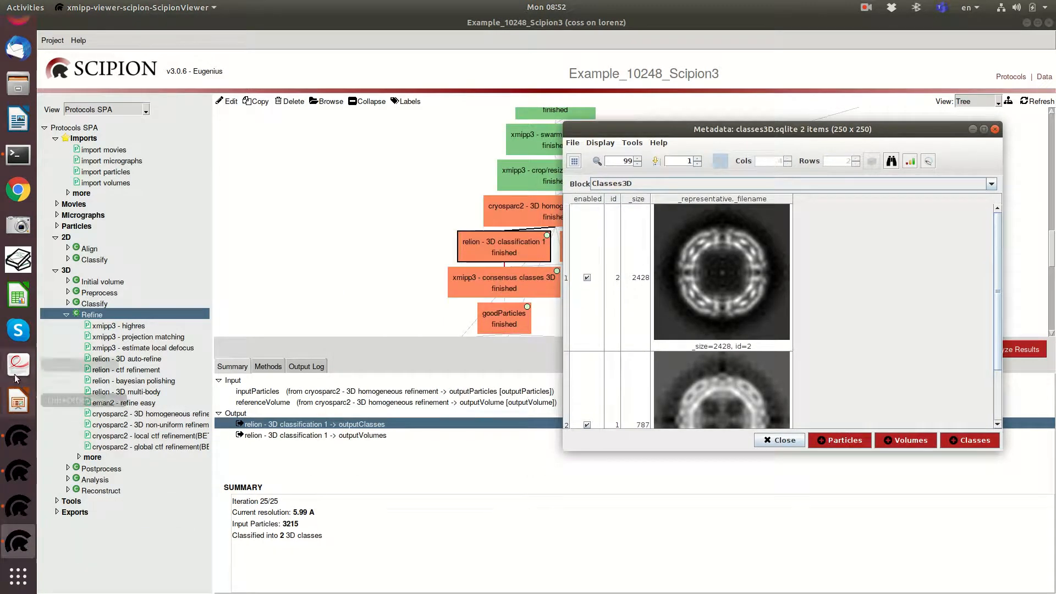
pyautogui.click(546, 348)
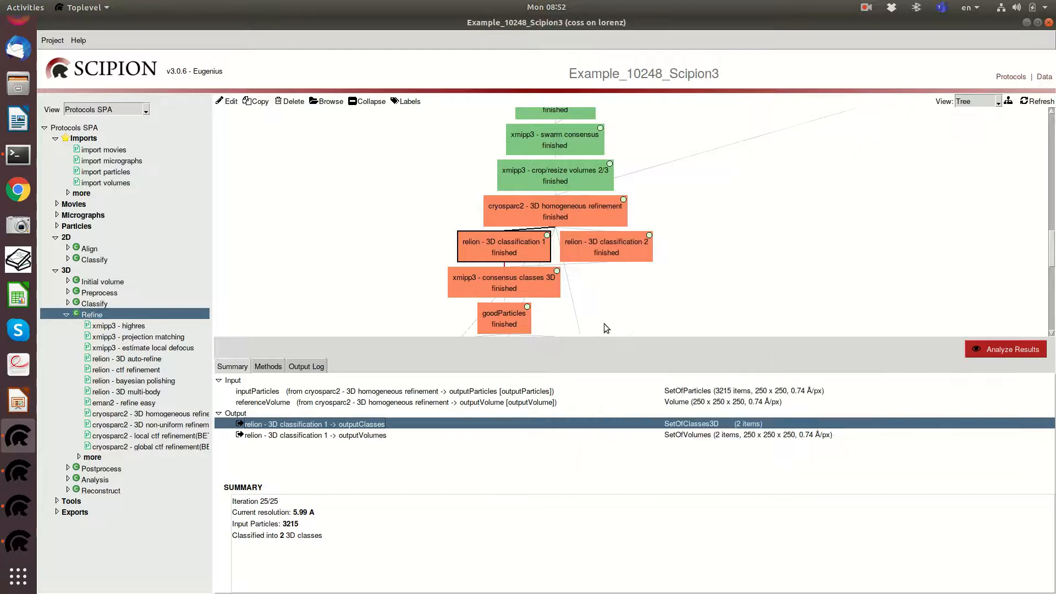
# Open the output classes of relion - 3D classification 2 and arrange them side by side with the classification 1 classes for comparison
pyautogui.click(616, 246)
pyautogui.doubleClick(738, 426)
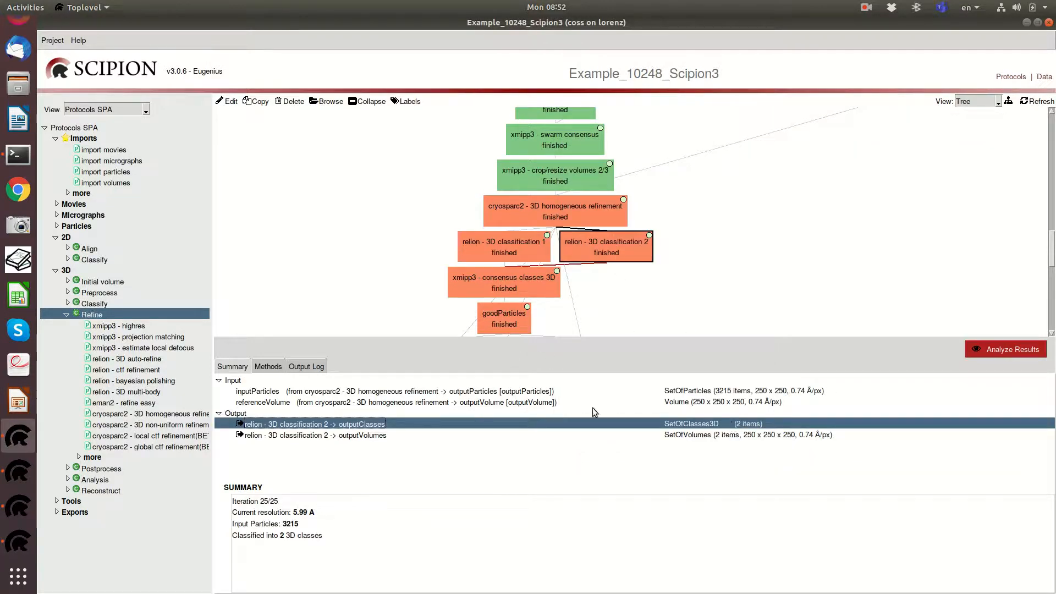
pyautogui.moveTo(565, 143); pyautogui.dragTo(375, 160)
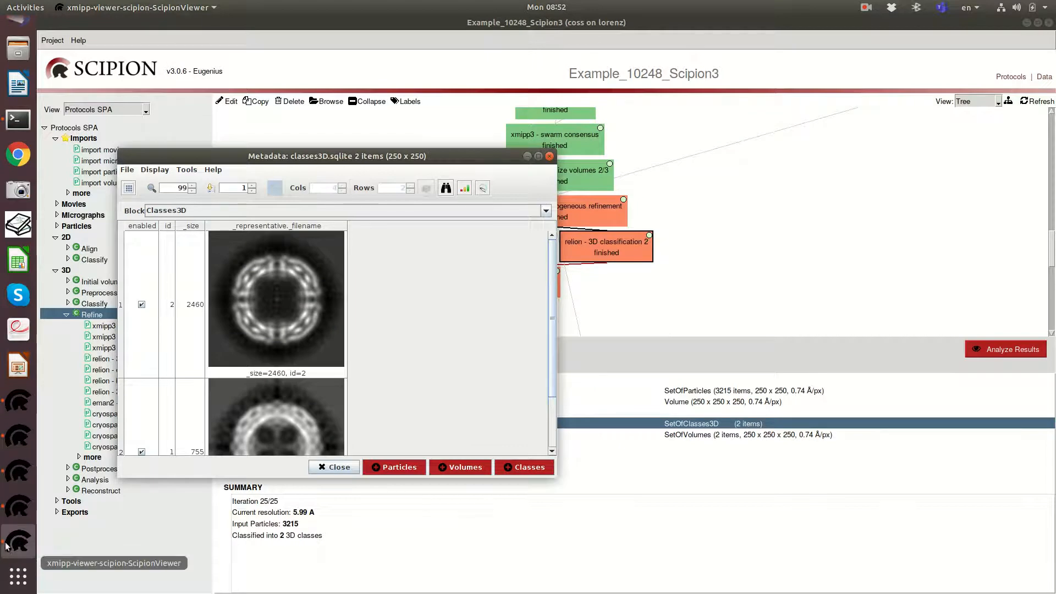
pyautogui.click(16, 506)
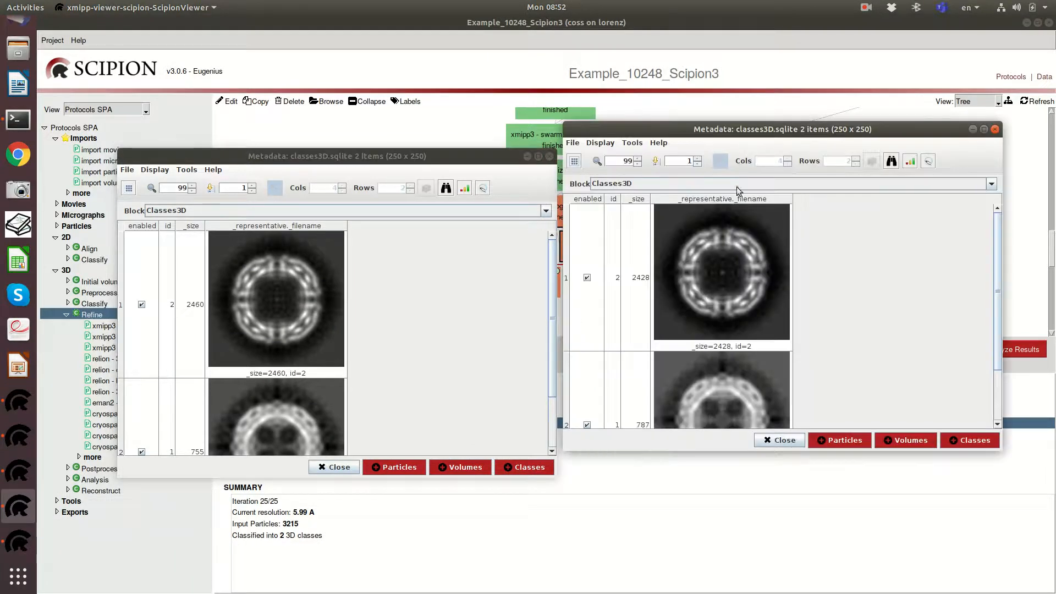
pyautogui.moveTo(731, 131); pyautogui.dragTo(737, 156)
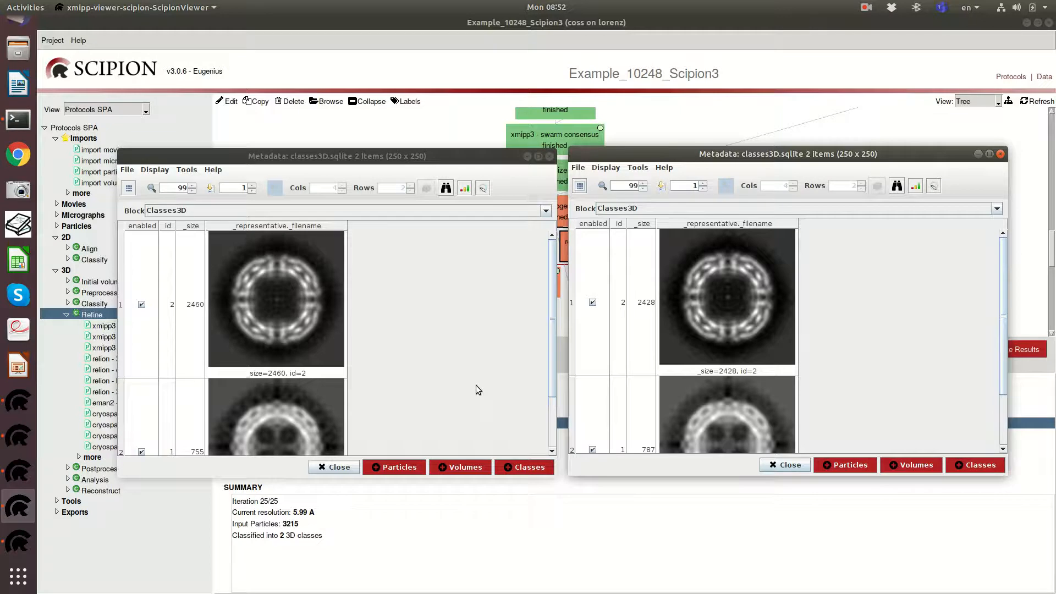
# Compare the xmipp3 consensus classes table with the relion - 3D classification 2 classes, and close the classification 2 table
pyautogui.click(19, 474)
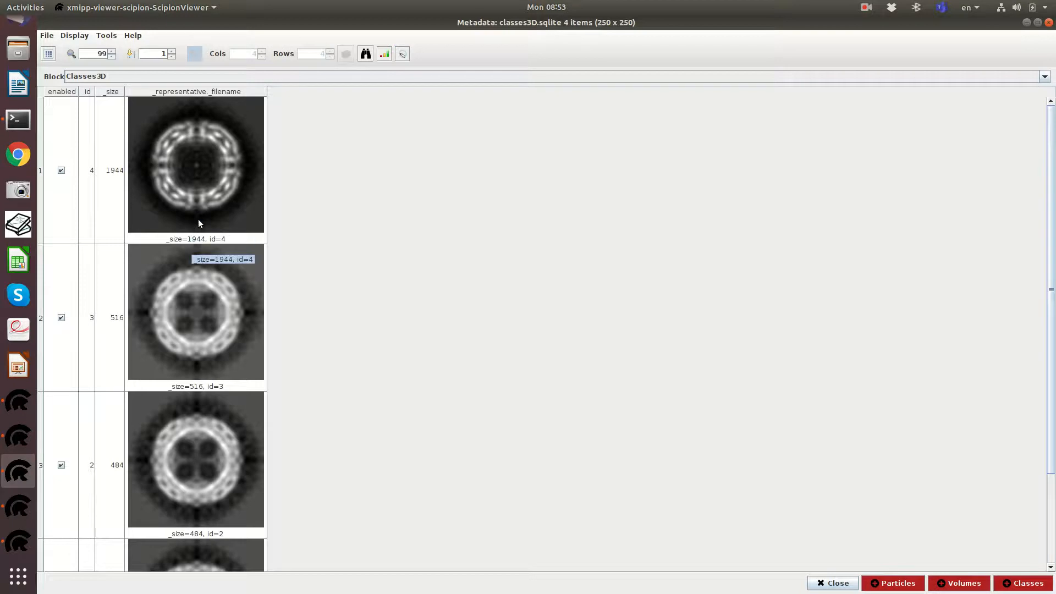
pyautogui.click(18, 541)
pyautogui.moveTo(346, 157); pyautogui.dragTo(539, 98)
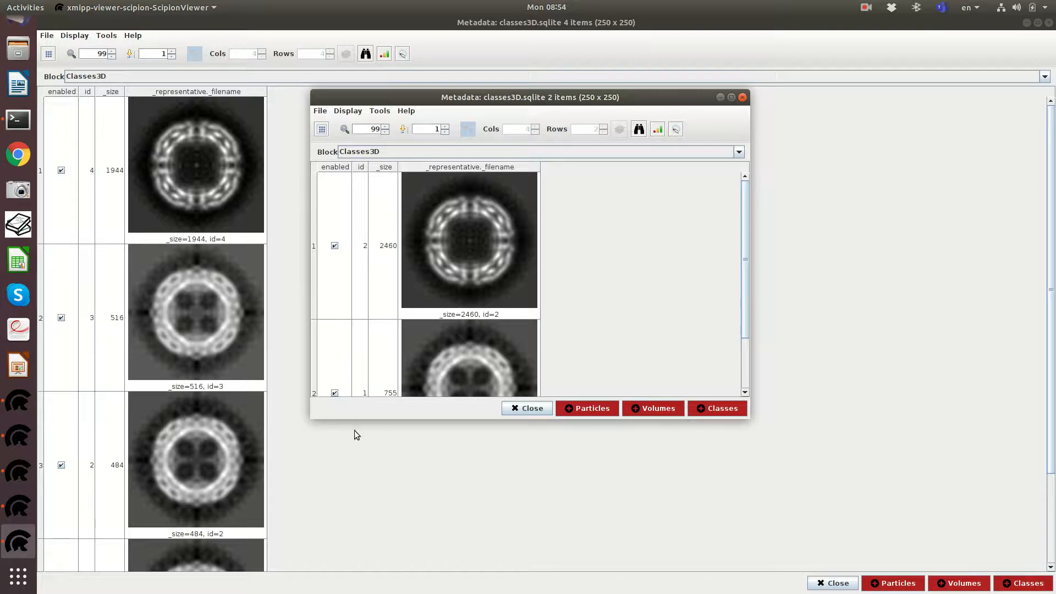
pyautogui.click(526, 410)
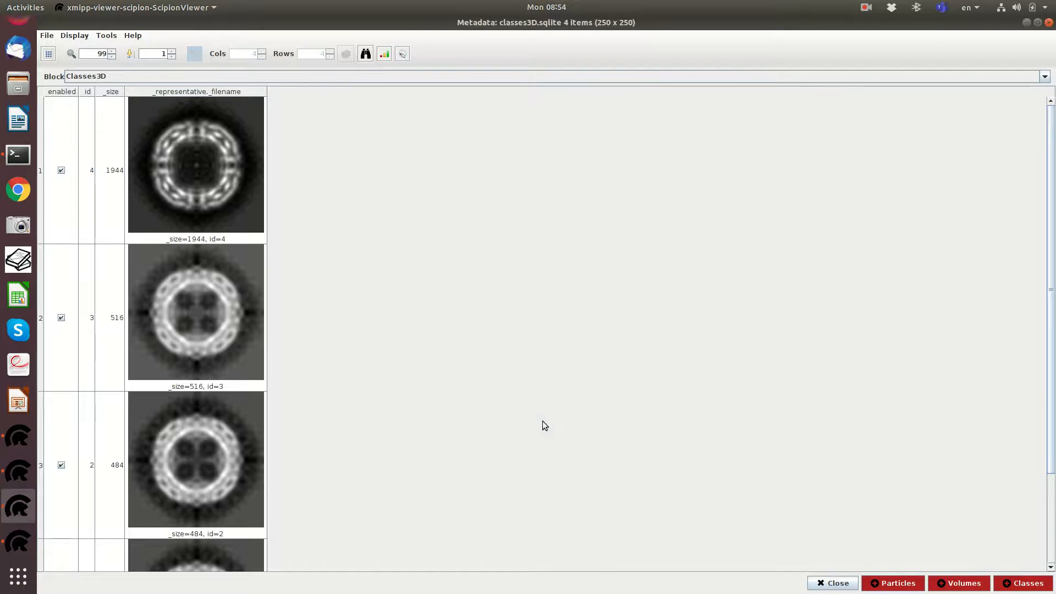
# Close the consensus classes table, look through the relion - 3D classification 1 classes, and close that table too
pyautogui.click(1049, 23)
pyautogui.moveTo(918, 154); pyautogui.dragTo(608, 150)
pyautogui.scroll(-3, 578, 325)
pyautogui.scroll(3, 579, 324)
pyautogui.click(691, 151)
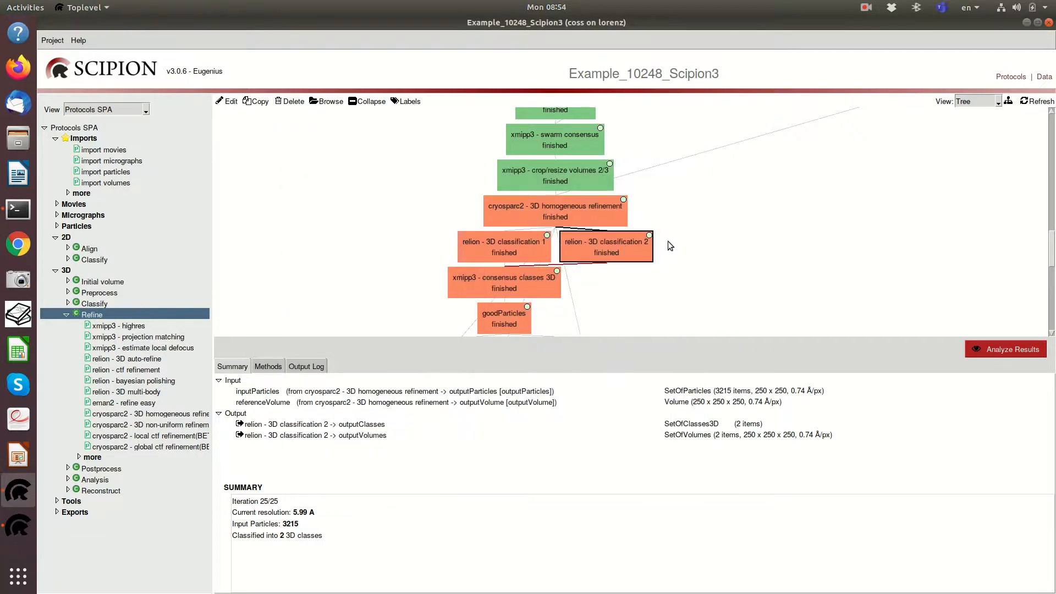
# Select the goodParticles run and inspect its input, output and summary along with the protocols that follow it
pyautogui.scroll(-2, 544, 245)
pyautogui.click(515, 266)
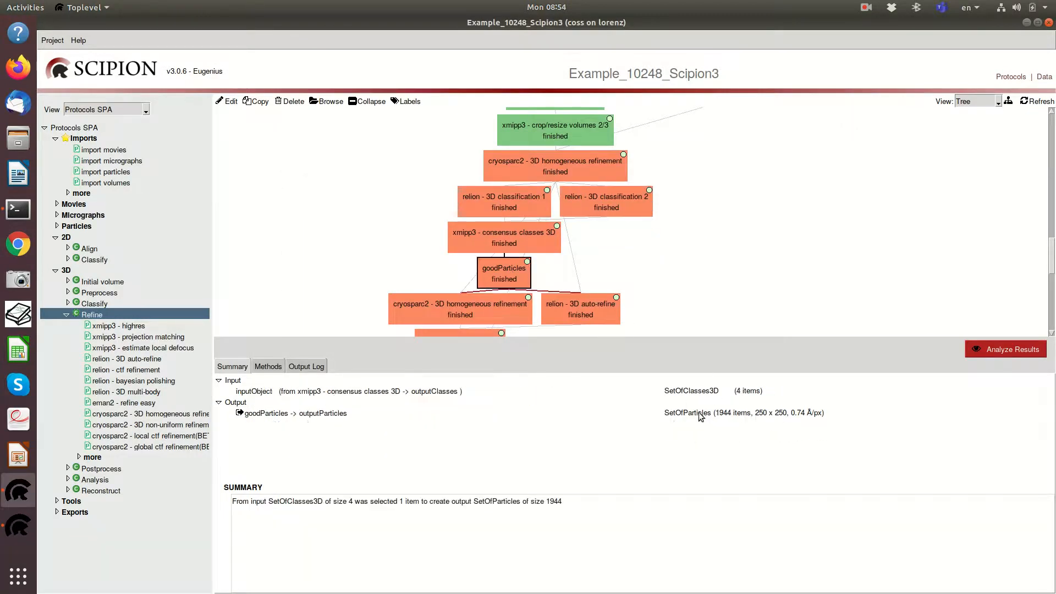
pyautogui.scroll(-4, 741, 282)
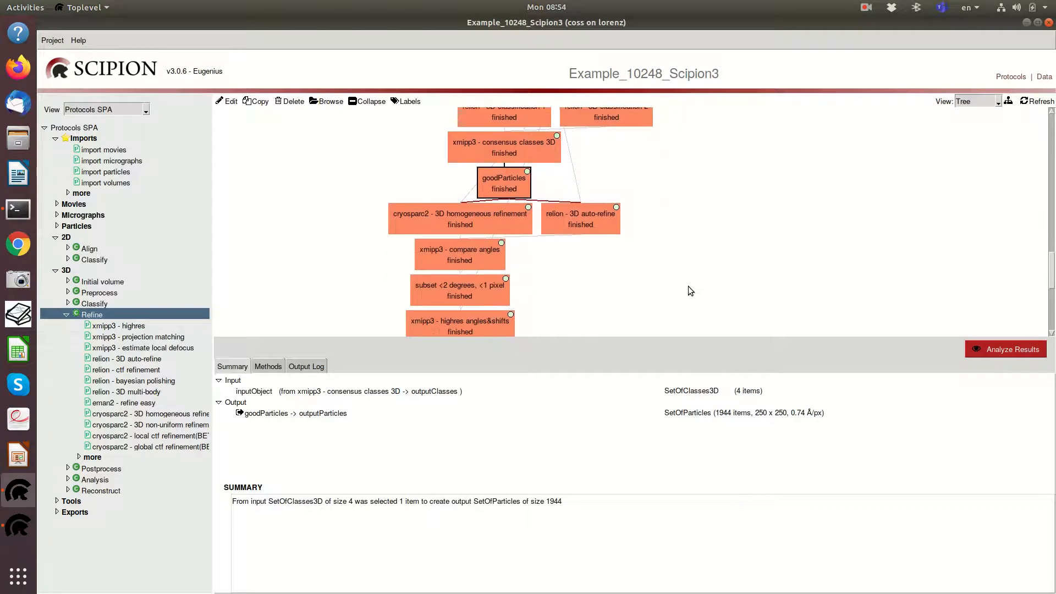
pyautogui.scroll(3, 688, 286)
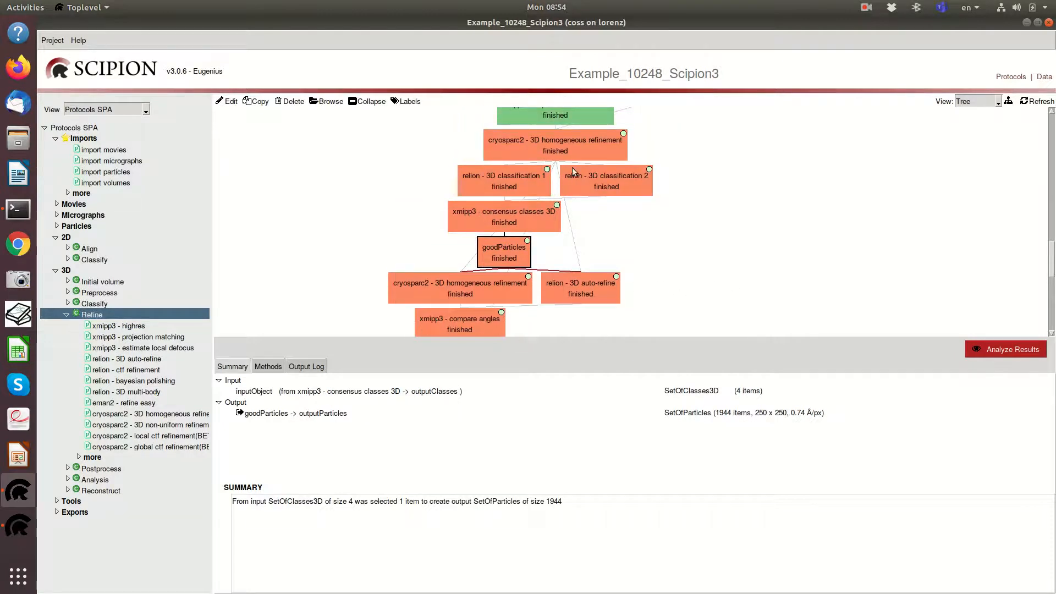
# Open the parameter form of the xmipp3 - consensus classes 3D run to check its input classes, and close it unchanged
pyautogui.click(486, 211)
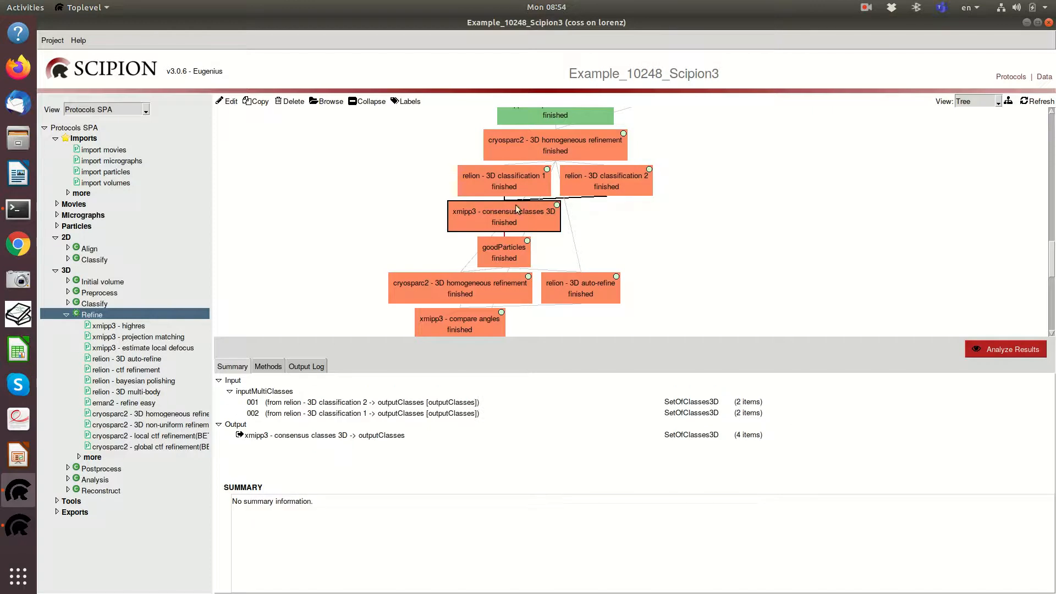
pyautogui.click(225, 102)
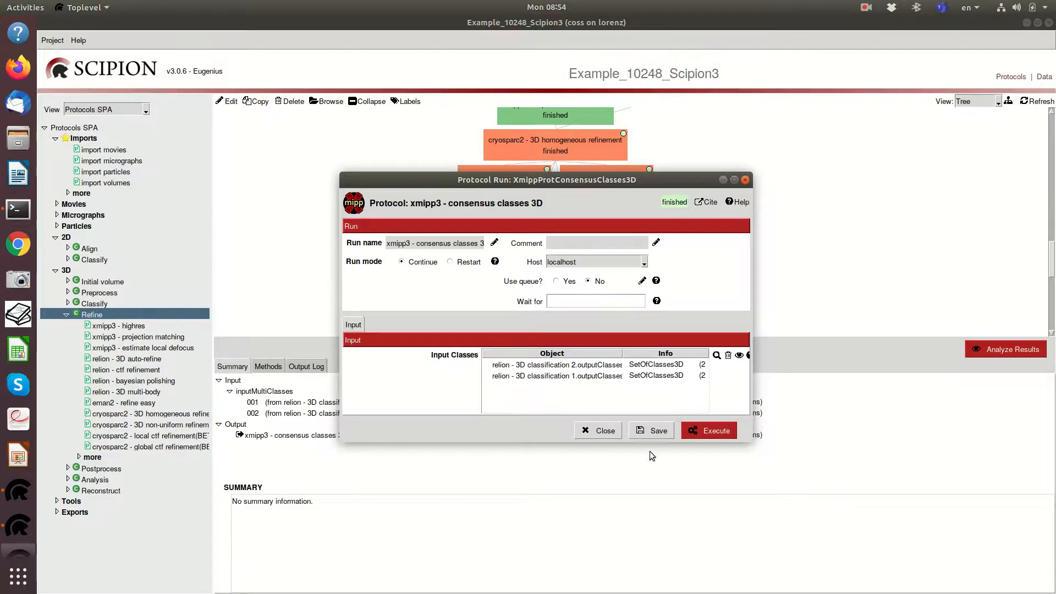
pyautogui.click(606, 430)
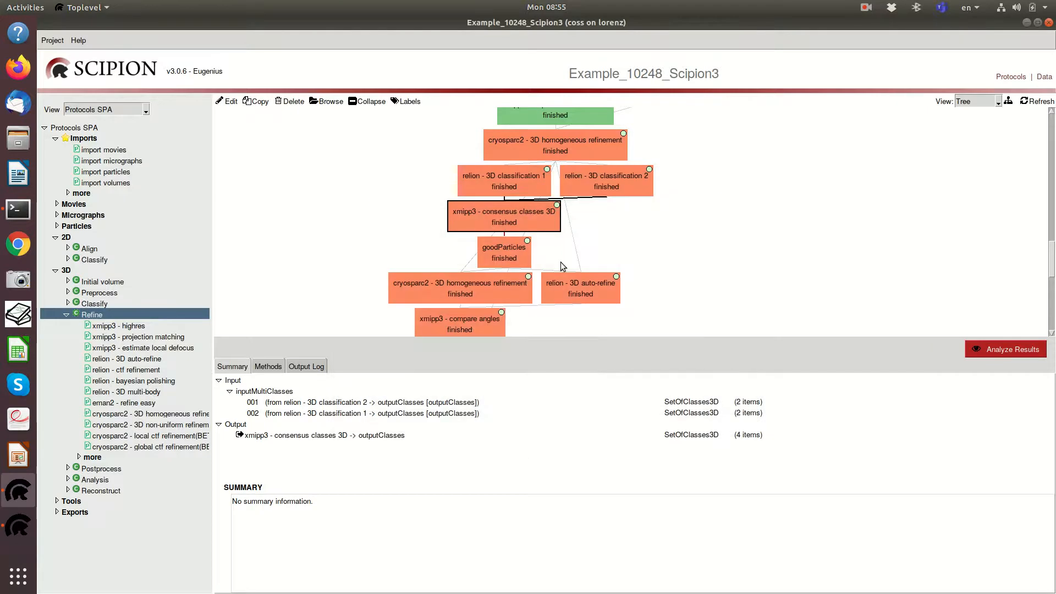
# Review the summary of the goodParticles run and its links to the preceding classifications and the following refinements
pyautogui.click(496, 262)
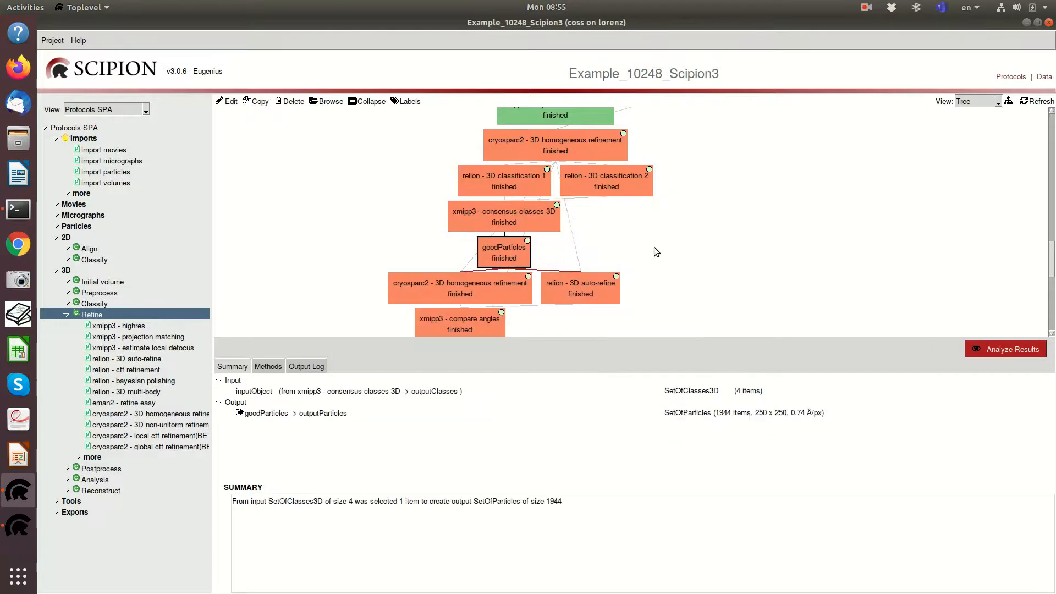
pyautogui.scroll(-2, 654, 246)
pyautogui.scroll(-1, 655, 247)
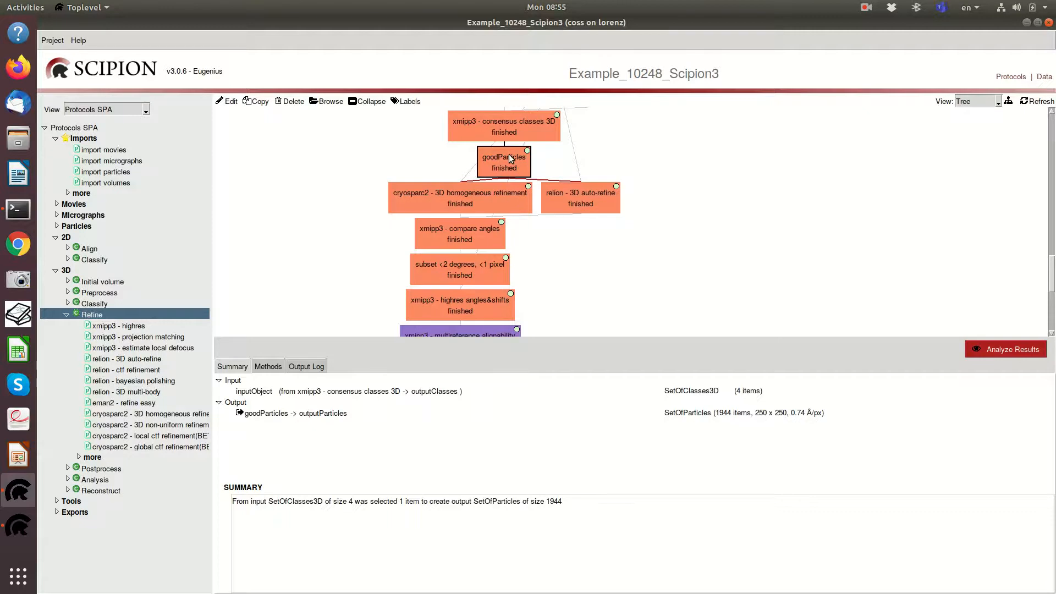
pyautogui.moveTo(510, 156)
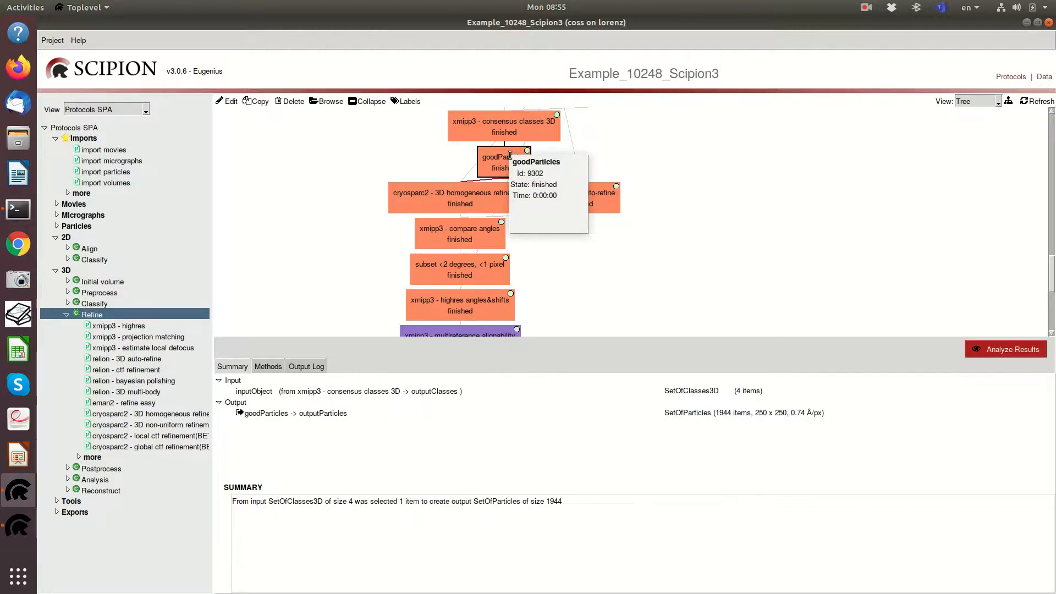
pyautogui.scroll(4, 625, 208)
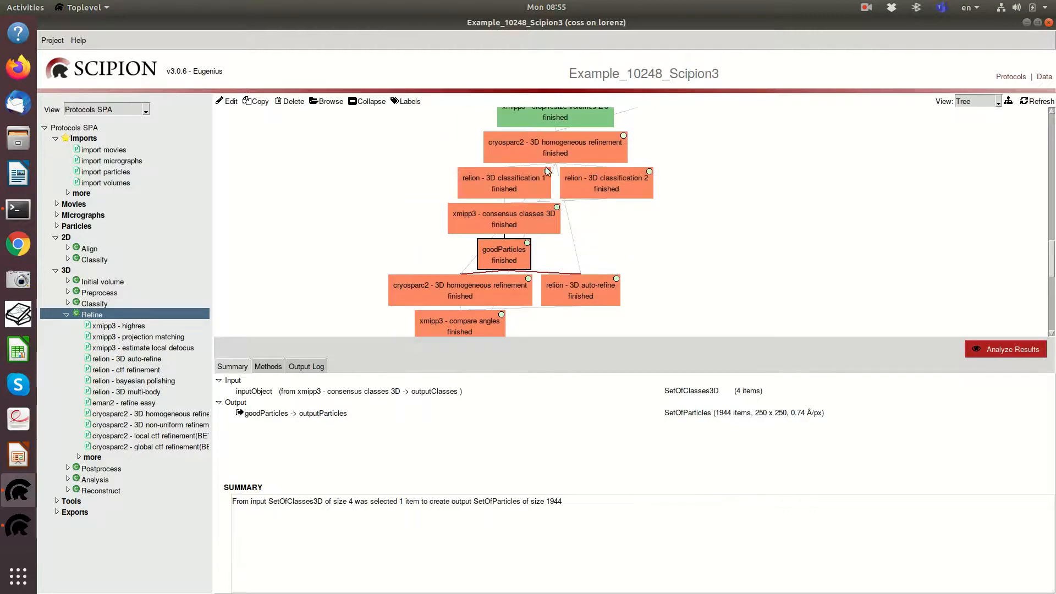
pyautogui.moveTo(544, 168)
pyautogui.moveTo(518, 250)
pyautogui.moveTo(554, 116)
# Analyze the cryosparc2 - 3D homogeneous refinement run after goodParticles, viewing all its FSC resolution plots enlarged, and close the plot and viewer
pyautogui.click(468, 289)
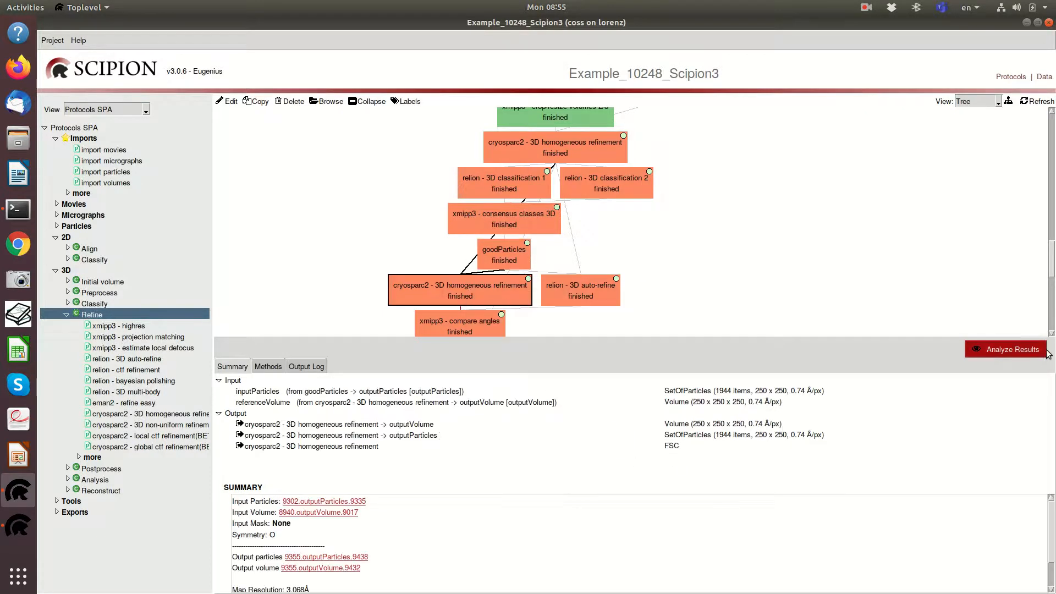
pyautogui.click(1012, 350)
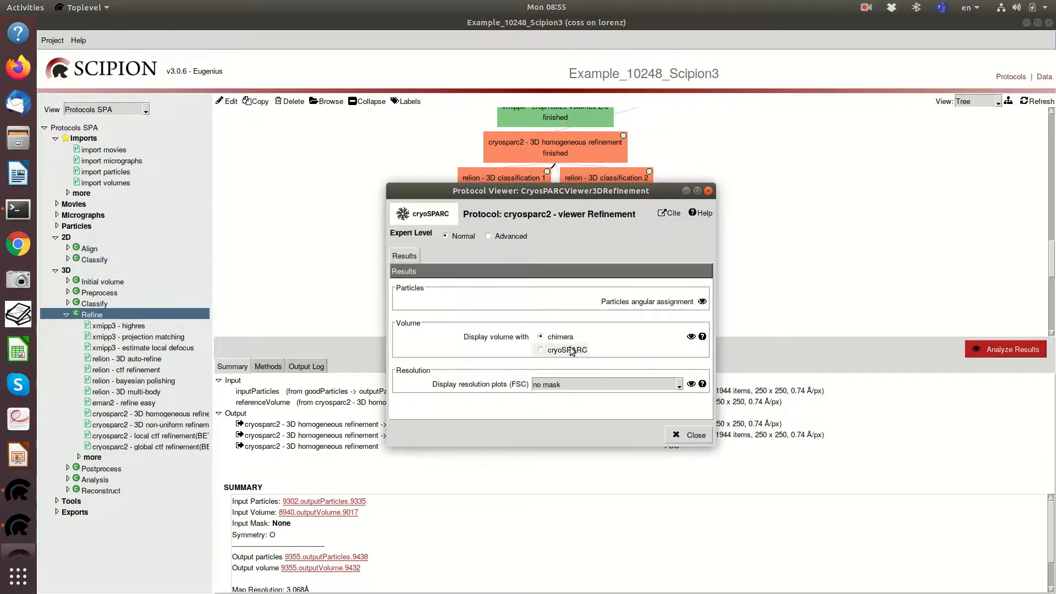
pyautogui.click(681, 385)
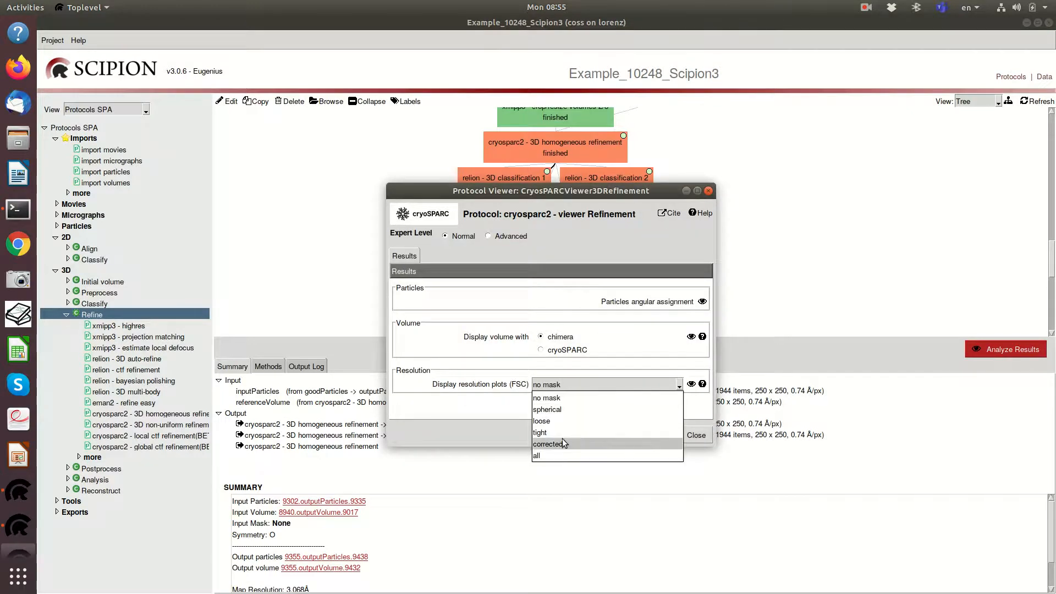
pyautogui.click(559, 455)
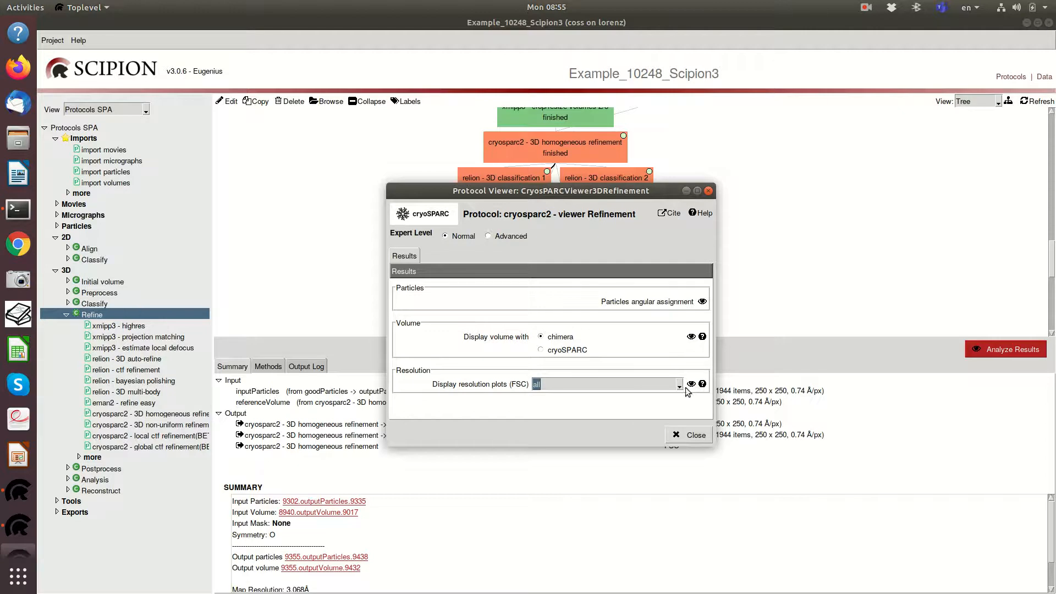
pyautogui.click(691, 384)
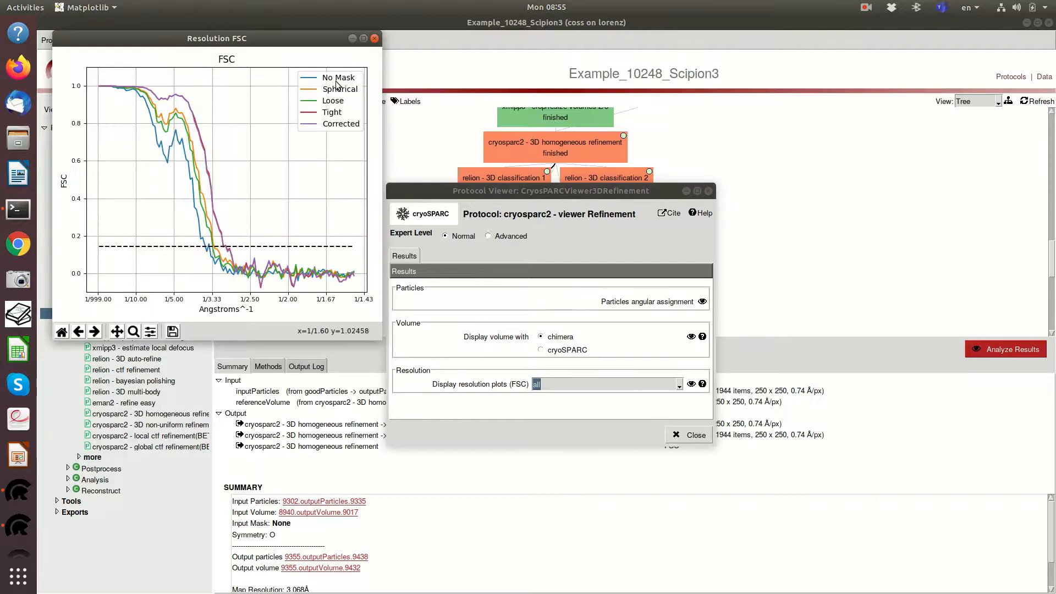
pyautogui.click(363, 38)
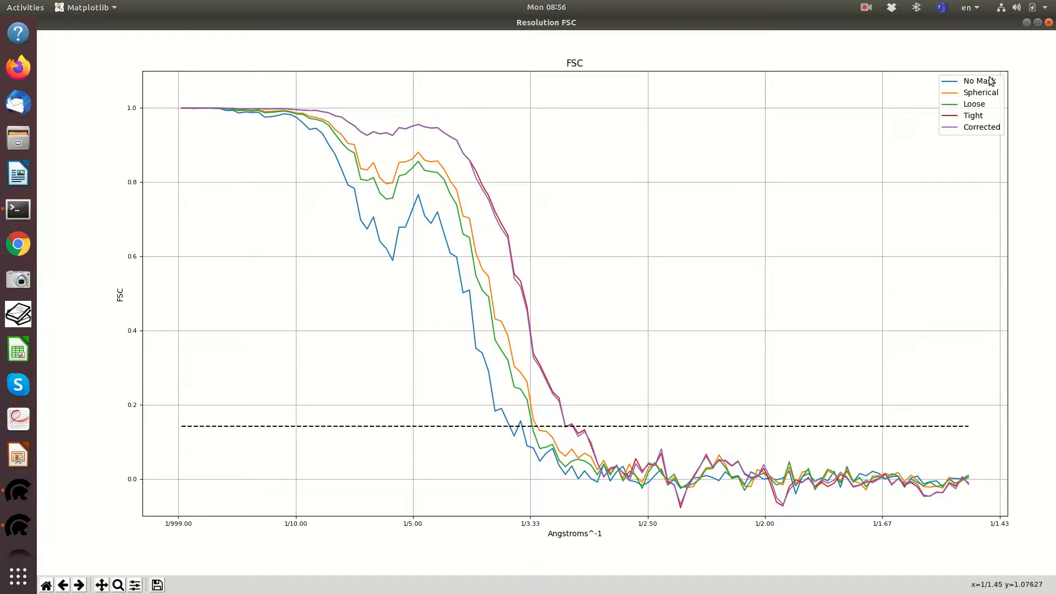
pyautogui.click(1048, 22)
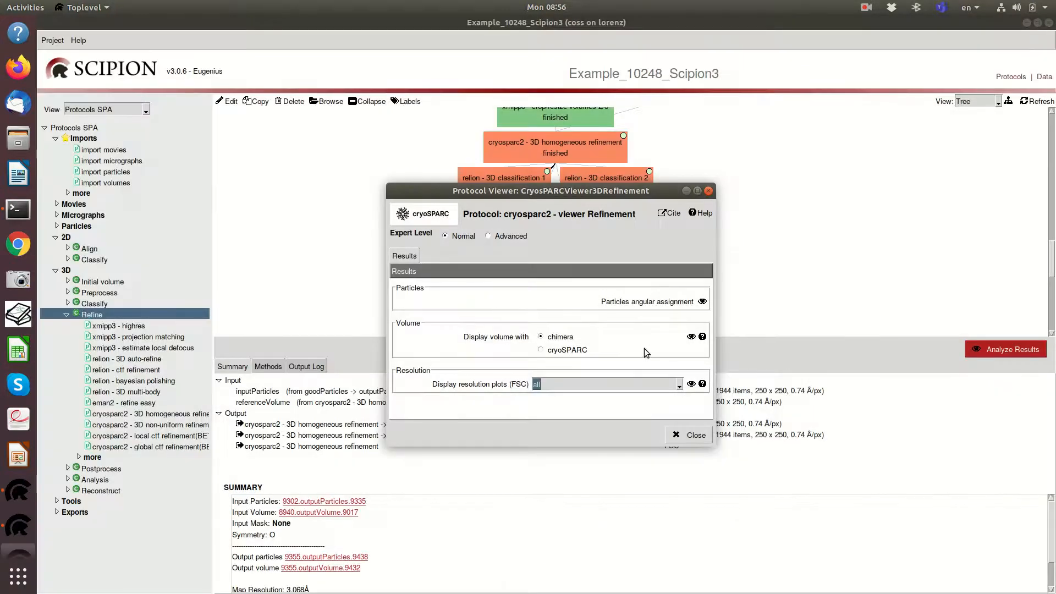
pyautogui.click(684, 443)
# Open the output volume of the cryosparc2 - 3D homogeneous refinement run, examine its slices, and close the volume viewer
pyautogui.click(717, 424)
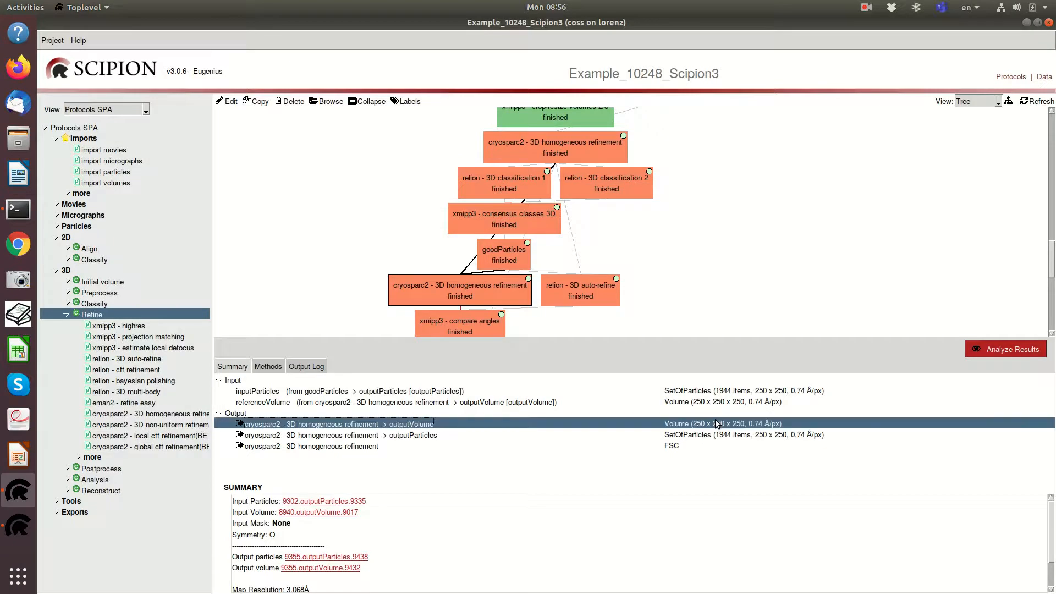
pyautogui.doubleClick(716, 424)
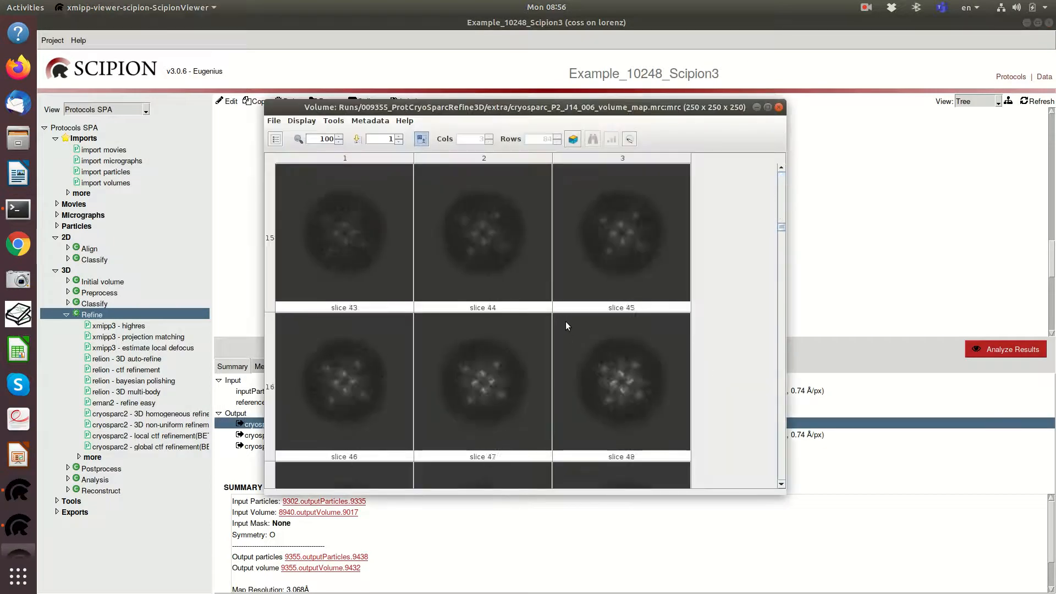
pyautogui.scroll(-12, 562, 322)
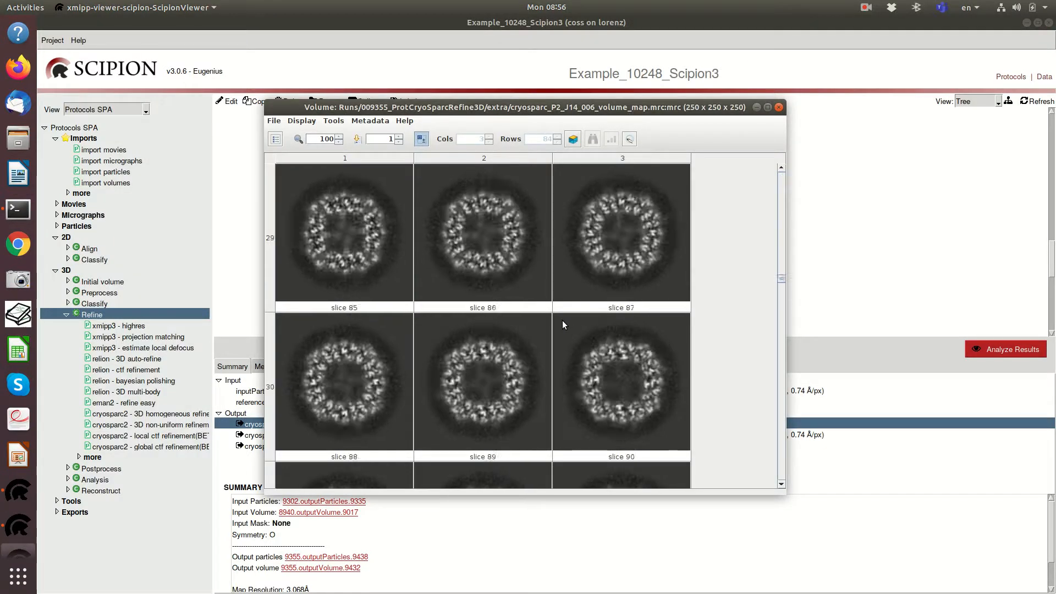
pyautogui.moveTo(632, 110); pyautogui.dragTo(455, 141)
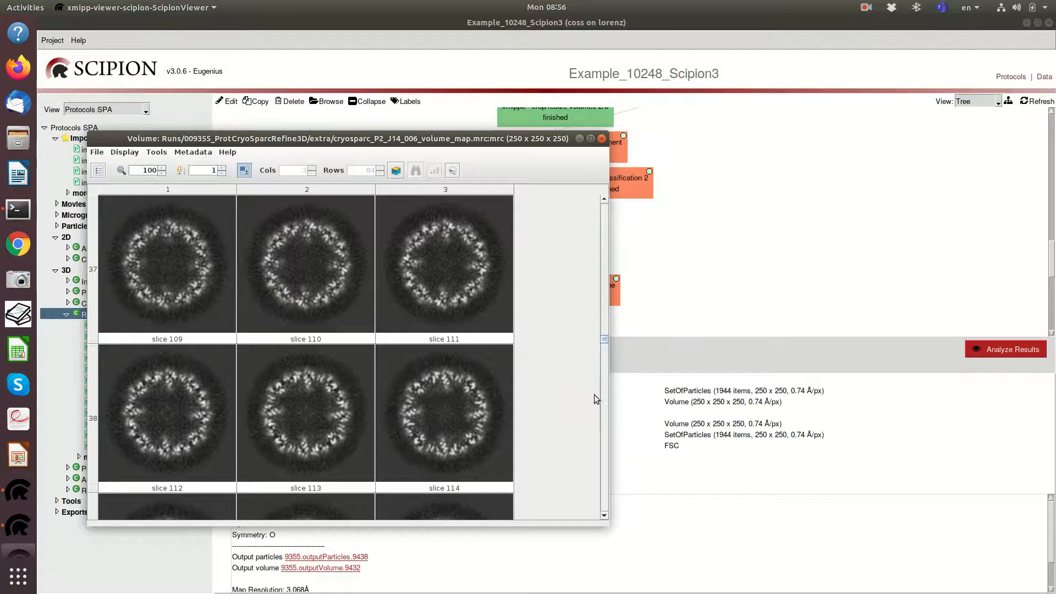
pyautogui.moveTo(529, 138); pyautogui.dragTo(497, 148)
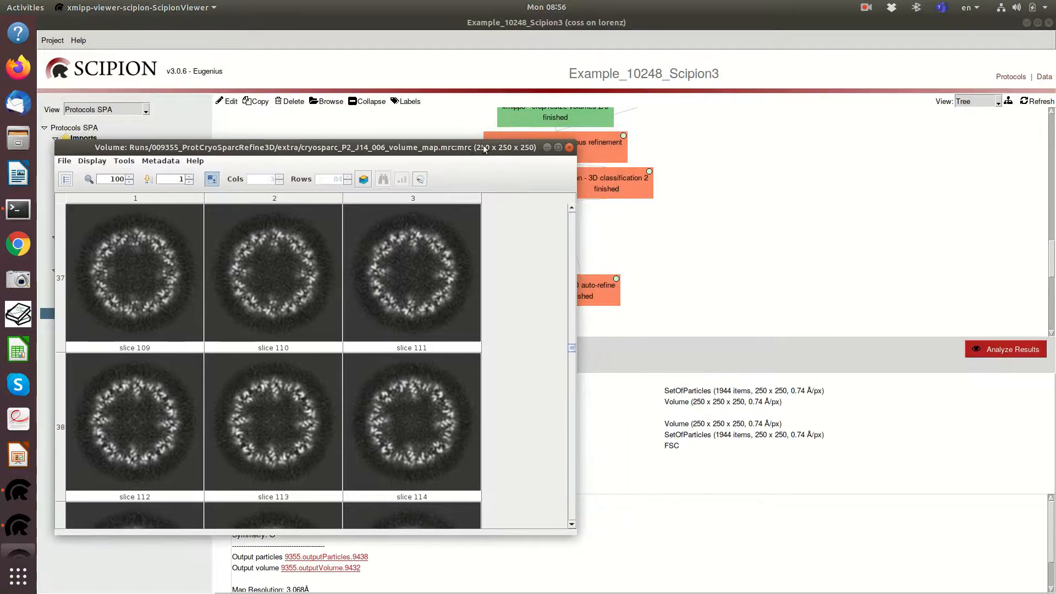
pyautogui.click(570, 148)
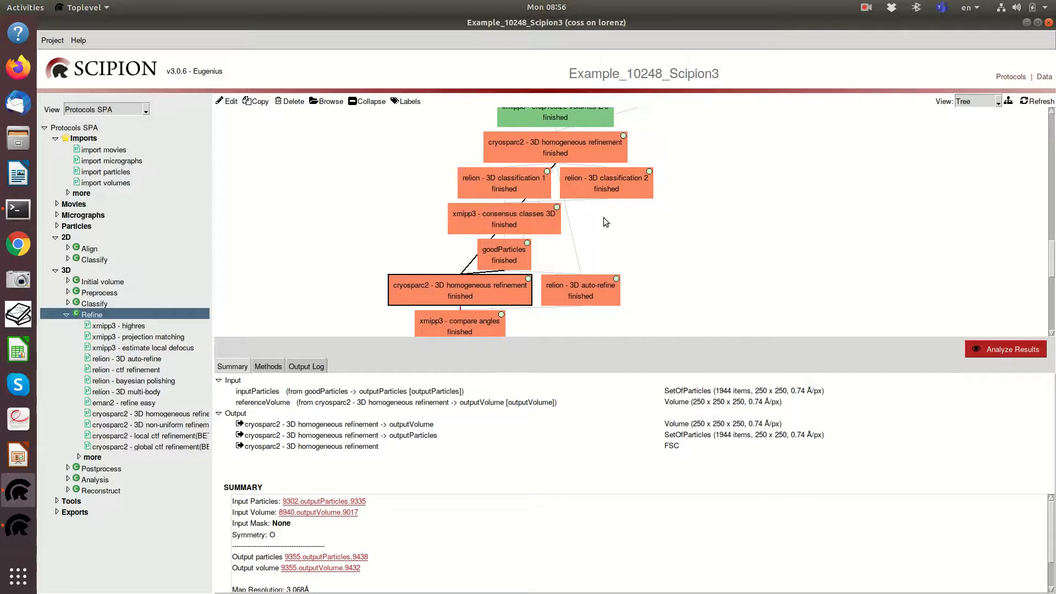
# Open the parameter form of the relion - 3D auto-refine run and review its input volume, symmetry and initial low-pass filter
pyautogui.click(223, 102)
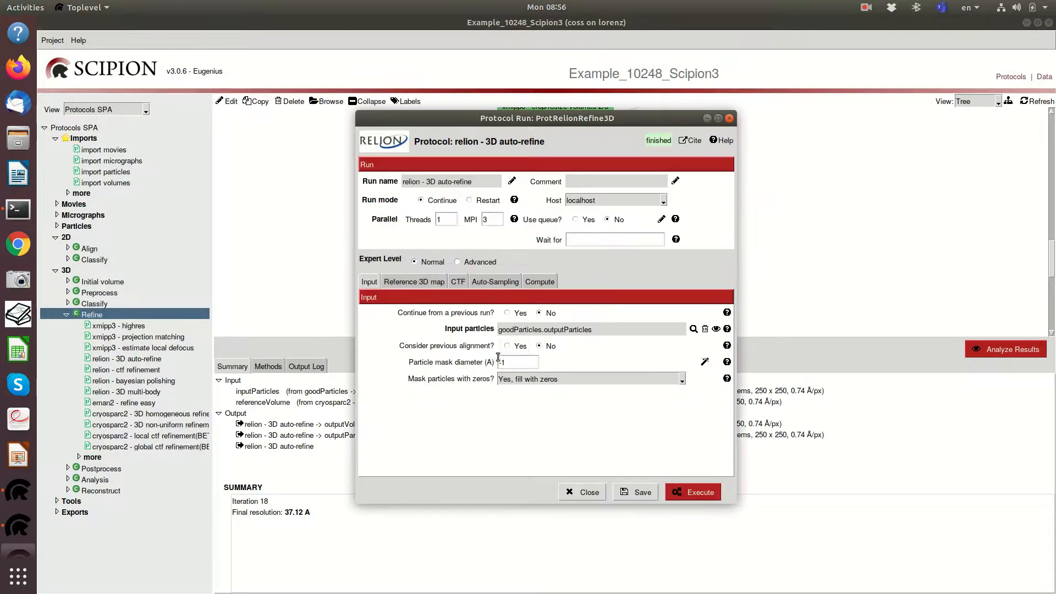
pyautogui.click(419, 282)
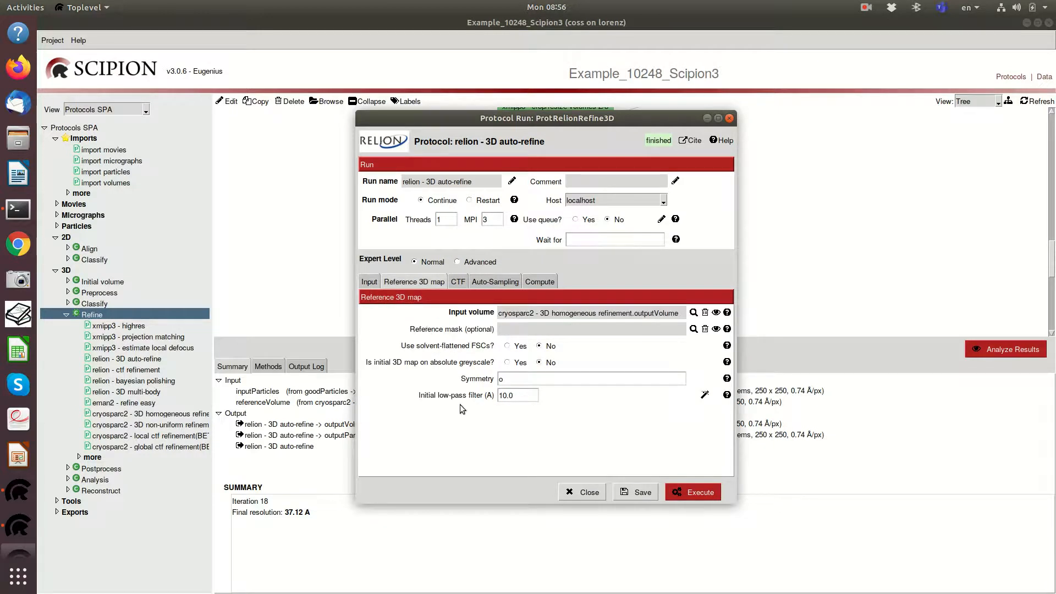
pyautogui.click(520, 378)
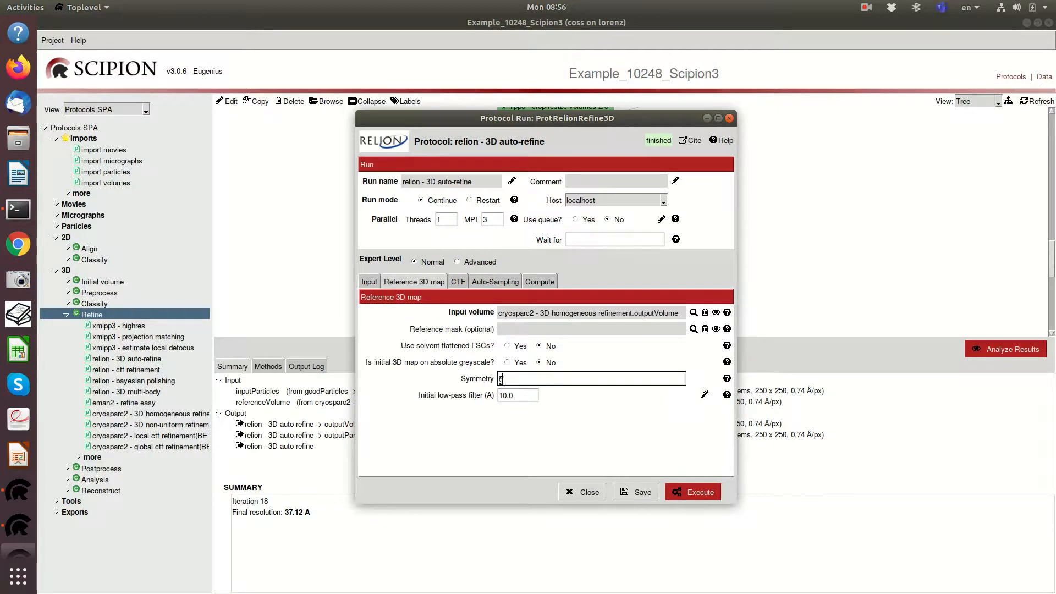
pyautogui.doubleClick(524, 396)
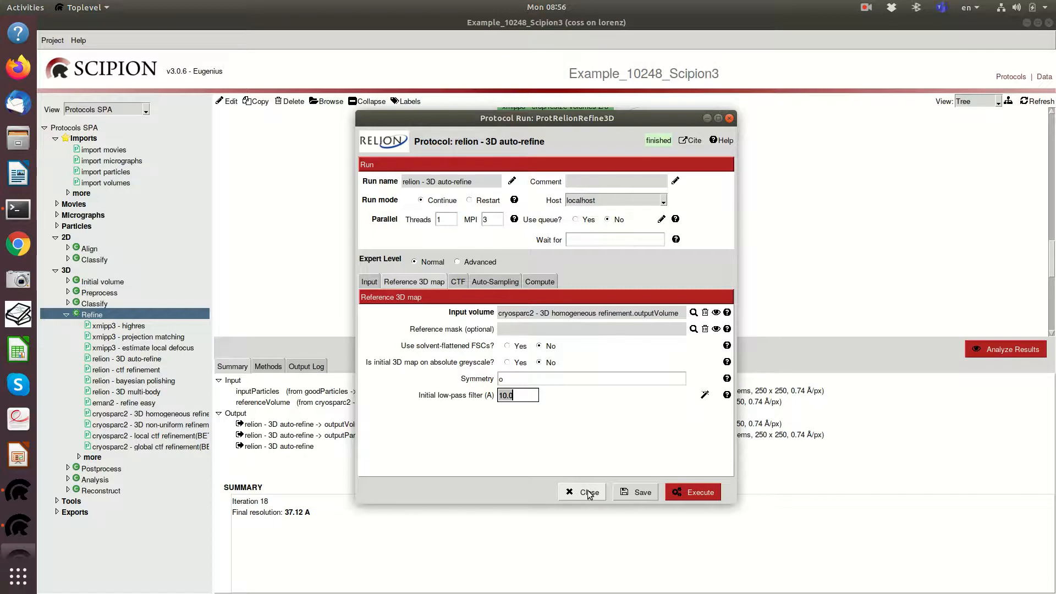
# Review the auto-sampling choices for the initial angular sampling and the local search of the relion - 3D auto-refine run, leaving them unchanged
pyautogui.click(492, 283)
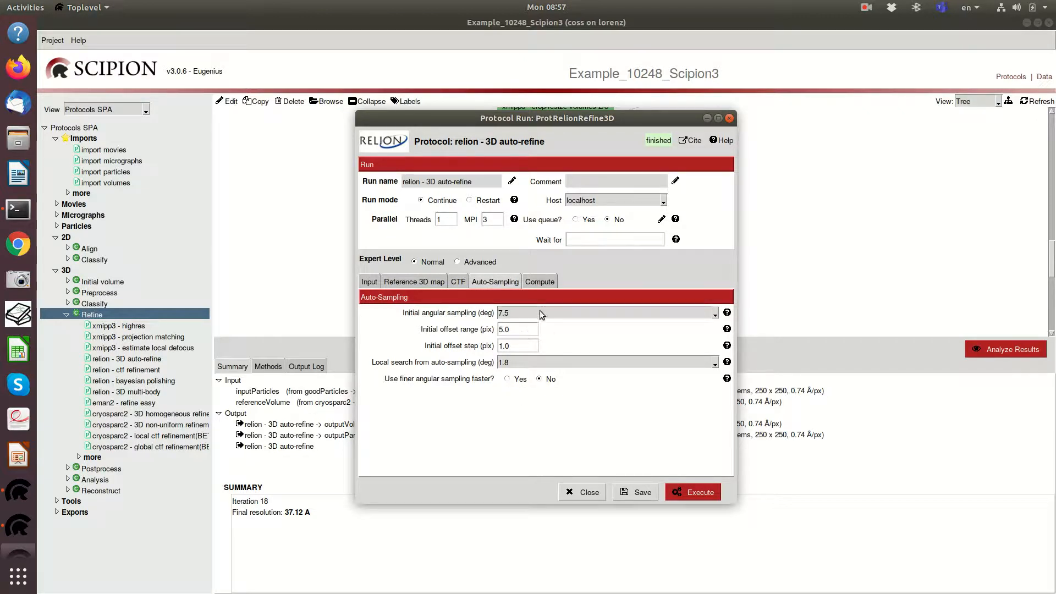
pyautogui.click(714, 317)
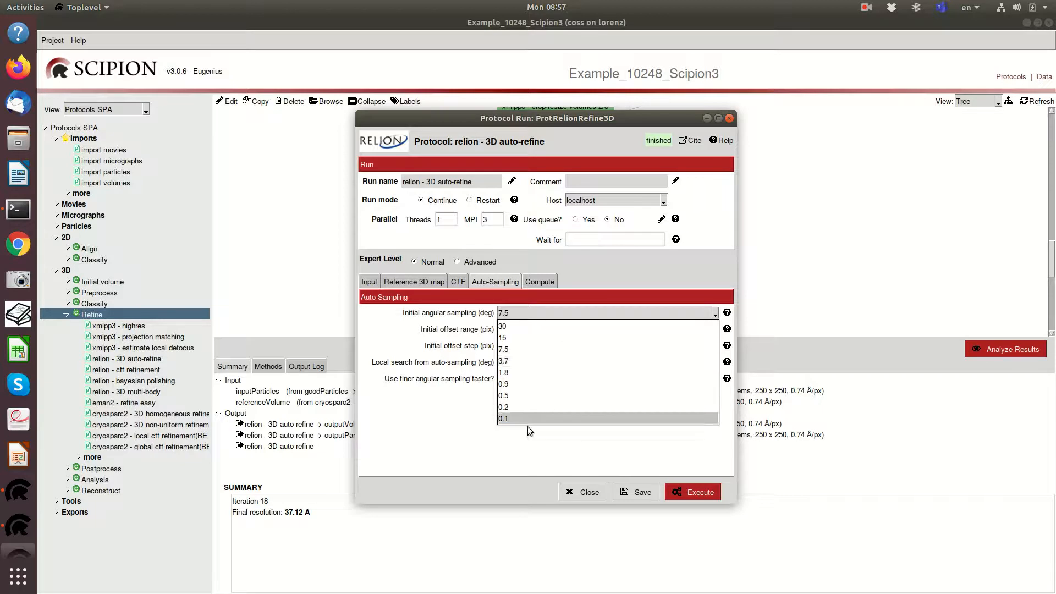
pyautogui.click(455, 421)
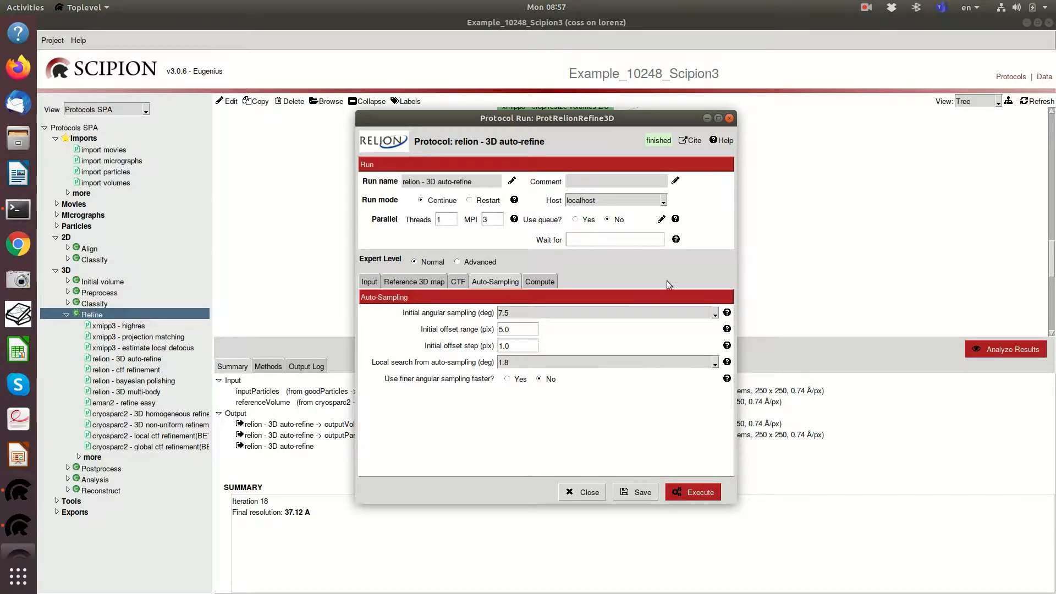
pyautogui.click(675, 309)
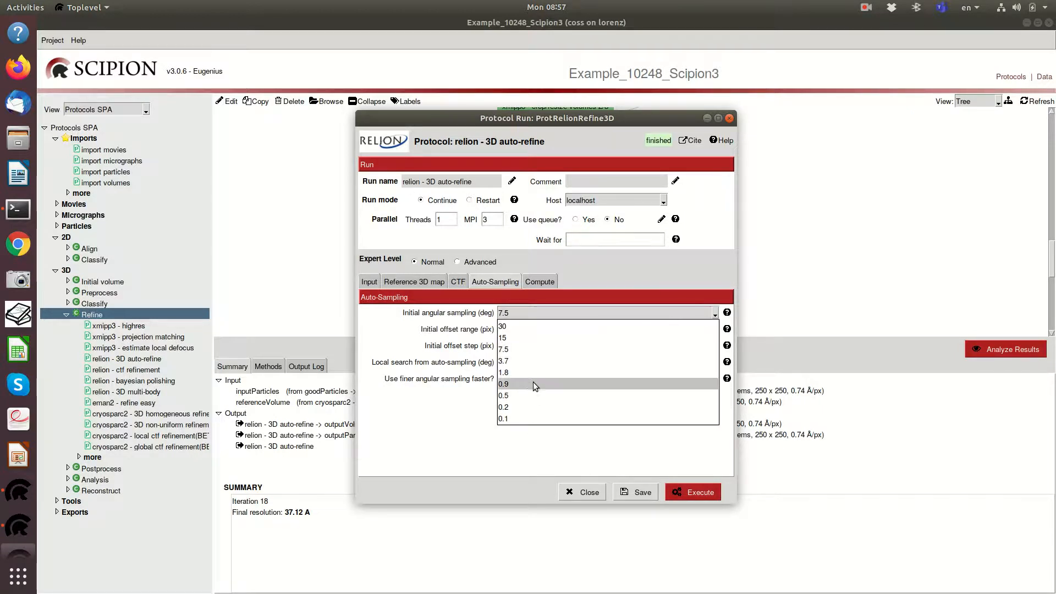
pyautogui.click(433, 386)
pyautogui.click(694, 363)
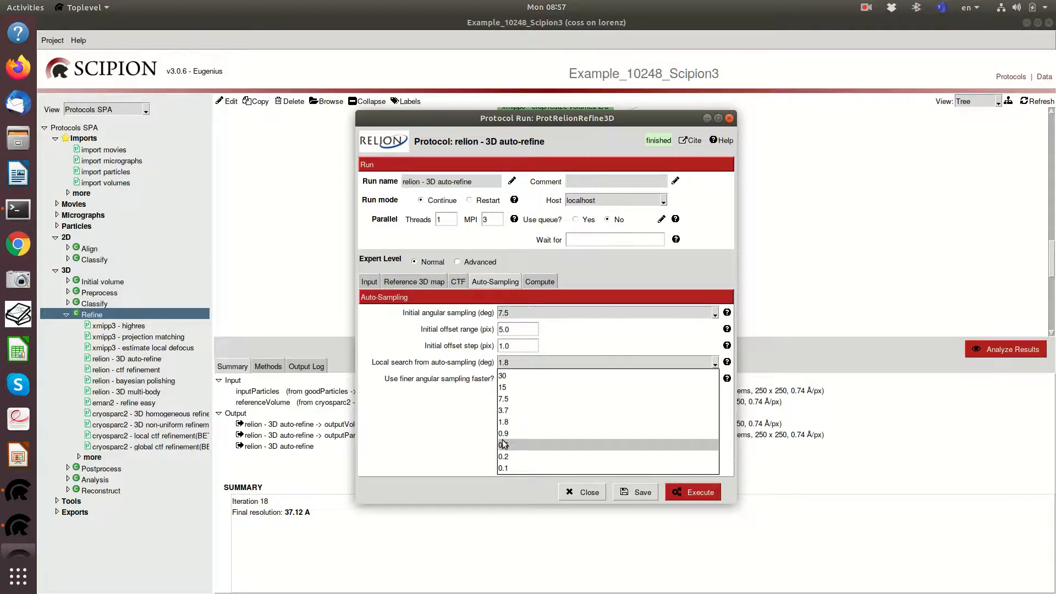
pyautogui.click(465, 427)
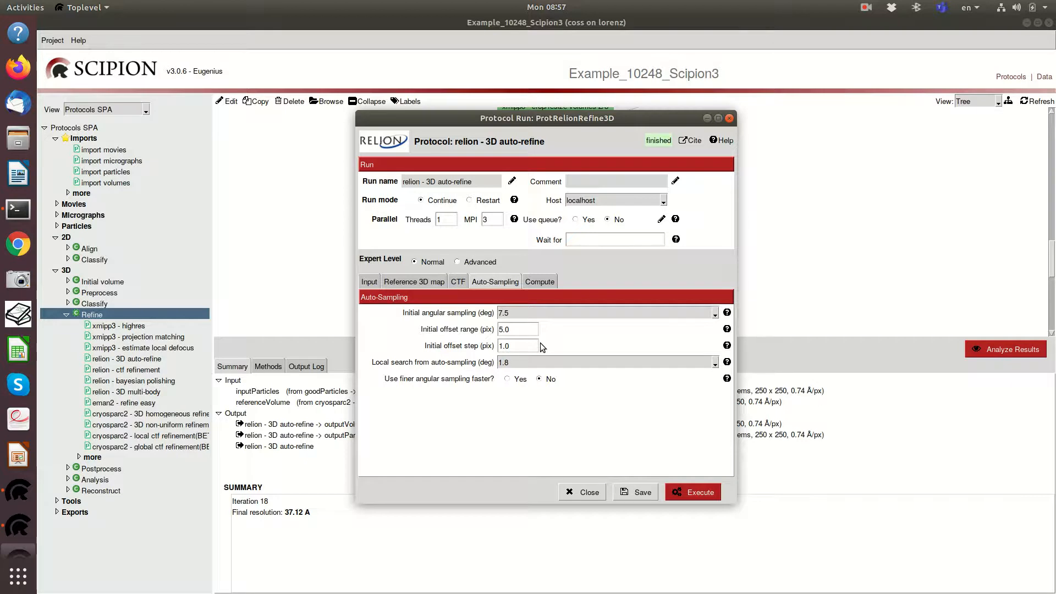
# Check the initial offset range and offset step of the auto-refine run, and close the form unchanged
pyautogui.click(501, 329)
pyautogui.press('Tab')
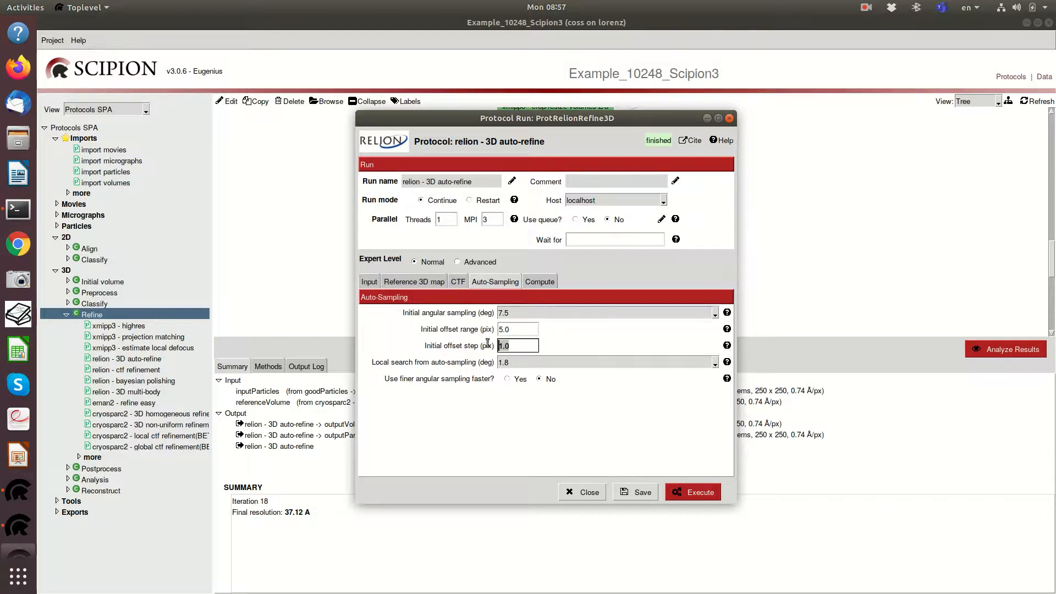
pyautogui.hotkey('shift', 'Tab')
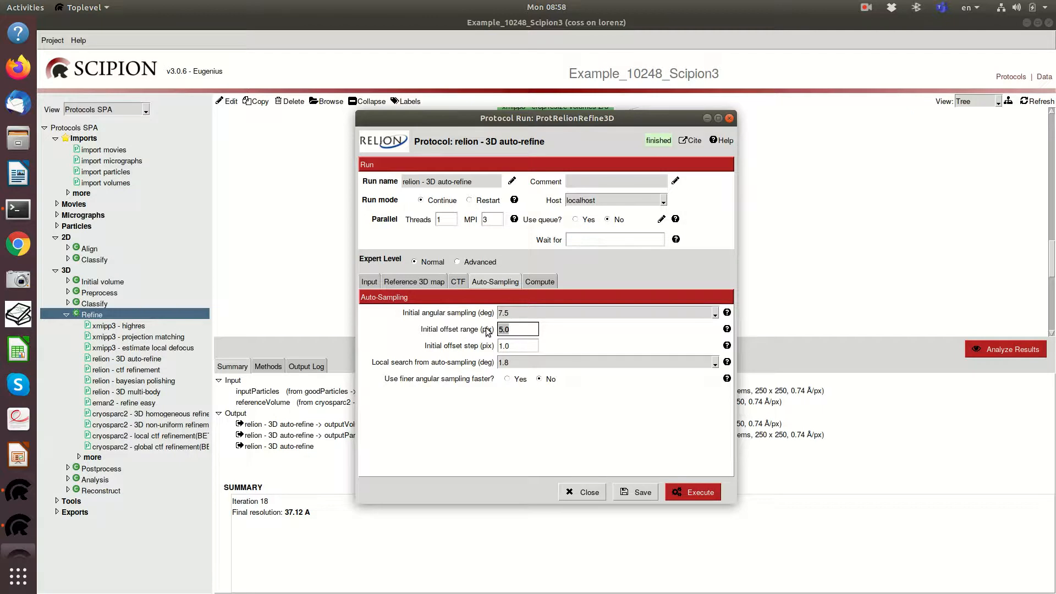
pyautogui.click(589, 497)
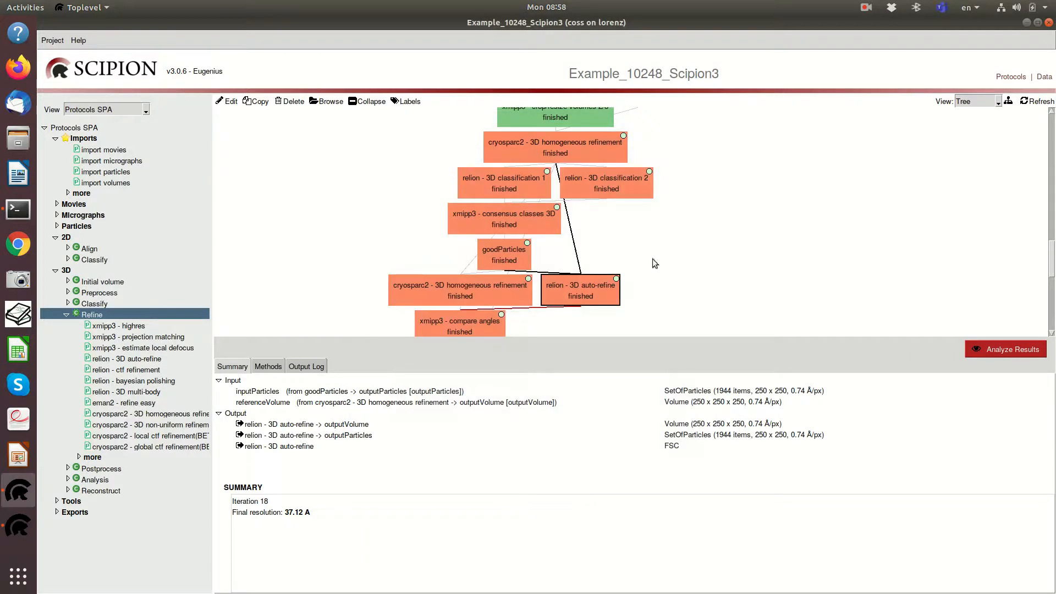
# View the FSC output of the relion - 3D auto-refine run and the FSC resolution plot from its results viewer, closing both plots
pyautogui.scroll(-3, 723, 238)
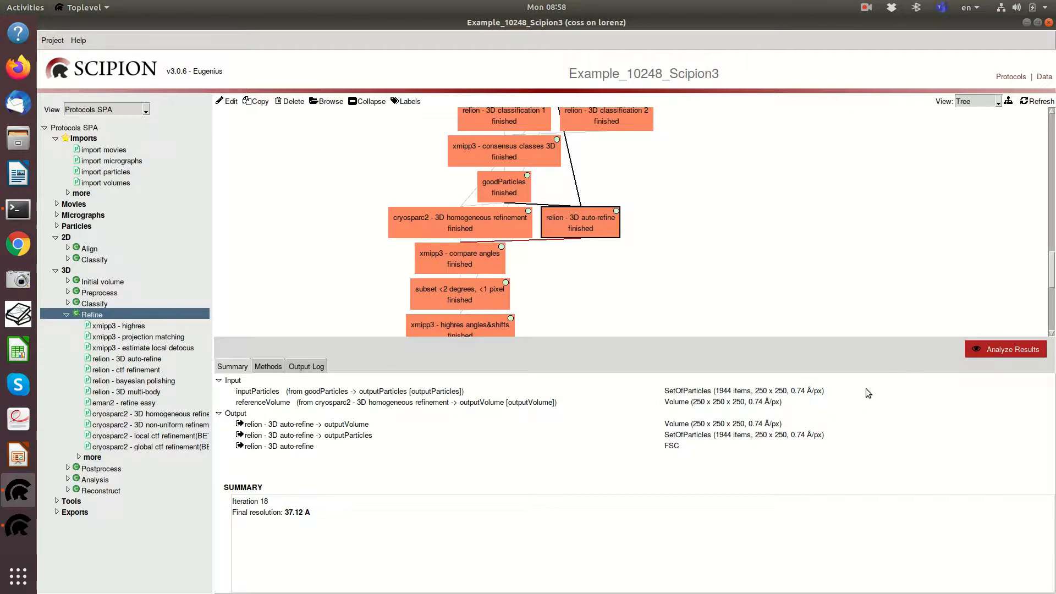
pyautogui.doubleClick(671, 446)
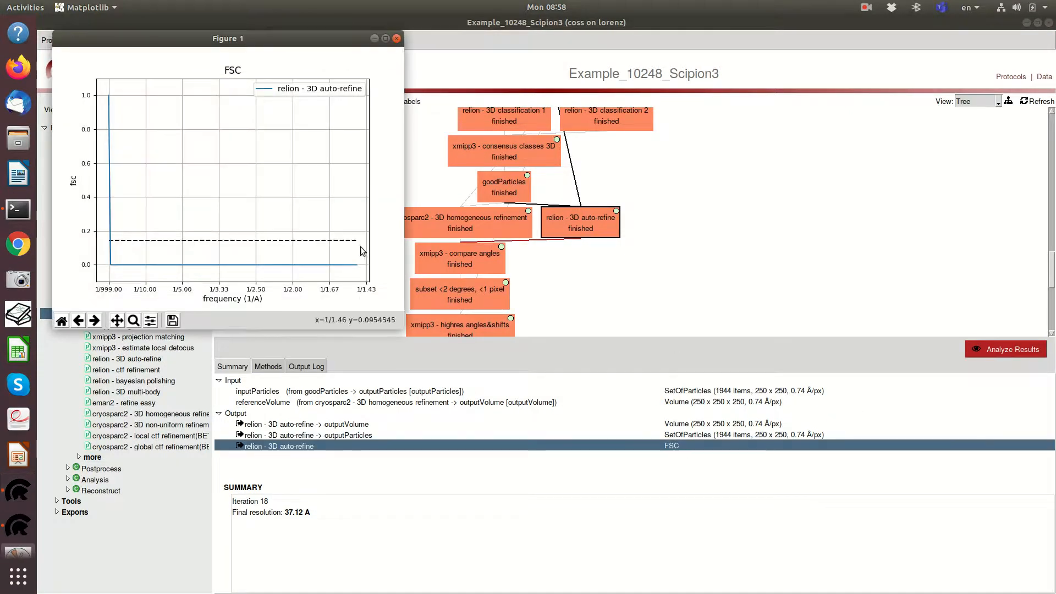
pyautogui.click(397, 39)
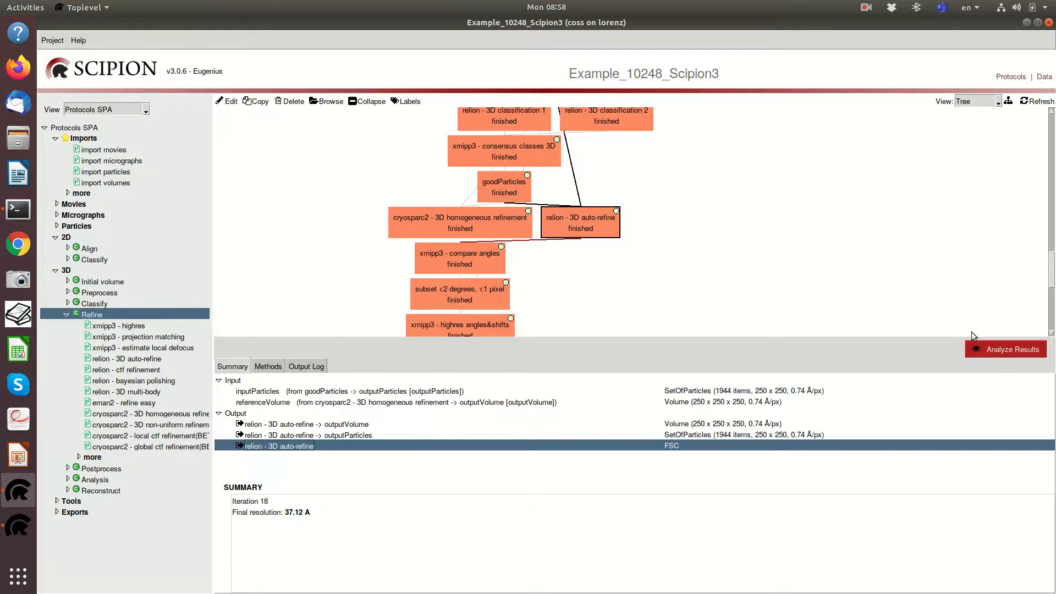
pyautogui.click(963, 352)
pyautogui.click(691, 433)
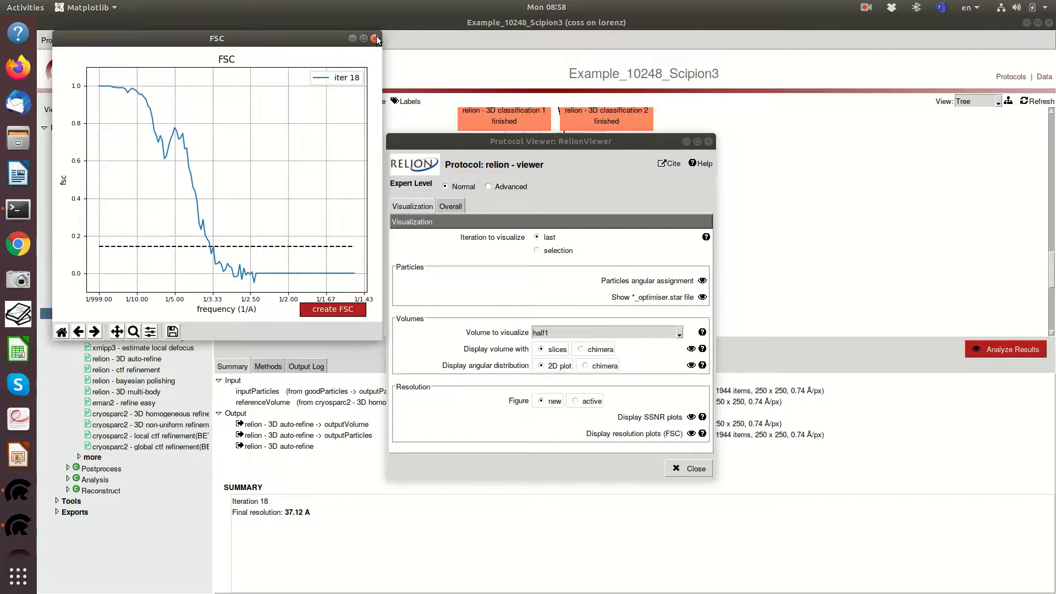
pyautogui.click(376, 38)
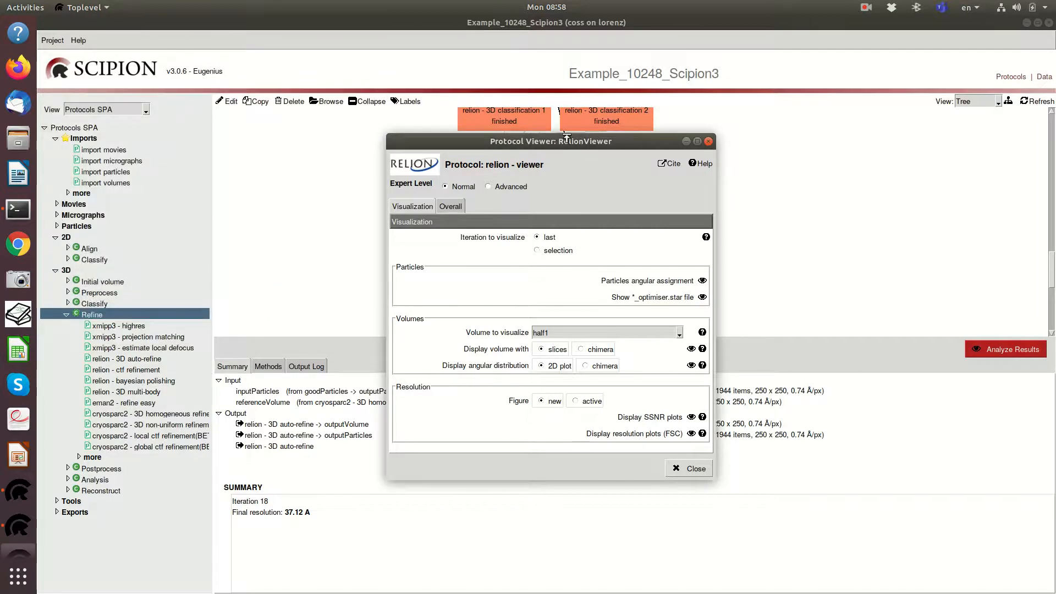
# Display the final volume of the auto-refine run as slices from the Relion viewer, look through them, and close the volume window
pyautogui.moveTo(588, 142); pyautogui.dragTo(317, 145)
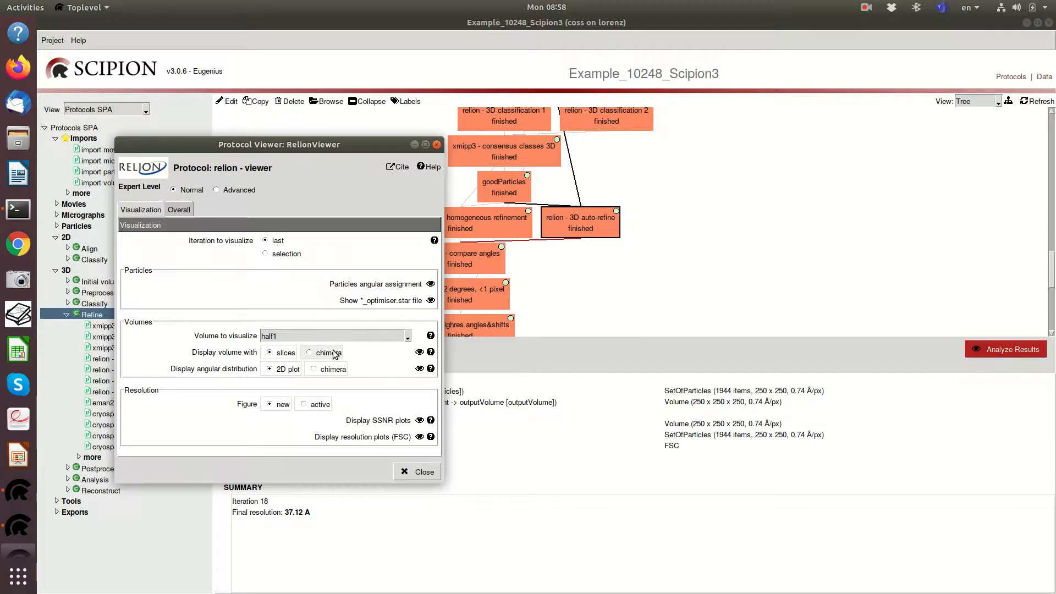
pyautogui.click(345, 336)
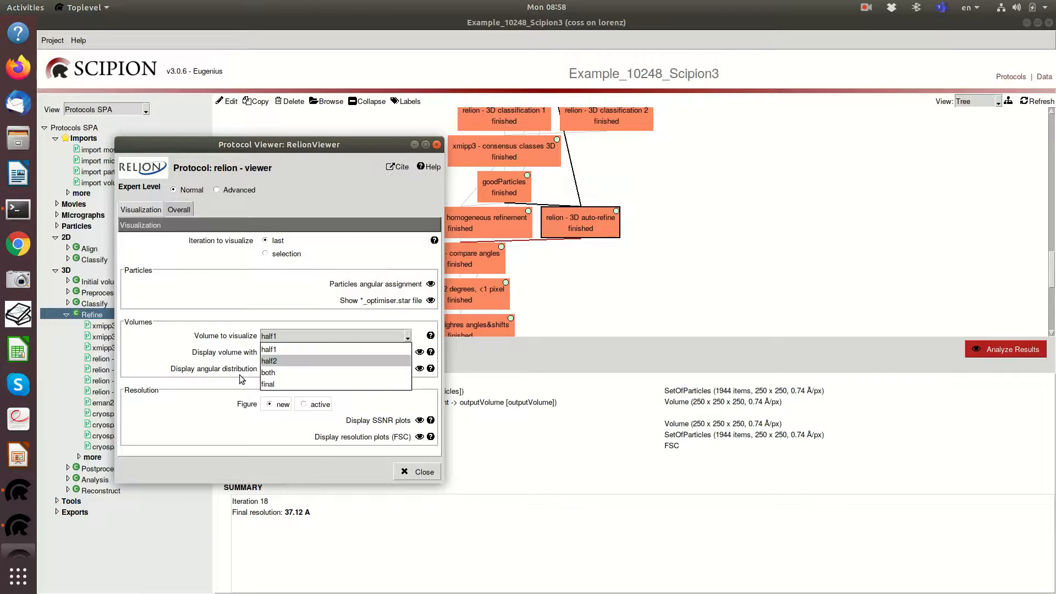
pyautogui.click(277, 384)
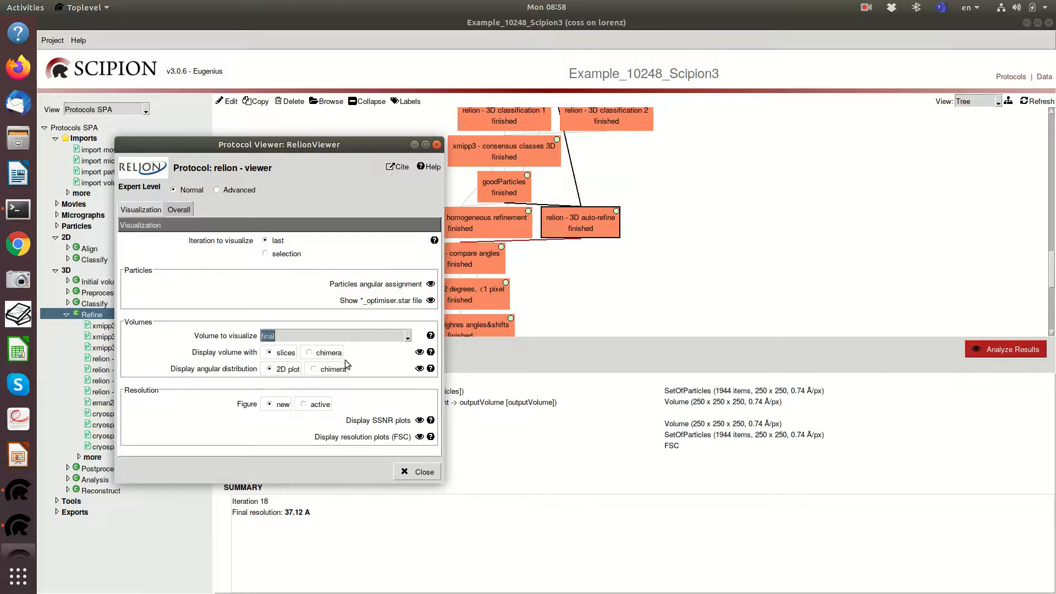
pyautogui.click(419, 352)
pyautogui.scroll(-20, 569, 311)
pyautogui.scroll(-12, 544, 305)
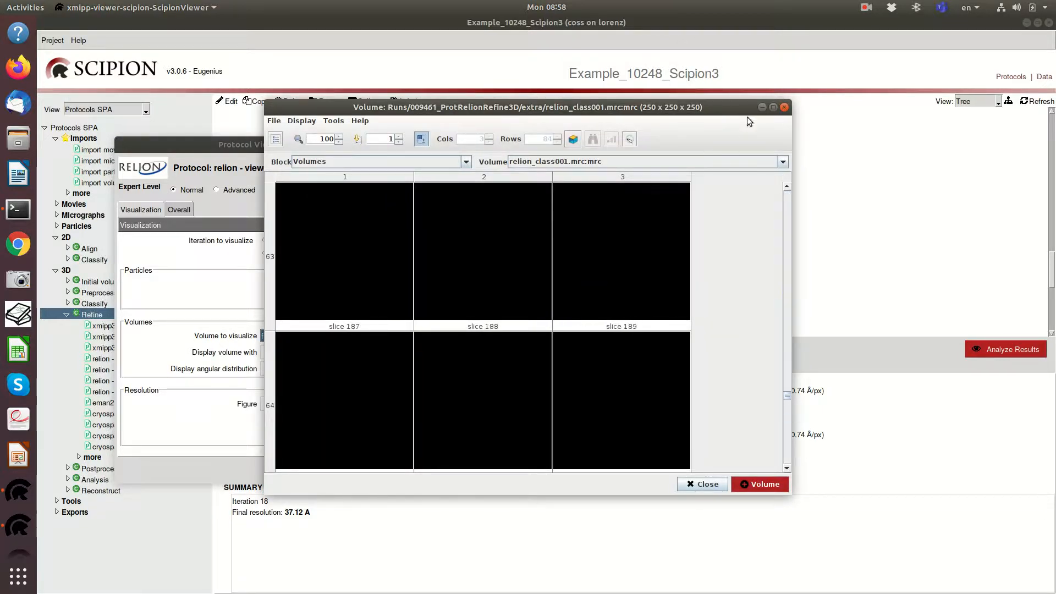
pyautogui.click(784, 106)
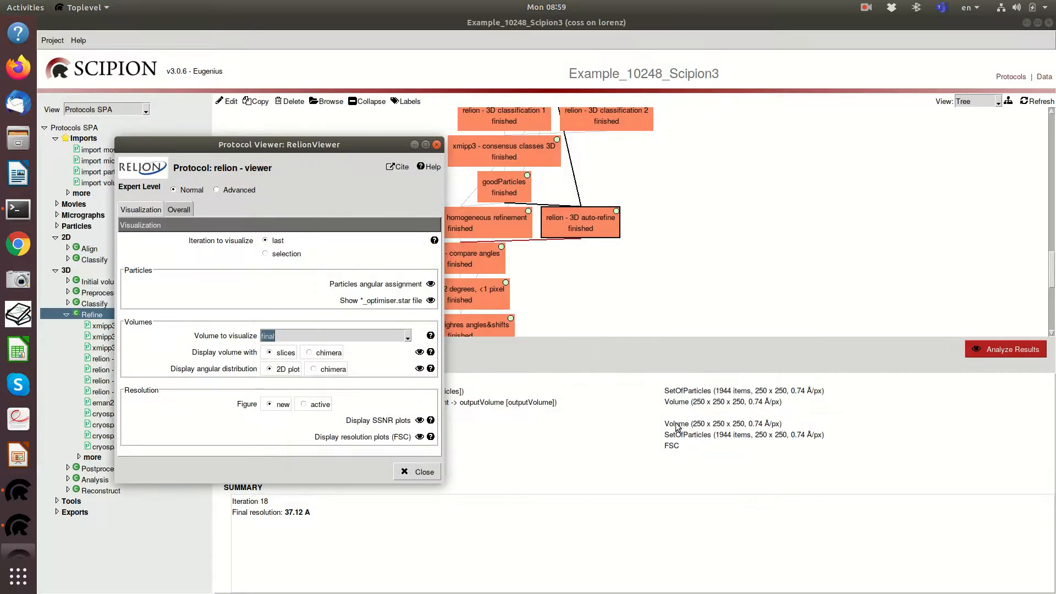
# Open the output volume of the relion - 3D auto-refine run from its summary, examine its slices, and close the volume window
pyautogui.doubleClick(692, 423)
pyautogui.scroll(-5, 579, 338)
pyautogui.scroll(1, 577, 339)
pyautogui.click(779, 108)
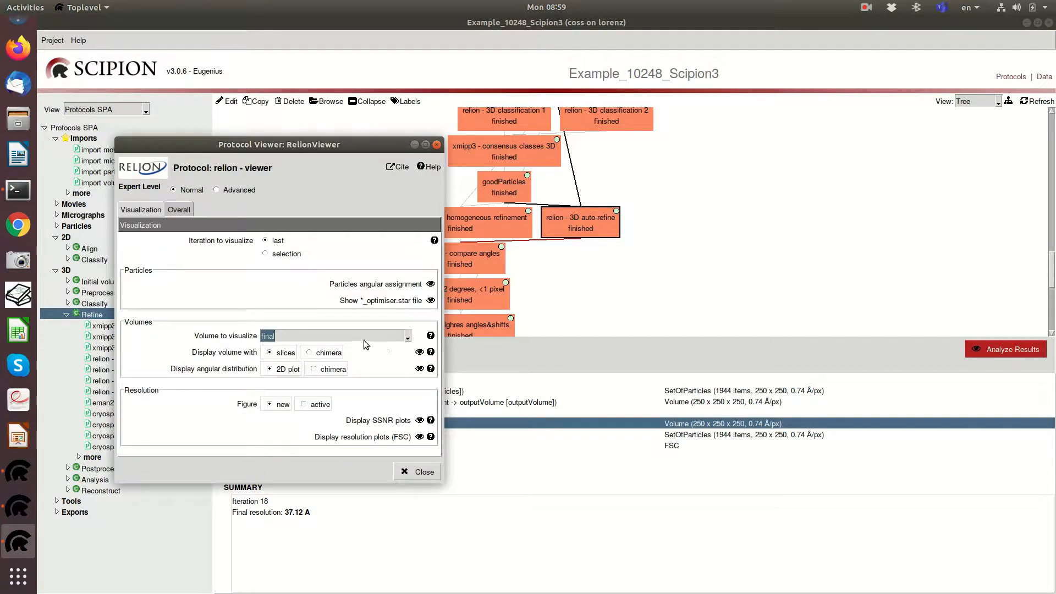
# Display the half1 volume of the auto-refine run as slices, examine them, and close the Relion viewer while keeping the volume open
pyautogui.click(374, 337)
pyautogui.click(292, 351)
pyautogui.click(418, 352)
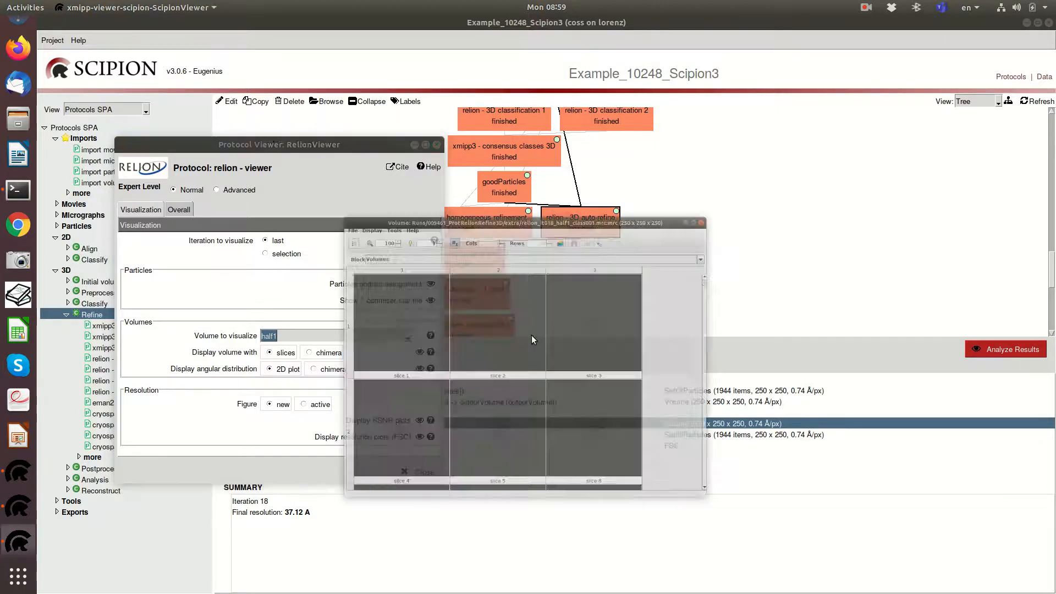
pyautogui.scroll(-6, 585, 321)
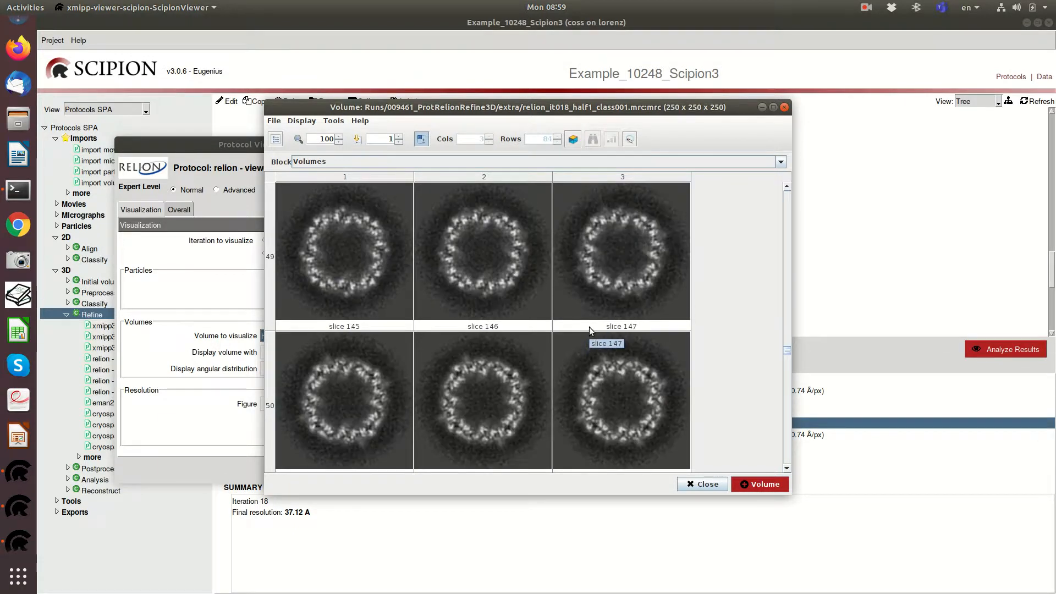
pyautogui.scroll(-4, 561, 352)
pyautogui.scroll(1, 549, 389)
pyautogui.click(260, 181)
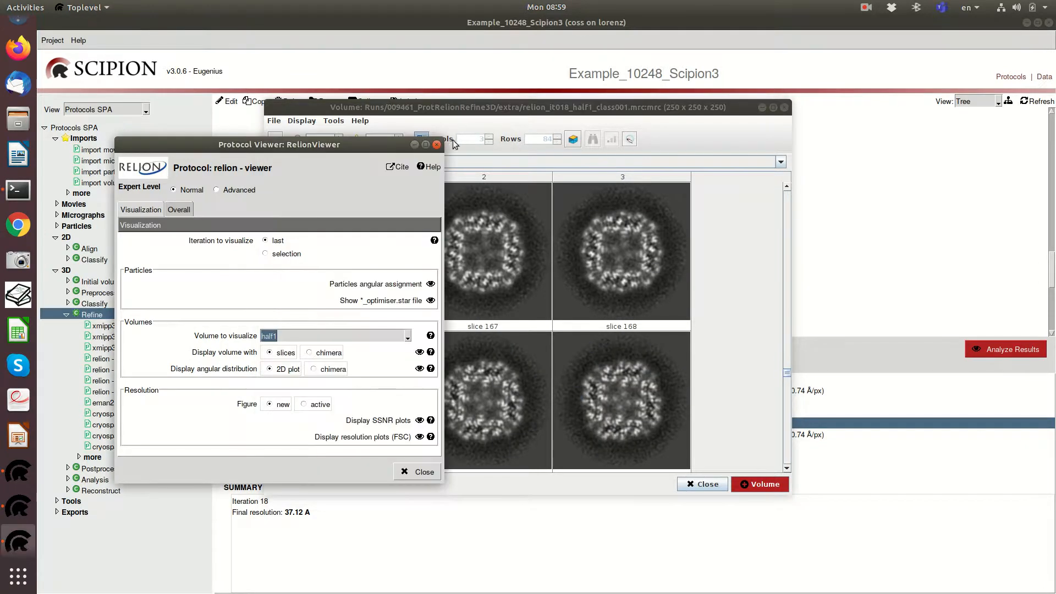
pyautogui.click(436, 145)
# Open the output volume of the cryosparc2 - 3D homogeneous refinement run beside the Relion half1 volume and look through its slices
pyautogui.moveTo(500, 109); pyautogui.dragTo(760, 132)
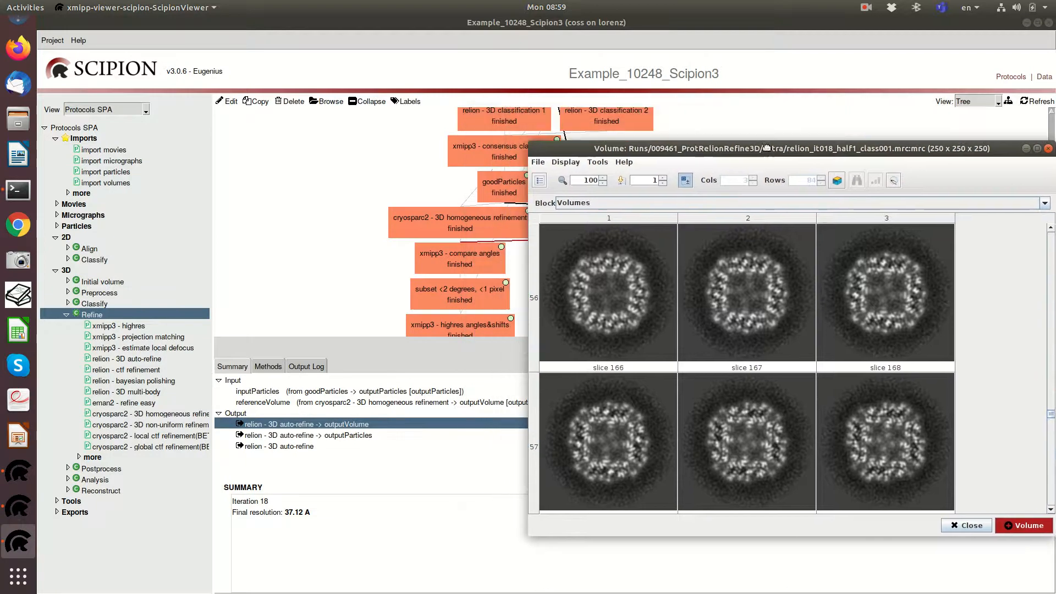
pyautogui.click(424, 217)
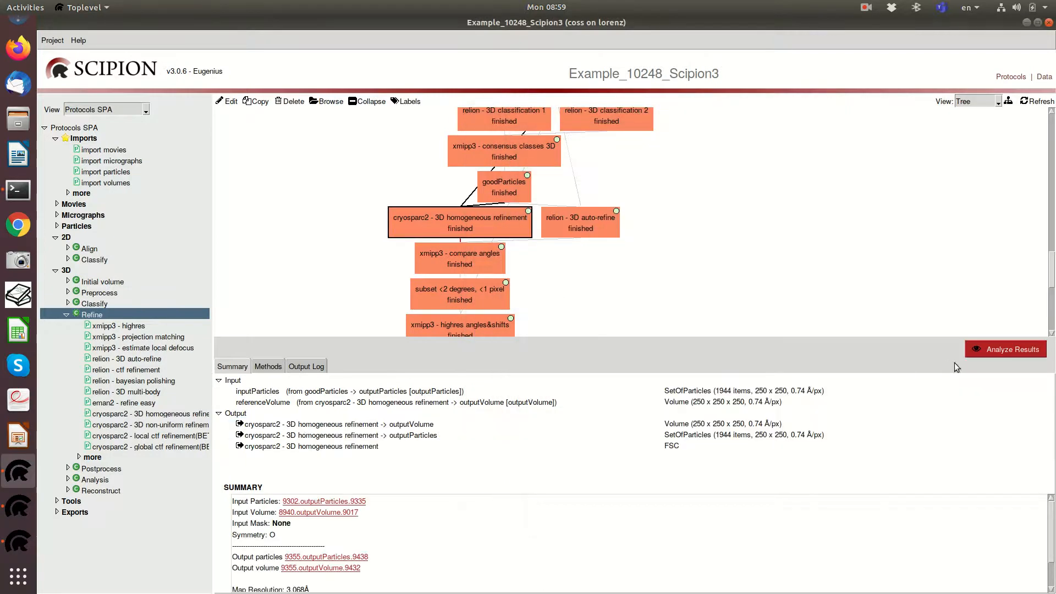
pyautogui.doubleClick(708, 424)
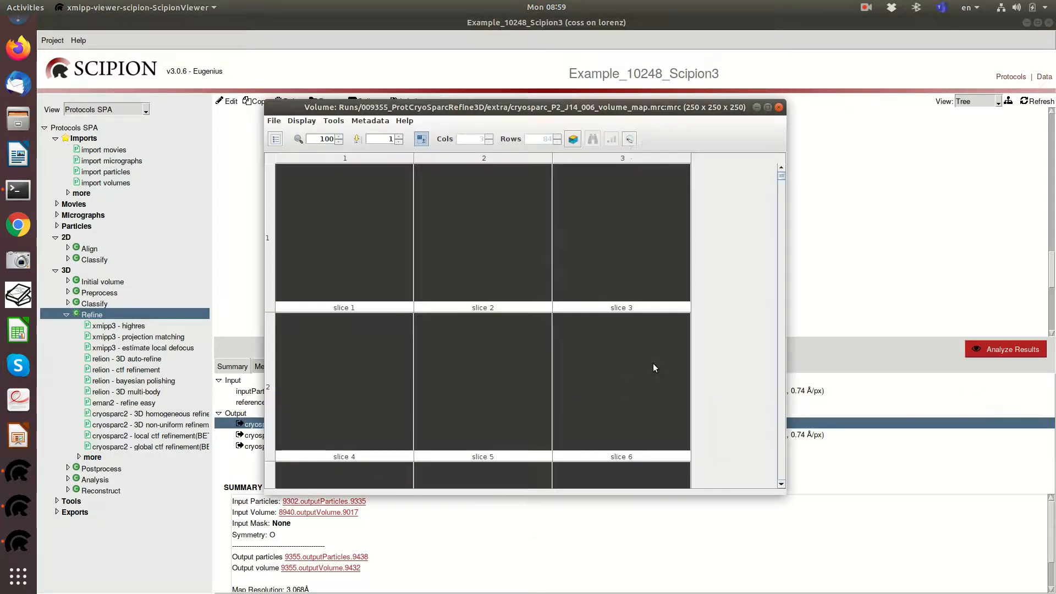
pyautogui.moveTo(633, 108); pyautogui.dragTo(462, 124)
pyautogui.scroll(-10, 447, 324)
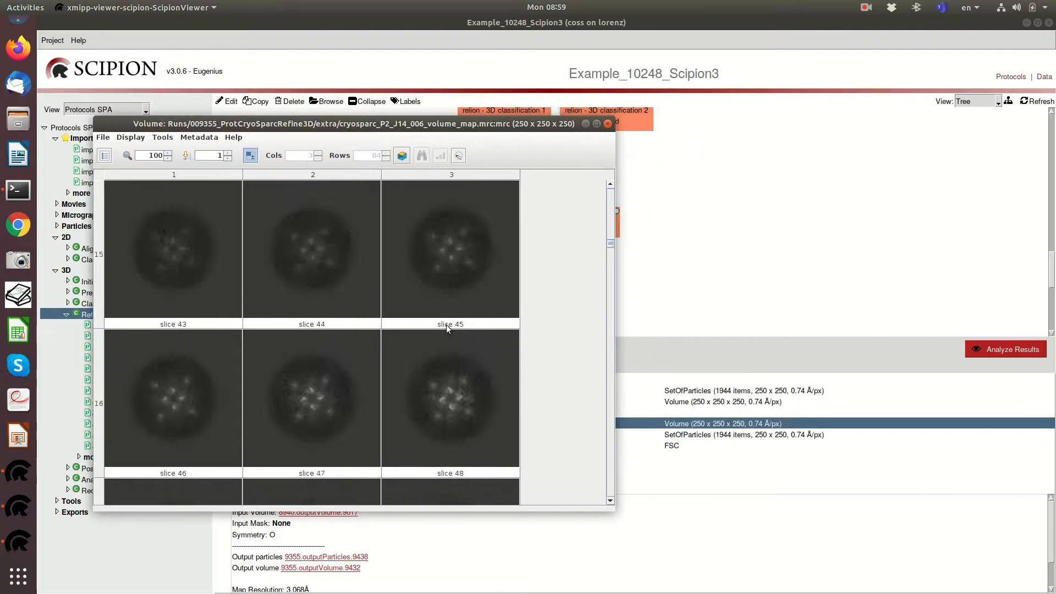
pyautogui.scroll(-13, 446, 327)
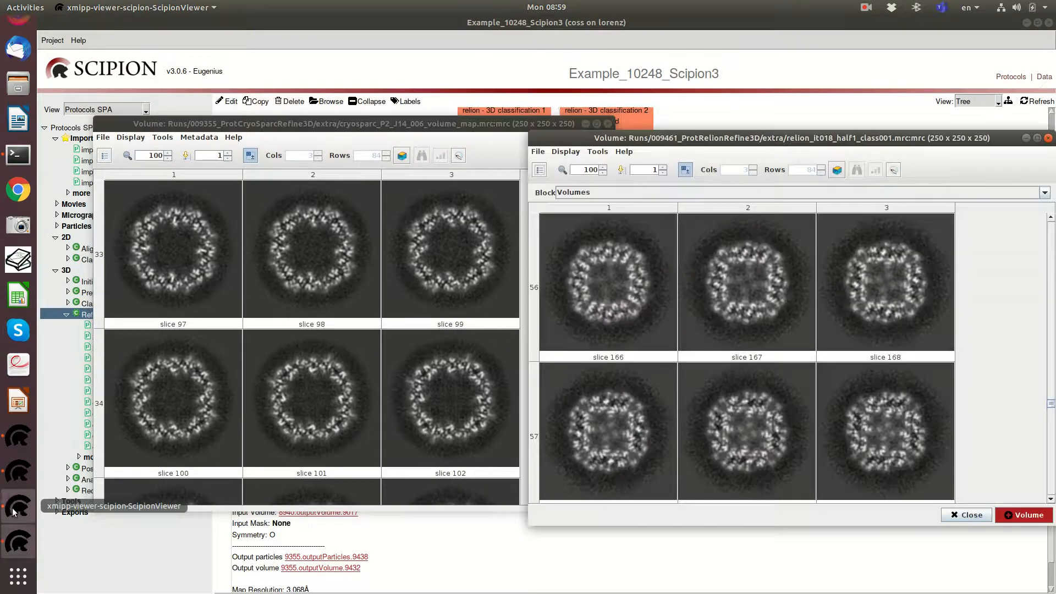
# Bring the Relion half1 volume alongside the cryoSPARC volume and show its slices from 97 for comparison
pyautogui.moveTo(782, 138); pyautogui.dragTo(769, 113)
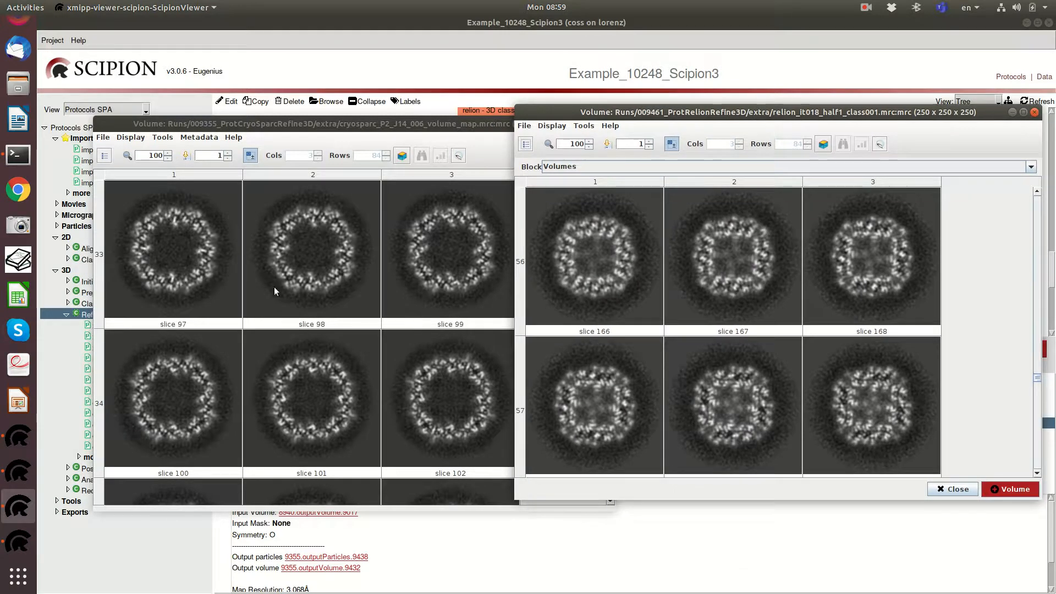
pyautogui.scroll(6, 668, 329)
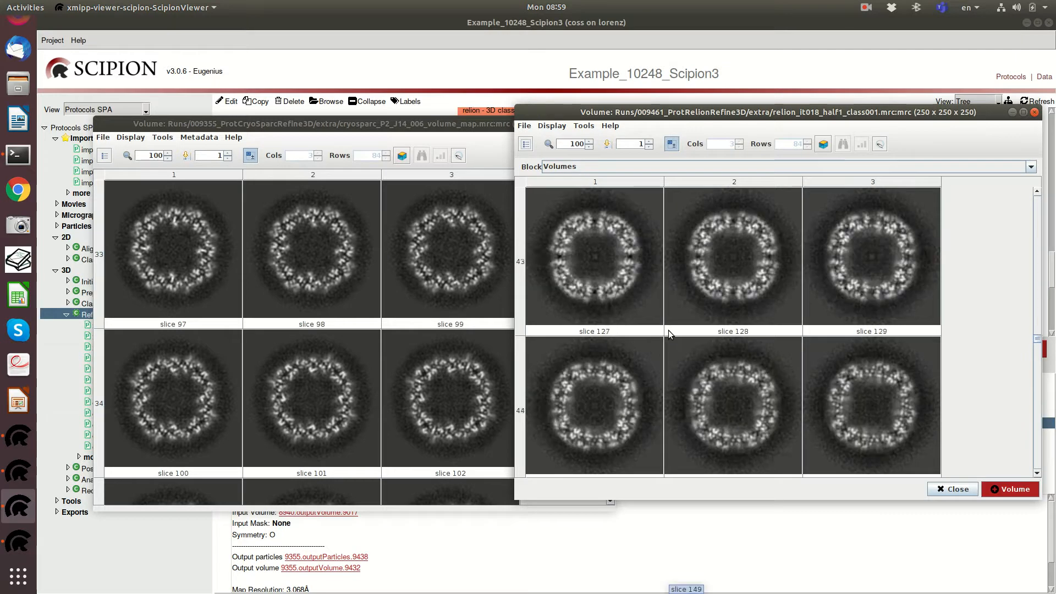
pyautogui.scroll(5, 668, 330)
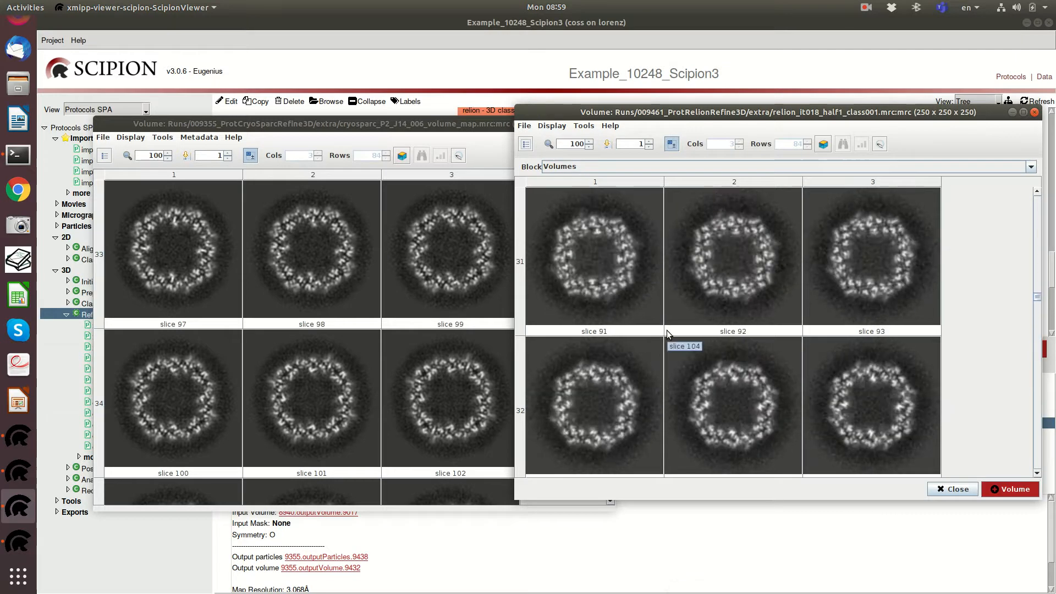
pyautogui.scroll(-1, 665, 331)
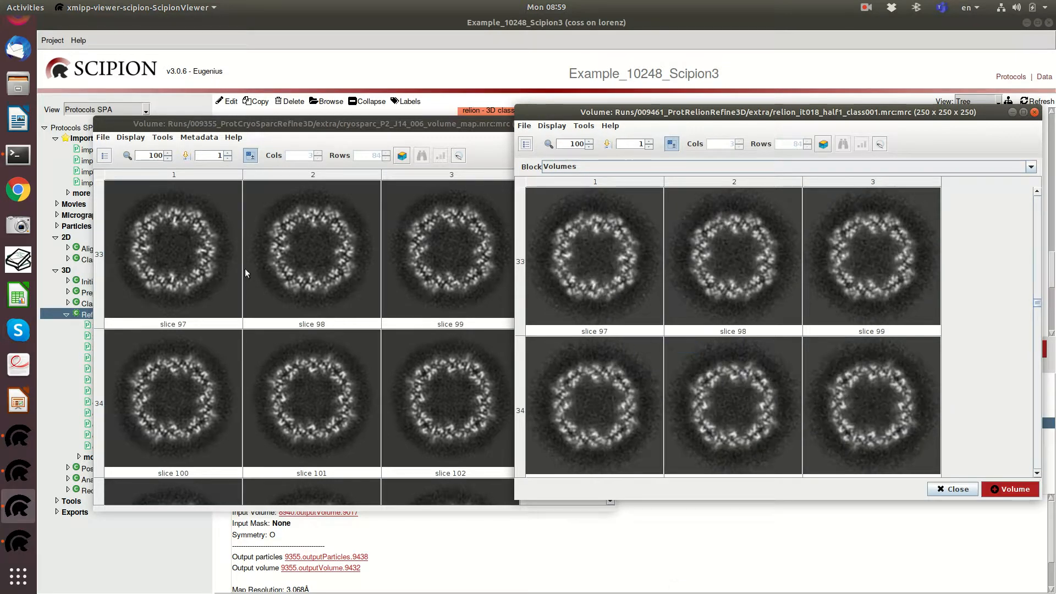
# Open slice 97 of both the cryoSPARC and Relion half1 volumes and compare them side by side at 200%
pyautogui.click(151, 256)
pyautogui.doubleClick(152, 255)
pyautogui.moveTo(558, 23); pyautogui.dragTo(275, 45)
pyautogui.click(636, 263)
pyautogui.doubleClick(636, 262)
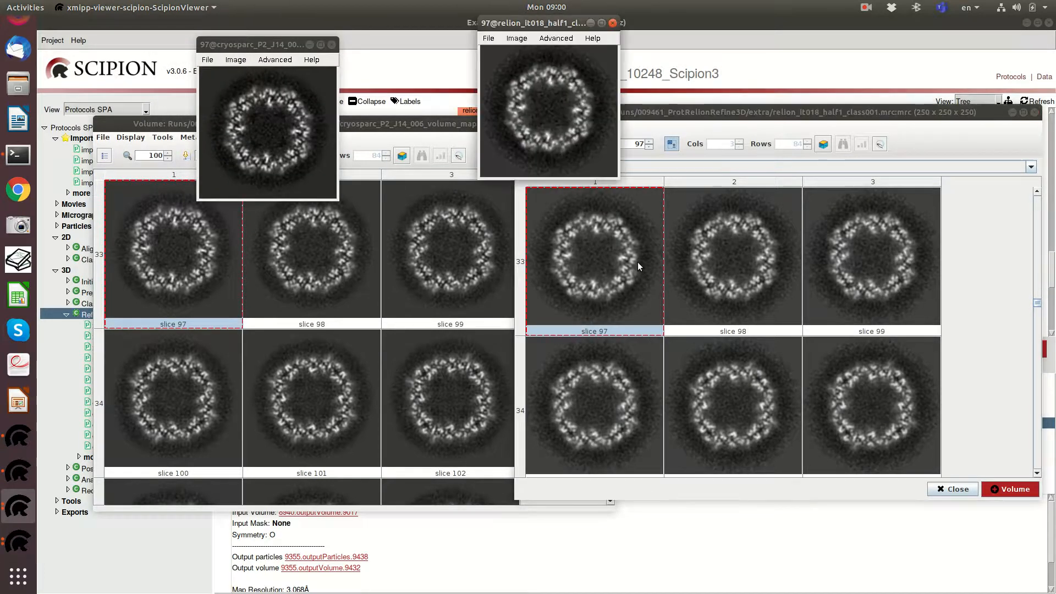
pyautogui.scroll(2, 585, 154)
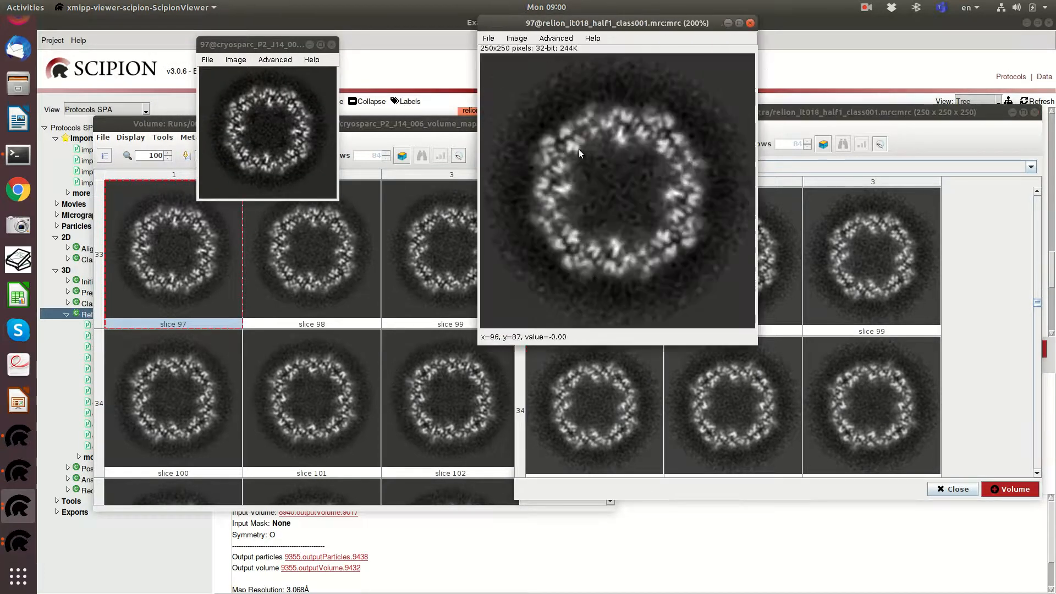
pyautogui.scroll(1, 276, 146)
pyautogui.scroll(1, 276, 144)
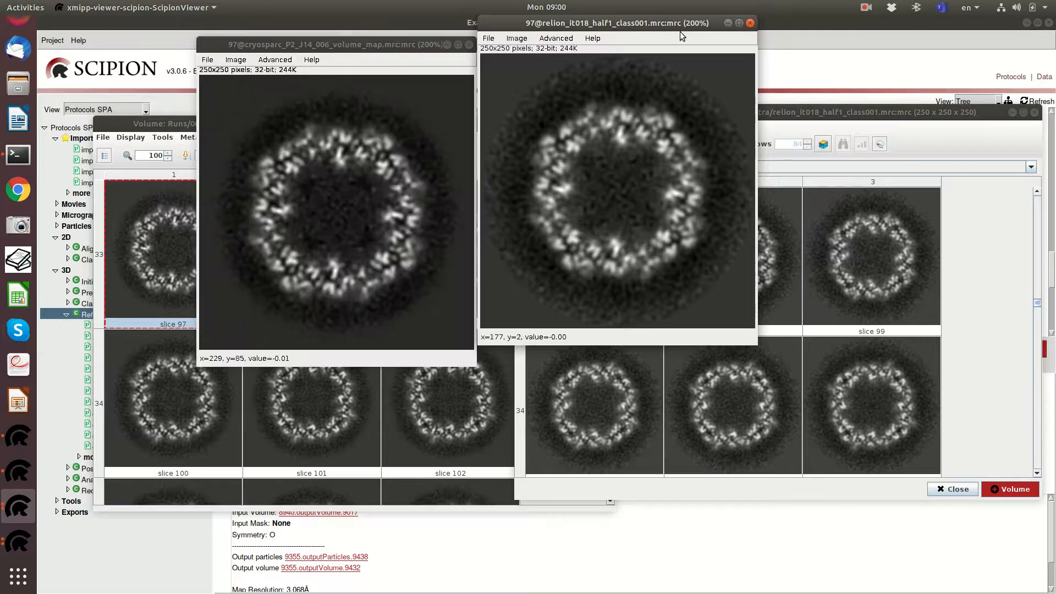
pyautogui.moveTo(626, 22); pyautogui.dragTo(628, 44)
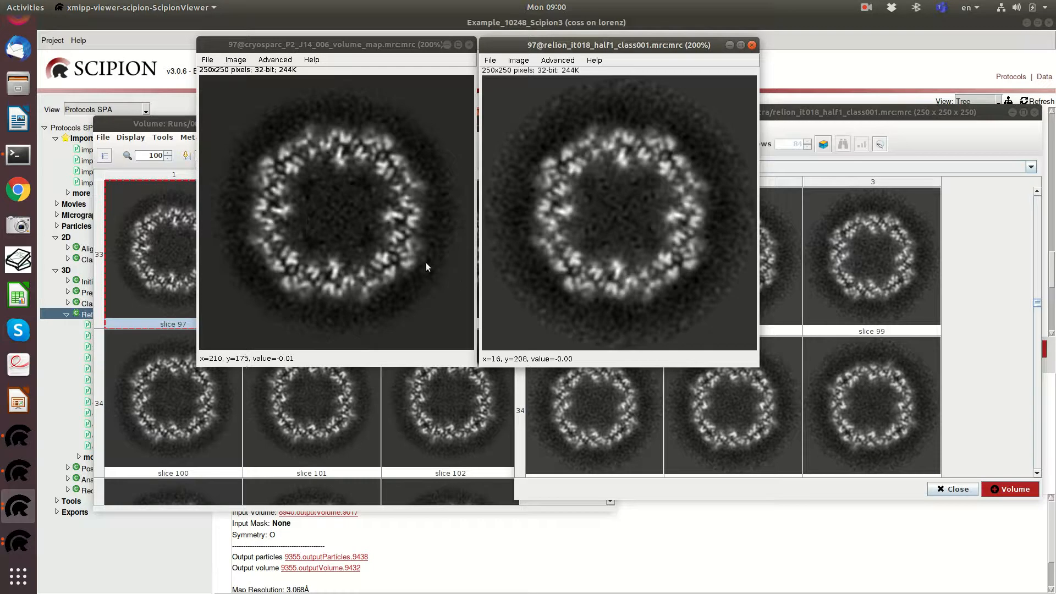
# Close both enlarged slice images and the cryoSPARC and Relion volume windows
pyautogui.click(752, 45)
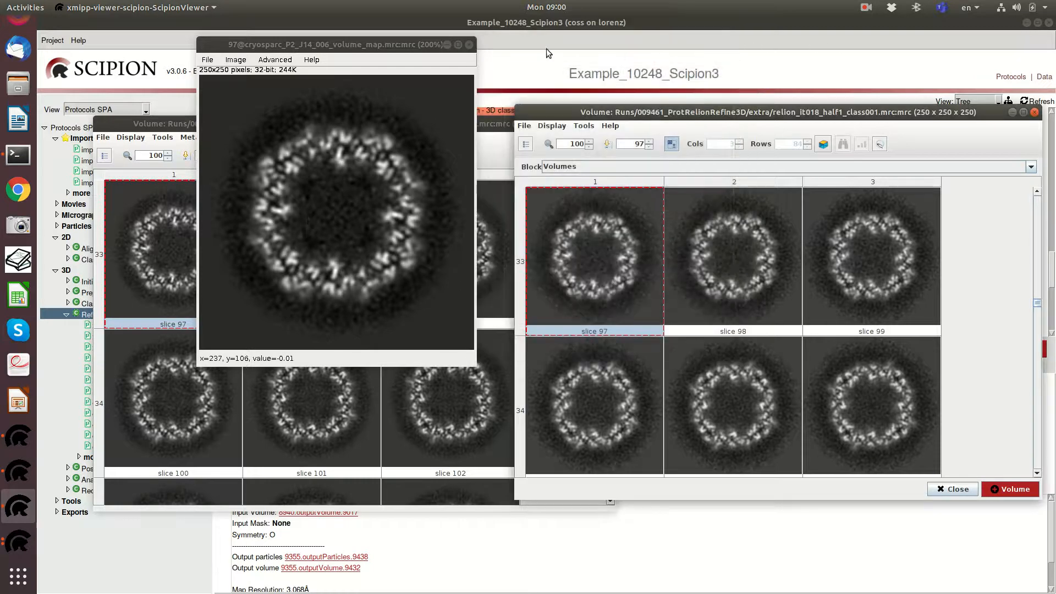
pyautogui.click(469, 45)
pyautogui.click(483, 124)
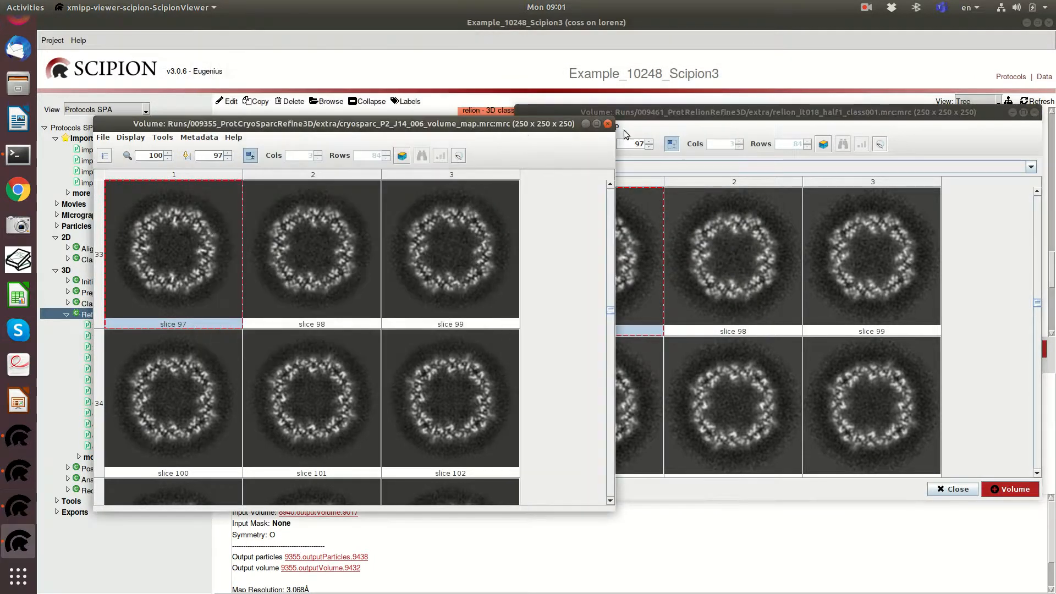
pyautogui.click(607, 125)
pyautogui.click(1034, 113)
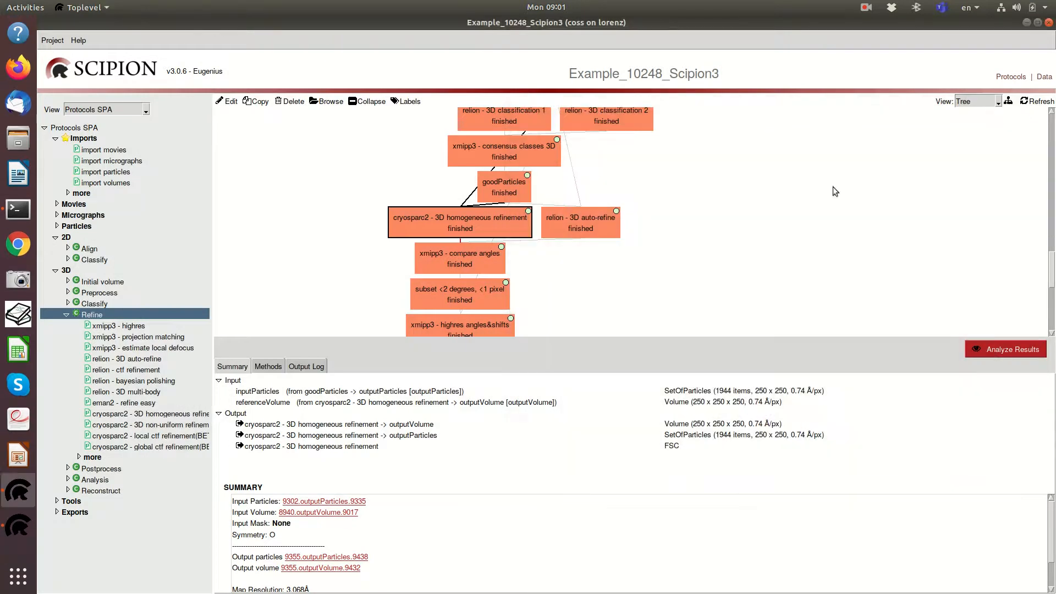
# Select the xmipp3 - compare angles run, search the protocols for "align", point out xmipp3 - align volume and particles, and close the search
pyautogui.click(460, 254)
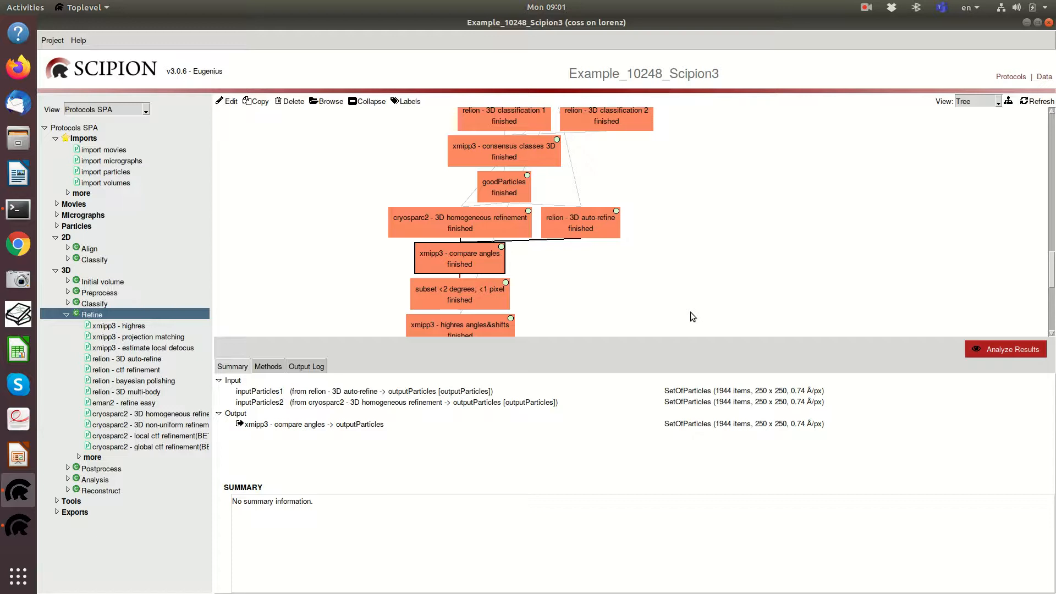
pyautogui.hotkey('ctrl', 'f')
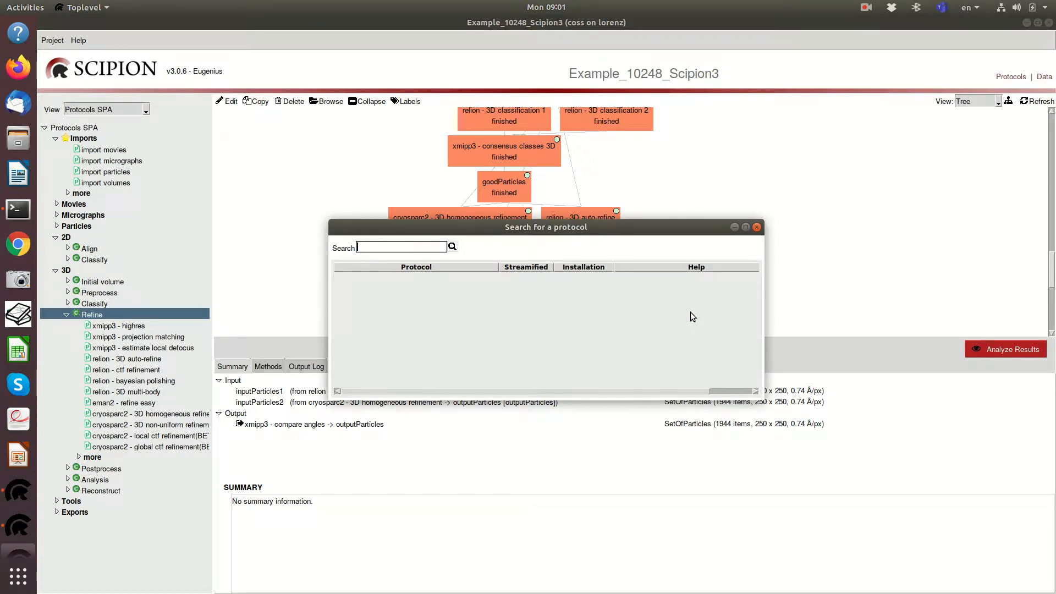
pyautogui.write('align')
pyautogui.press('Return')
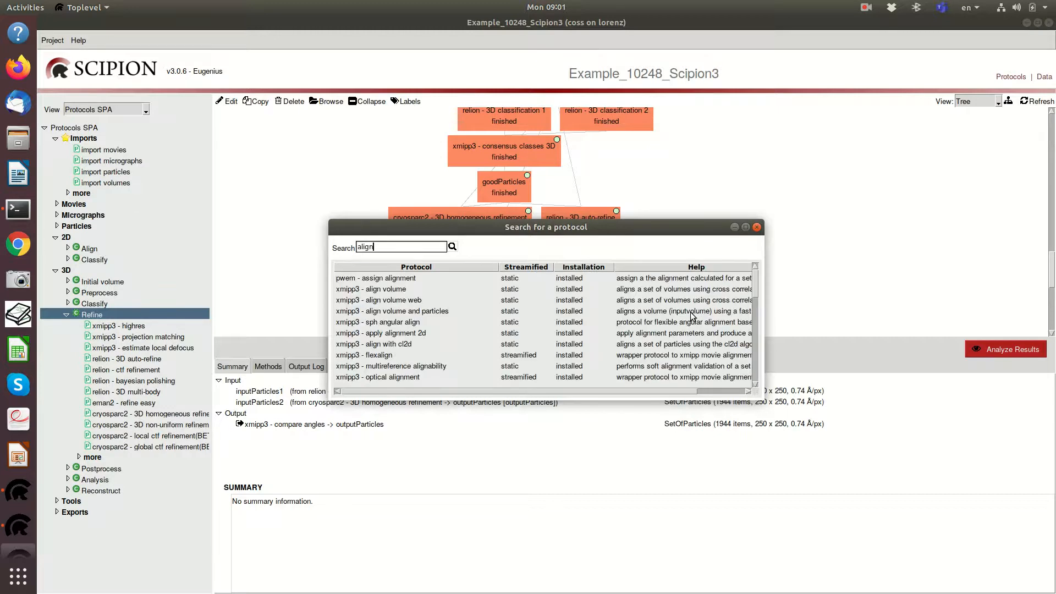
pyautogui.click(405, 312)
pyautogui.moveTo(477, 225); pyautogui.dragTo(705, 310)
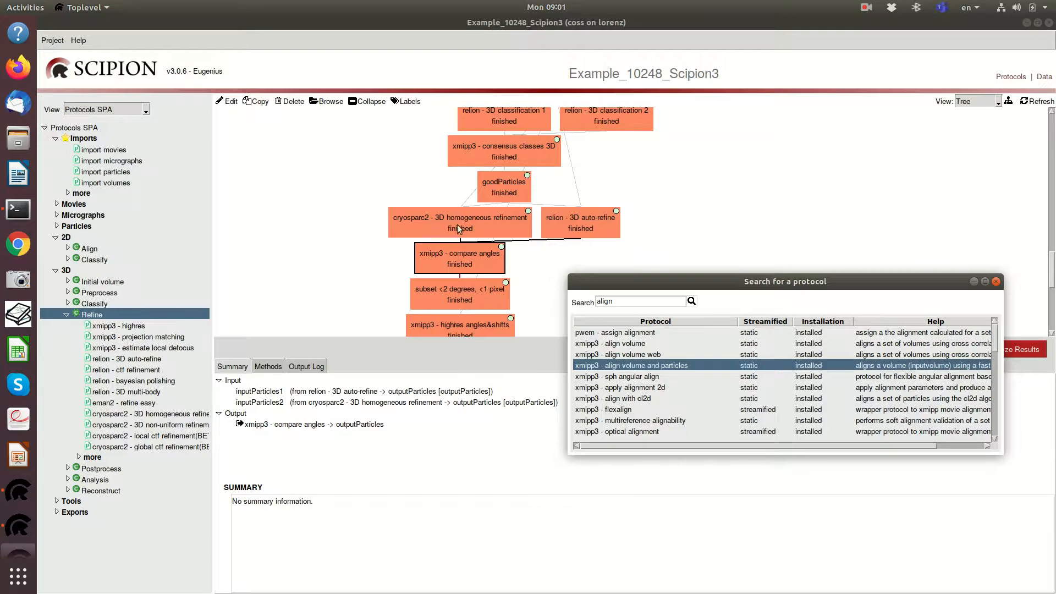
pyautogui.click(996, 281)
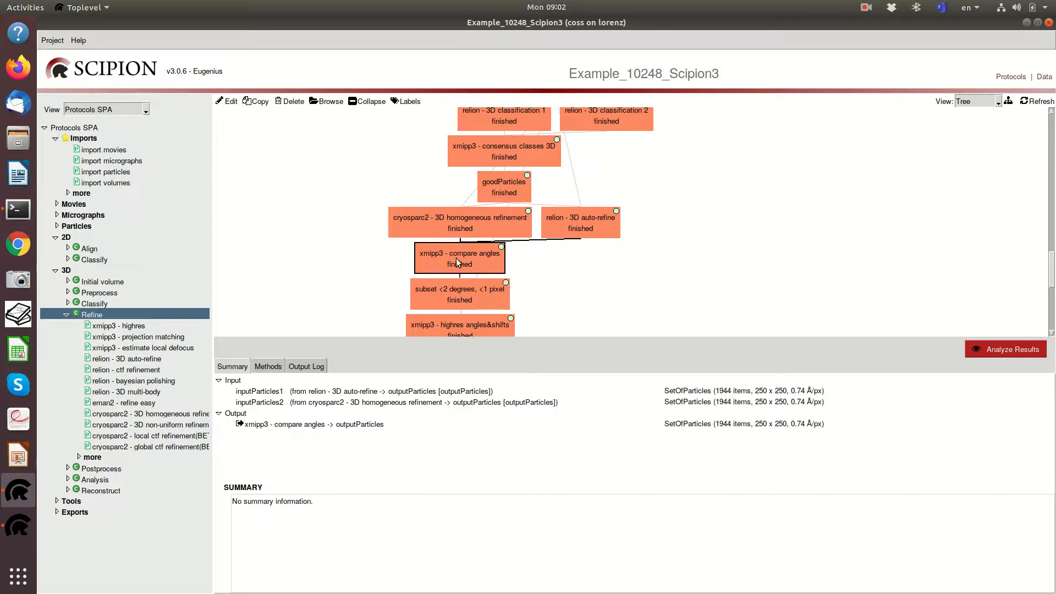
# Review the input parameters of the xmipp3 - compare angles run, close the form, and open its resulting particle table
pyautogui.click(228, 101)
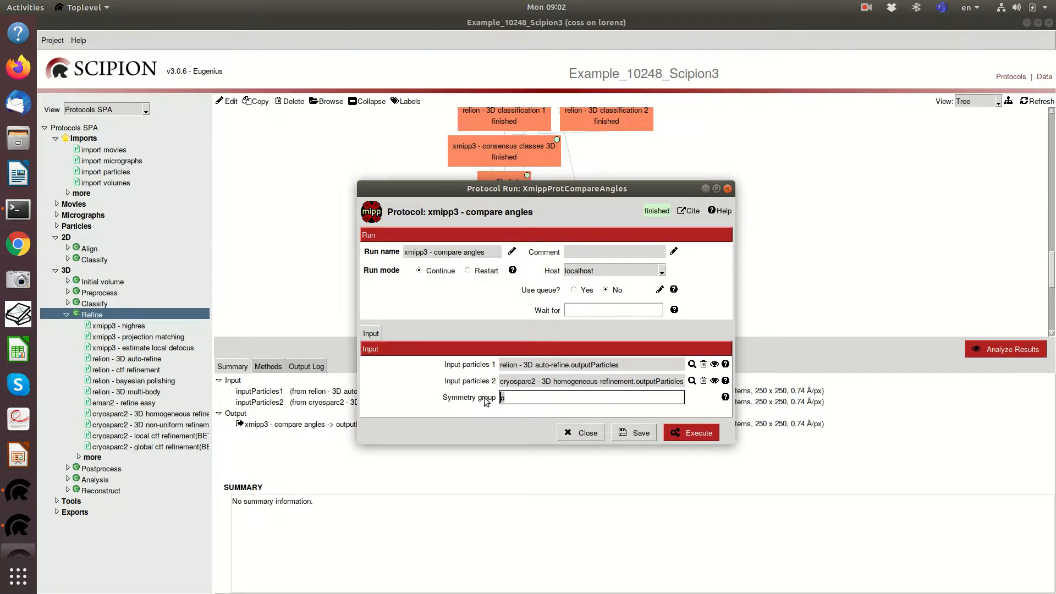
pyautogui.click(580, 434)
pyautogui.click(986, 354)
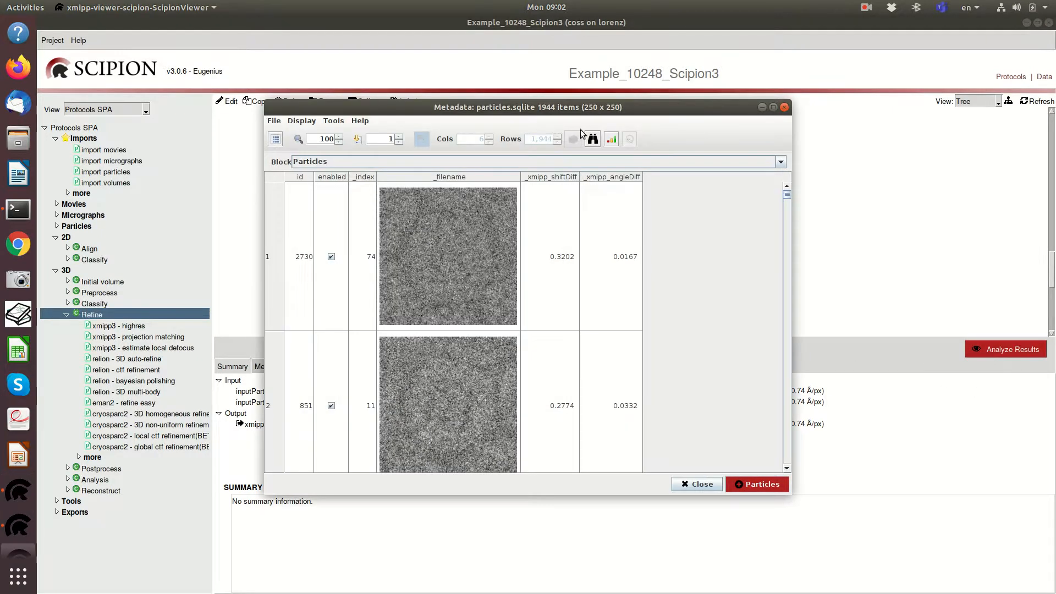
pyautogui.moveTo(579, 113); pyautogui.dragTo(471, 128)
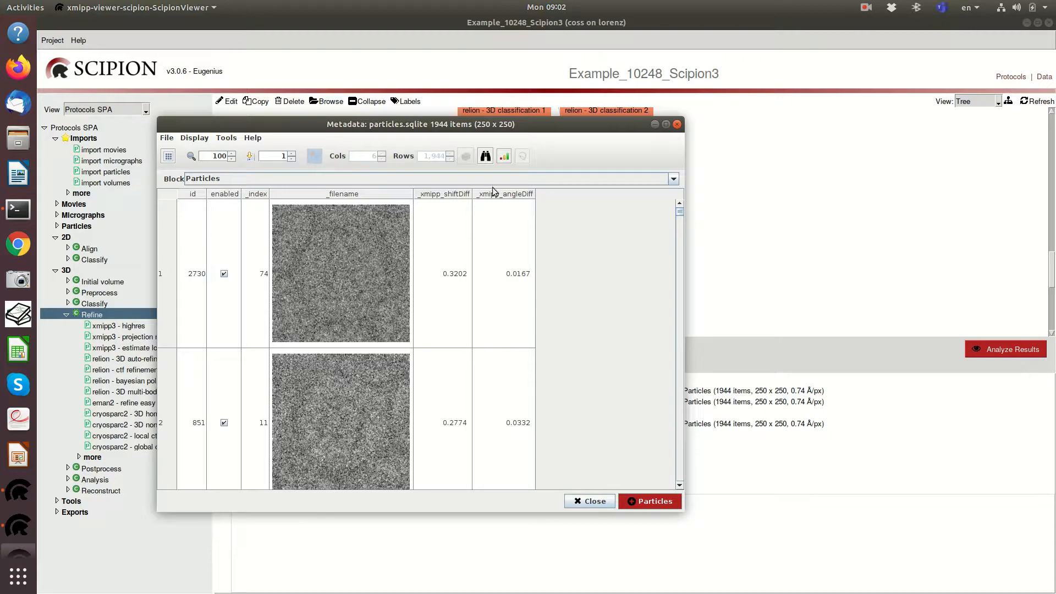
# Plot the _xmipp_angleDiff column of the compared particles and examine the curve
pyautogui.click(502, 159)
pyautogui.moveTo(478, 178); pyautogui.dragTo(849, 115)
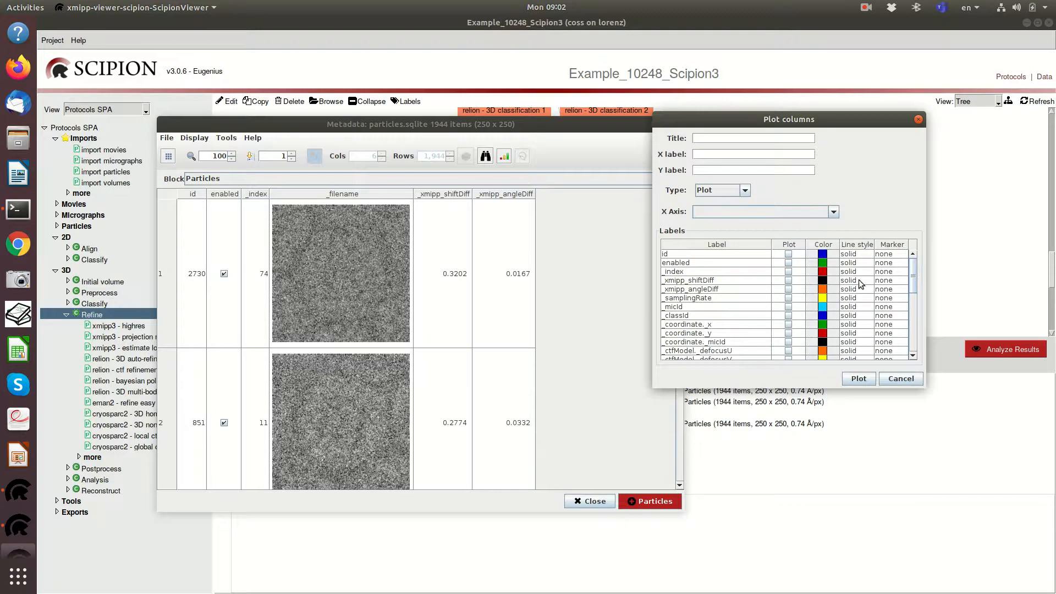
pyautogui.click(788, 289)
pyautogui.click(859, 379)
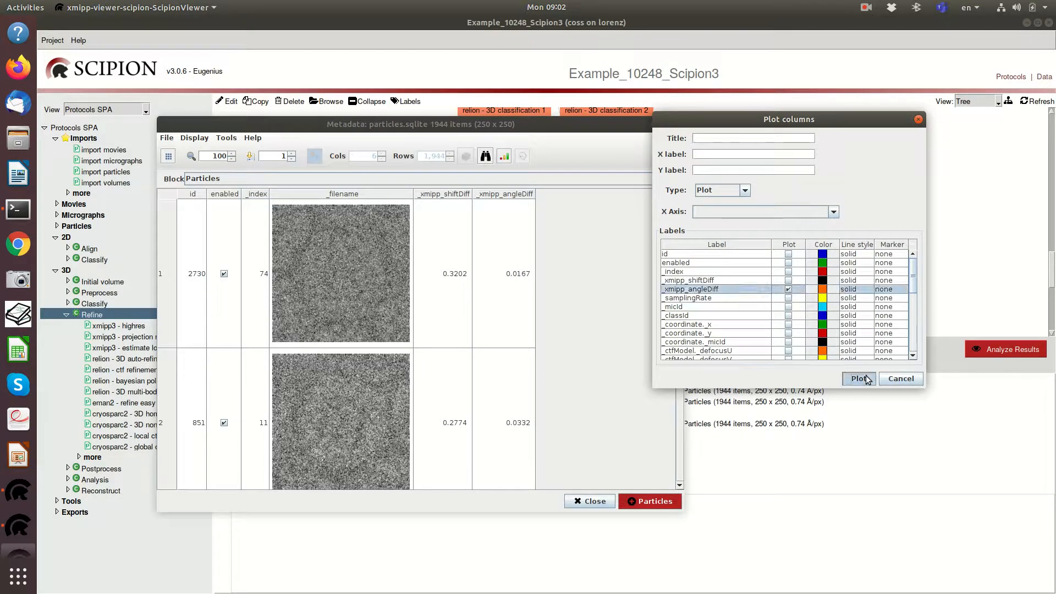
pyautogui.moveTo(269, 47); pyautogui.dragTo(690, 63)
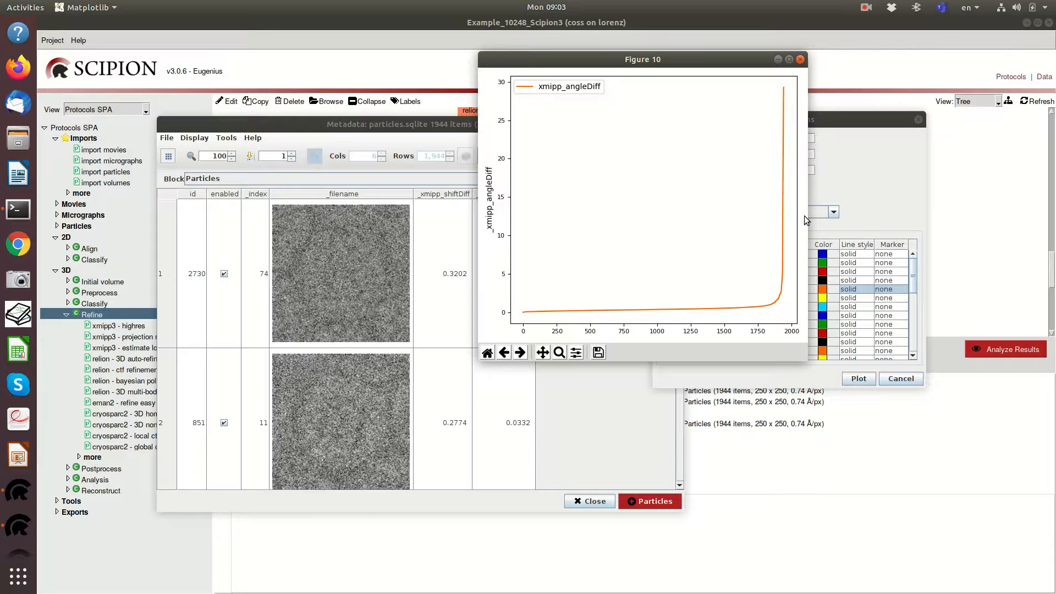
# Disable the particles from row 1842 onward in the compare angles table, where _xmipp_angleDiff exceeds 1
pyautogui.moveTo(411, 124); pyautogui.dragTo(321, 128)
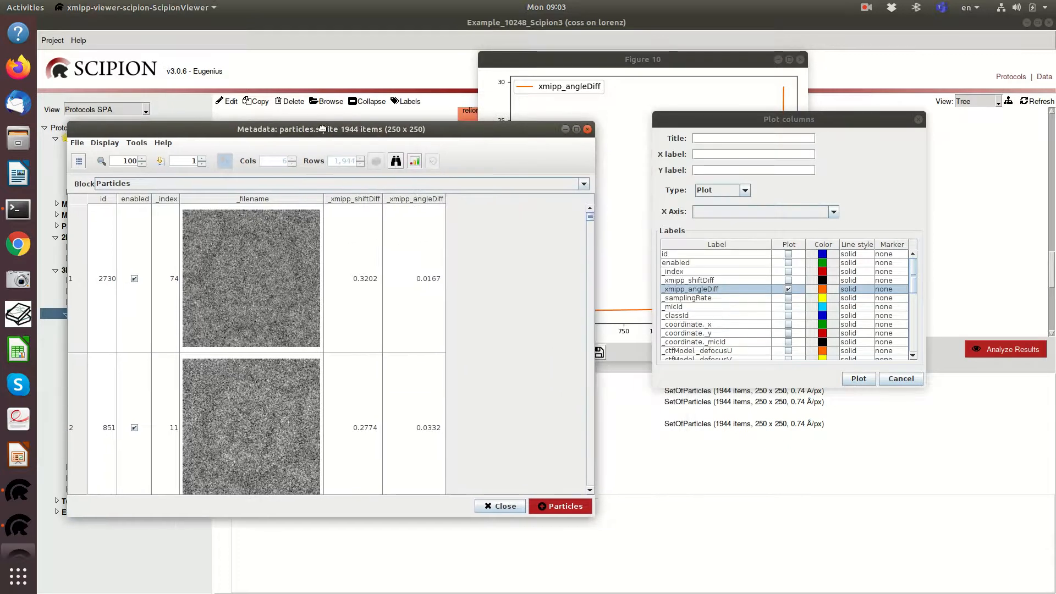
pyautogui.moveTo(590, 218); pyautogui.dragTo(615, 472)
pyautogui.scroll(-3, 444, 341)
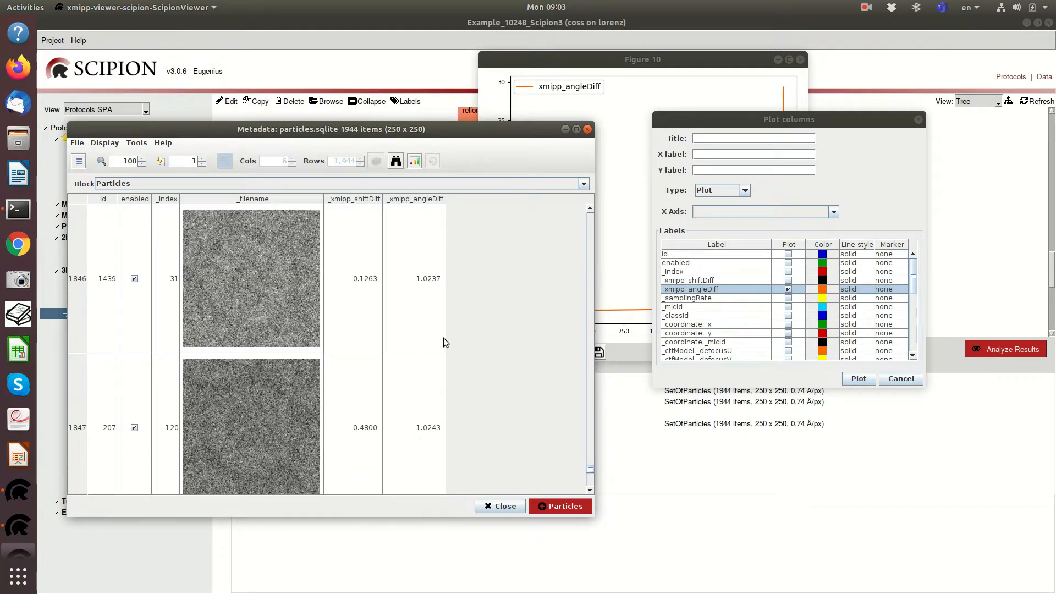
pyautogui.scroll(2, 443, 341)
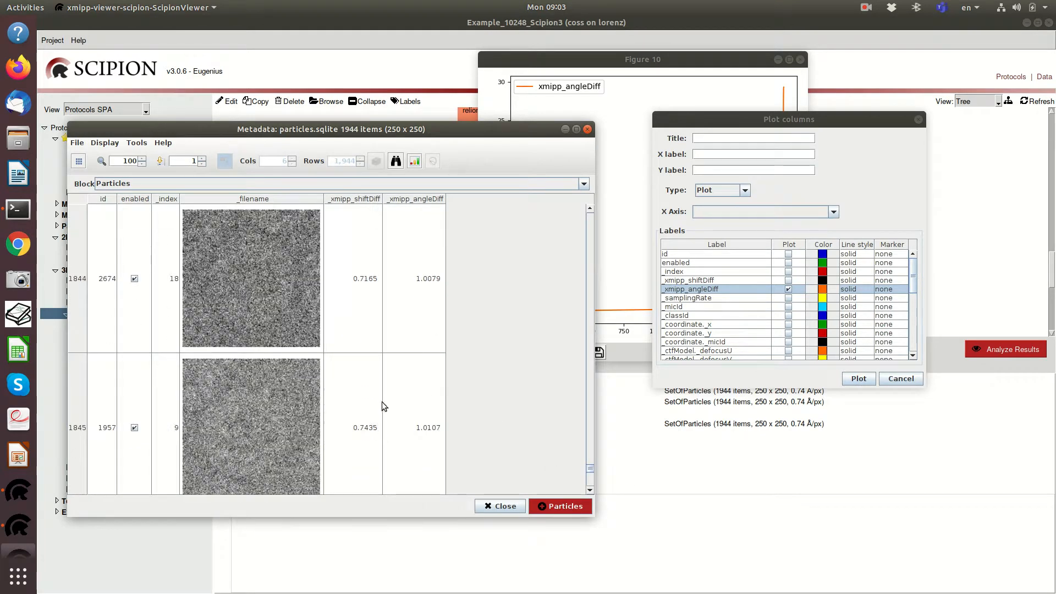
pyautogui.scroll(2, 430, 362)
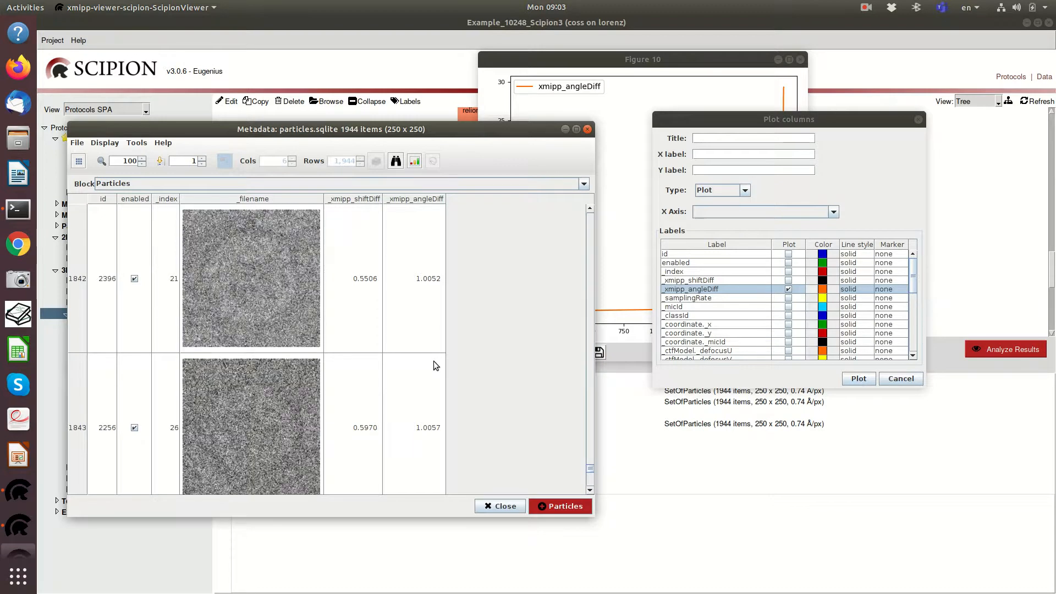
pyautogui.scroll(1, 434, 365)
pyautogui.click(422, 419)
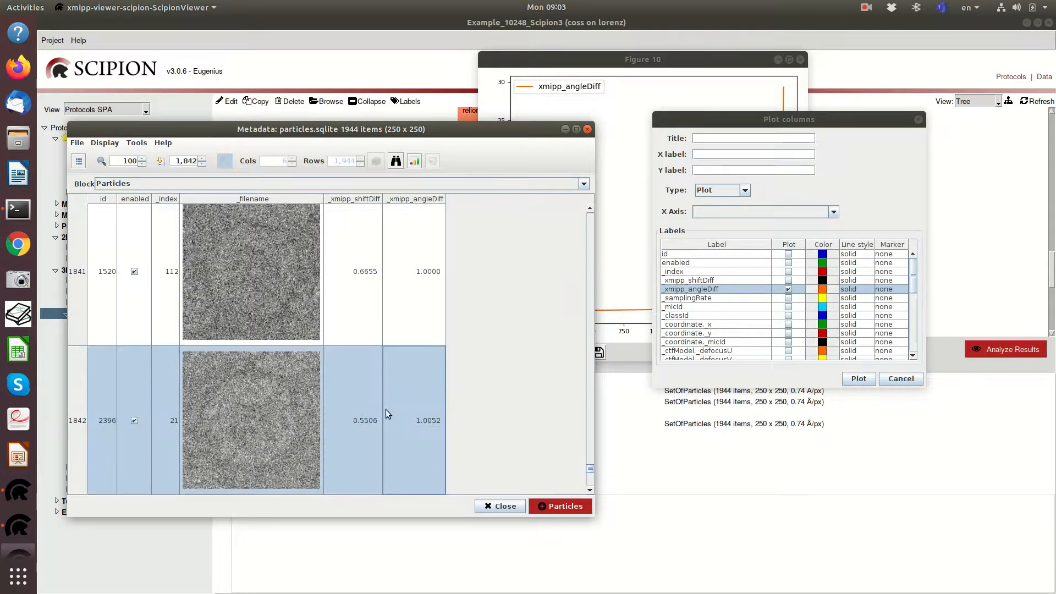
pyautogui.rightClick(387, 415)
pyautogui.moveTo(424, 451)
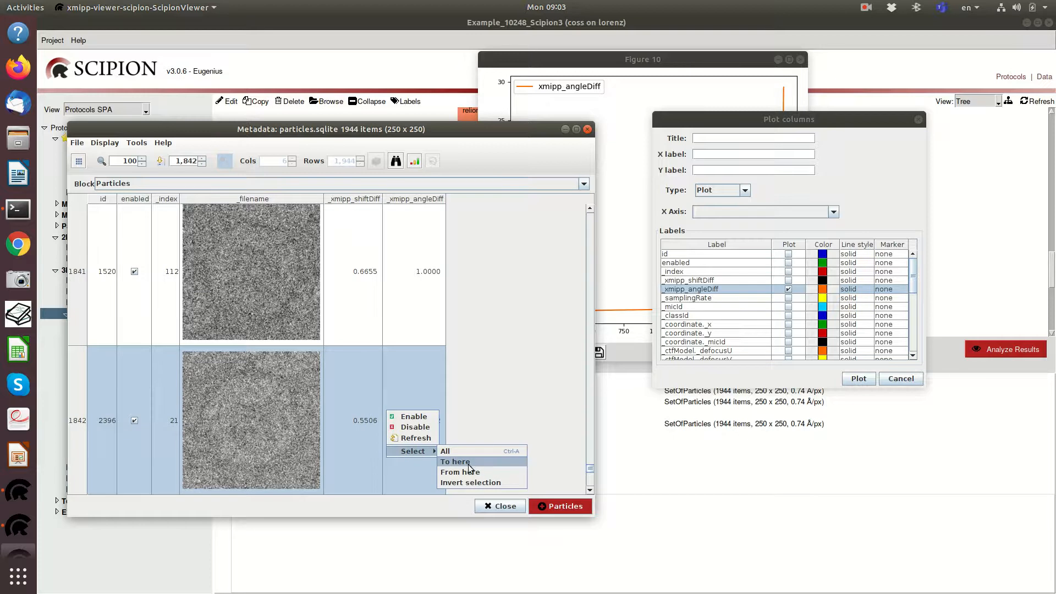
pyautogui.click(468, 473)
pyautogui.rightClick(362, 392)
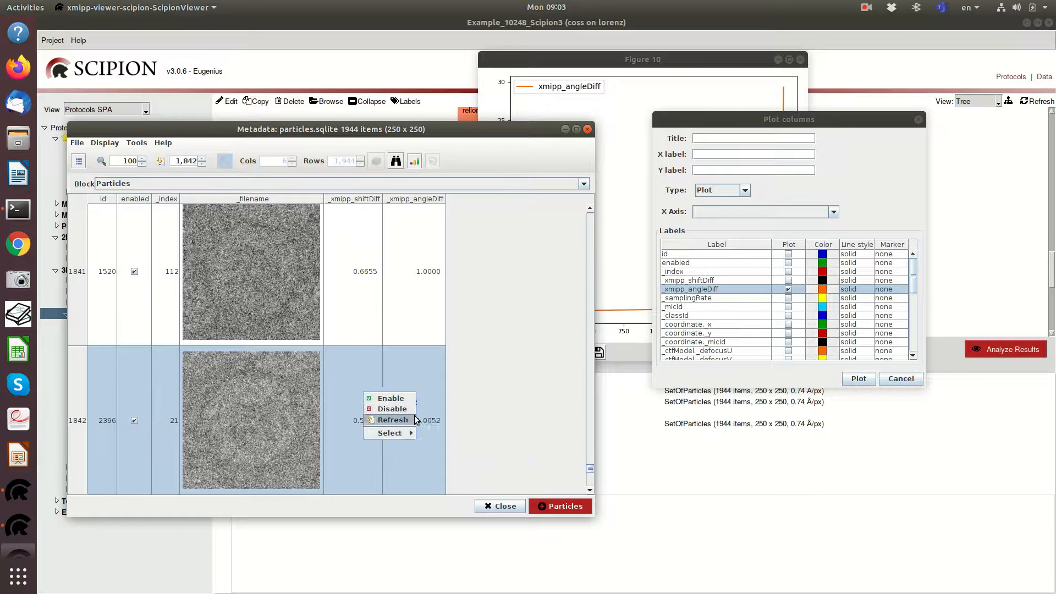
pyautogui.click(400, 410)
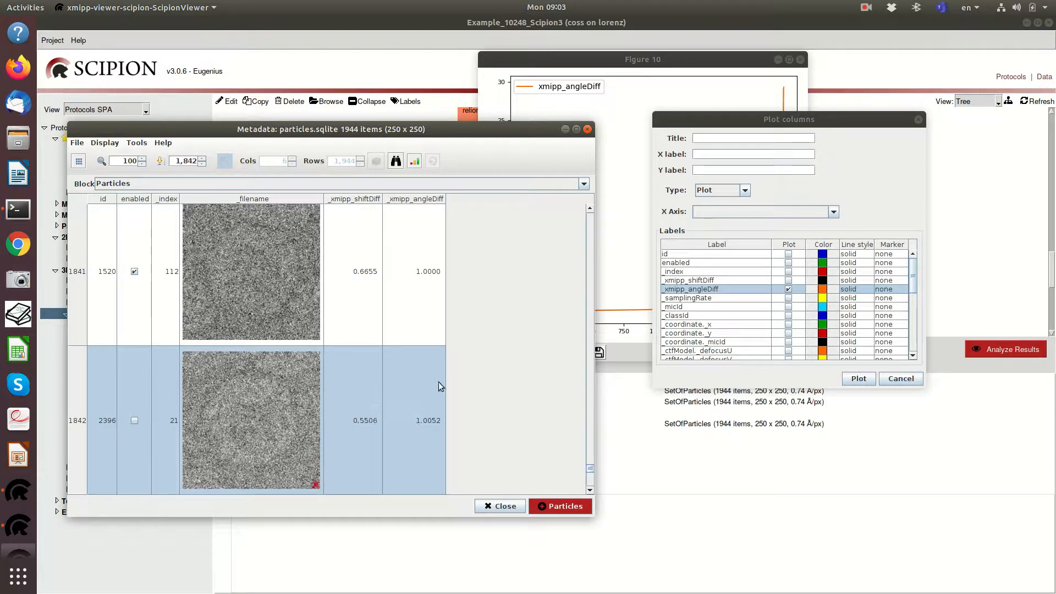
# Sort the compared particles by _xmipp_shiftDiff, plot only that column, examine the curve, and close both figures
pyautogui.click(349, 200)
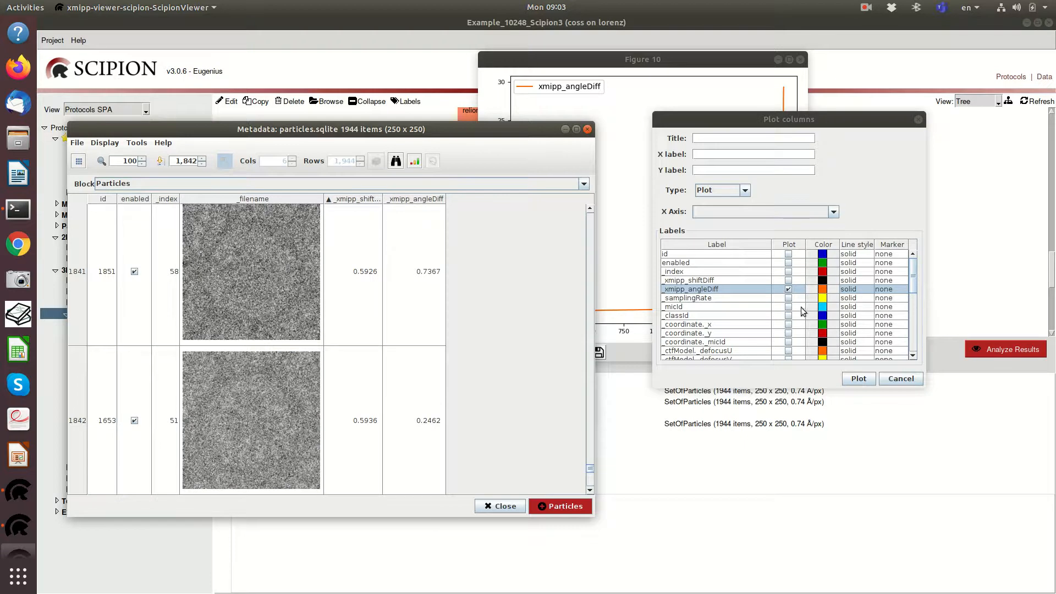
pyautogui.click(789, 289)
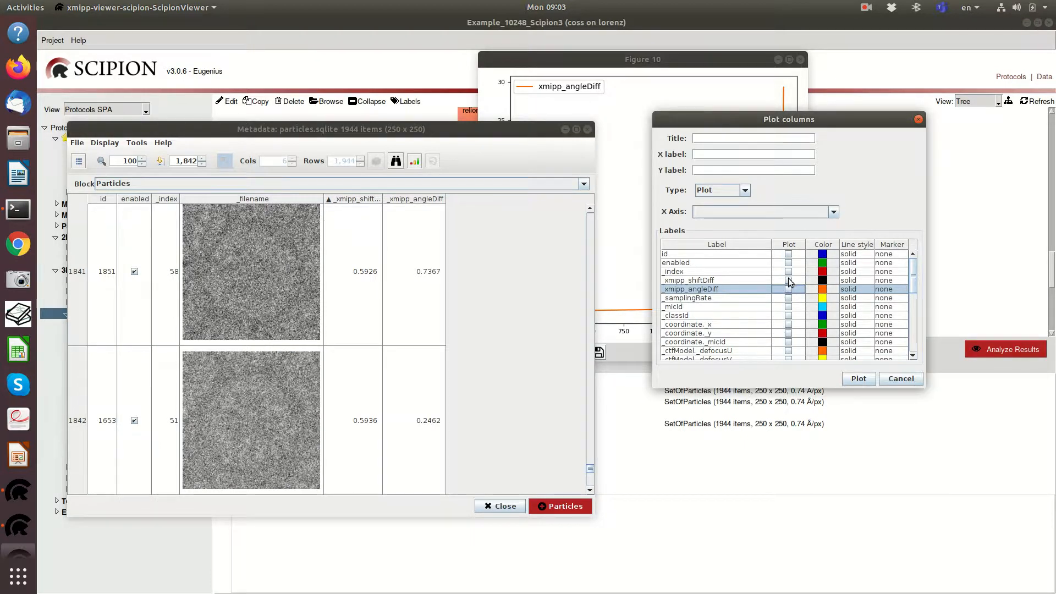
pyautogui.click(788, 281)
pyautogui.click(858, 378)
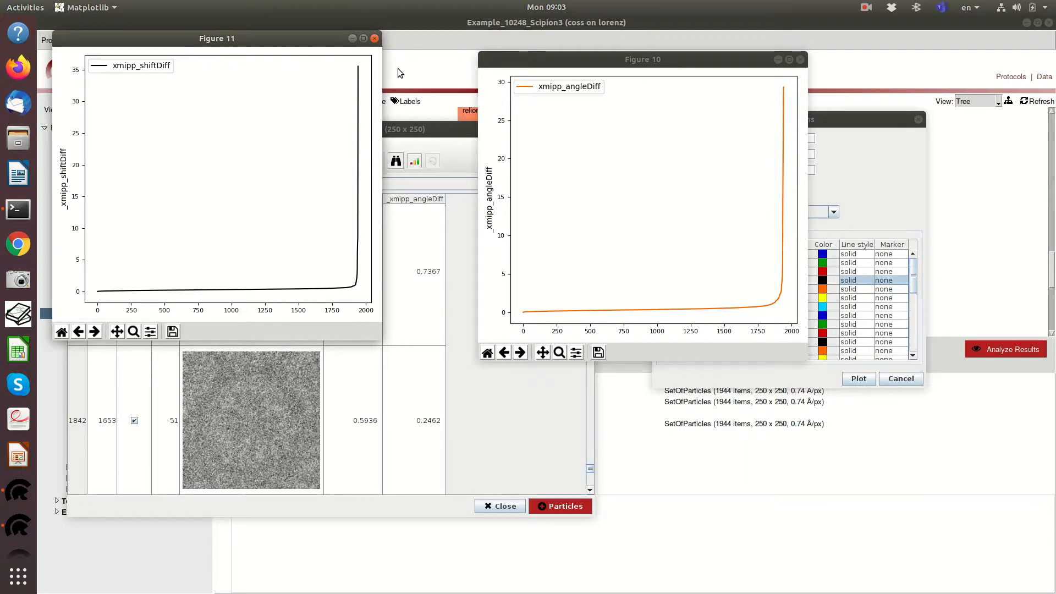
pyautogui.moveTo(320, 43); pyautogui.dragTo(857, 181)
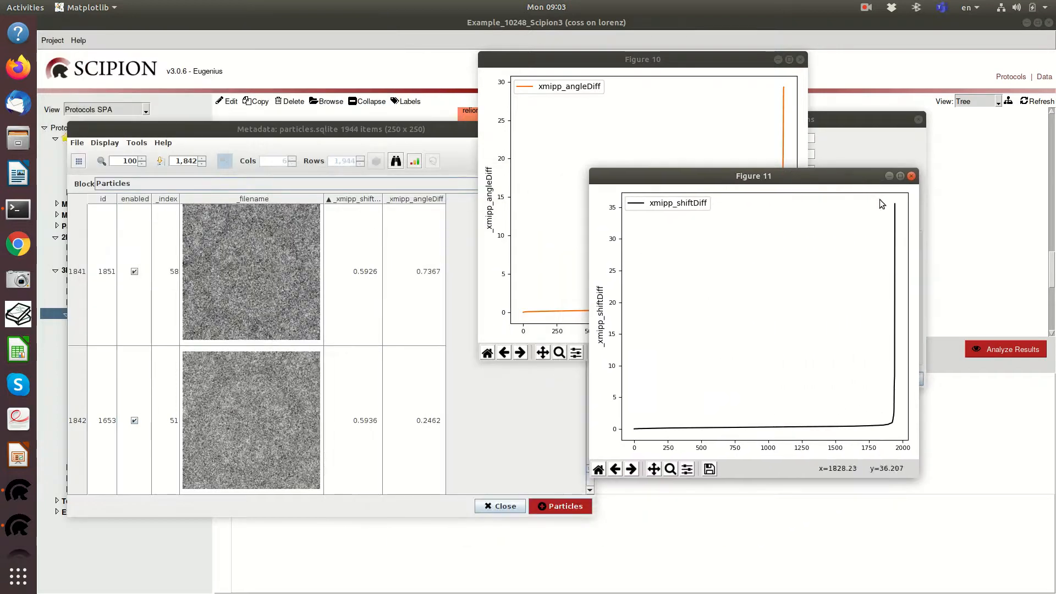
pyautogui.click(911, 176)
pyautogui.click(800, 59)
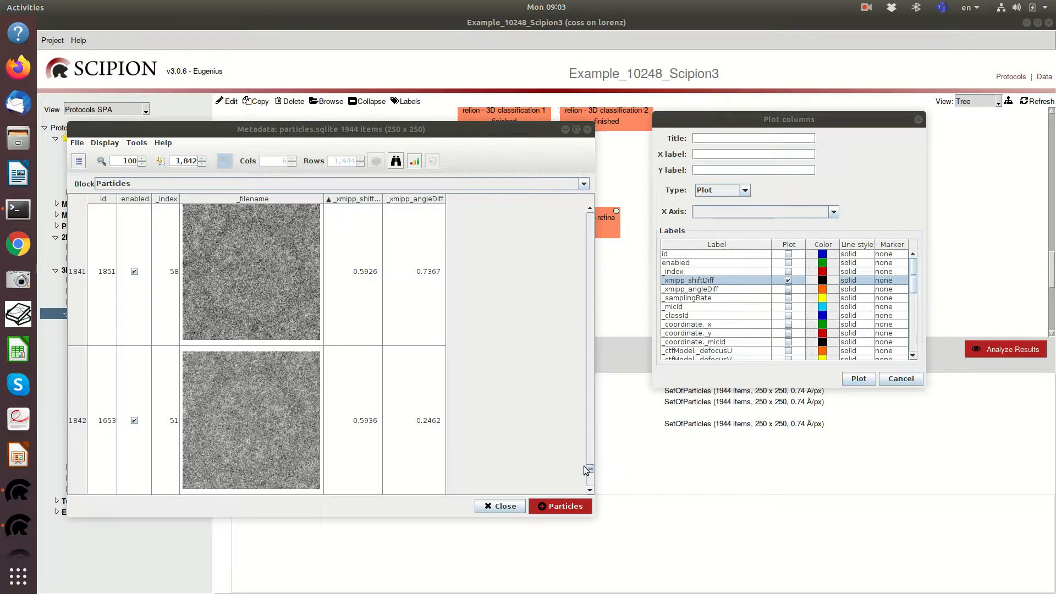
# Disable the particles from row 1922 onward in the compare angles table, where _xmipp_shiftDiff exceeds 1
pyautogui.moveTo(589, 472); pyautogui.dragTo(591, 493)
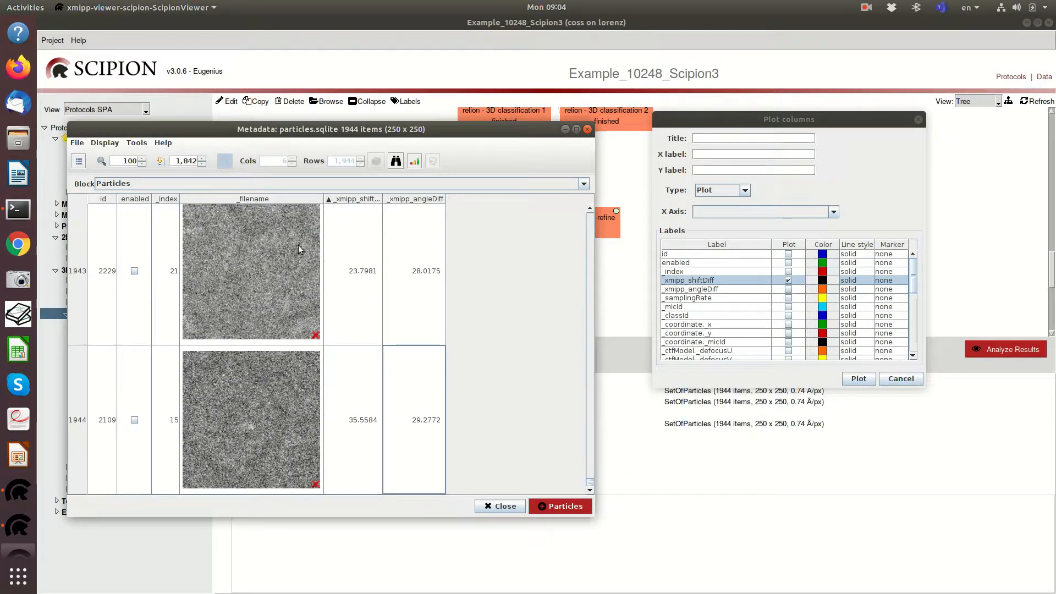
pyautogui.scroll(1, 283, 374)
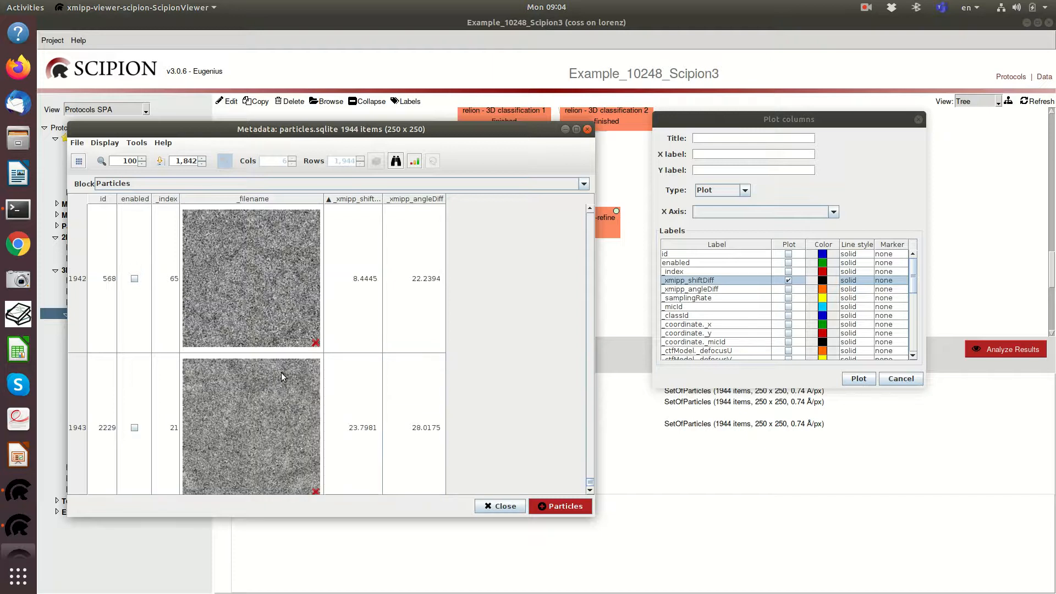
pyautogui.scroll(2, 276, 360)
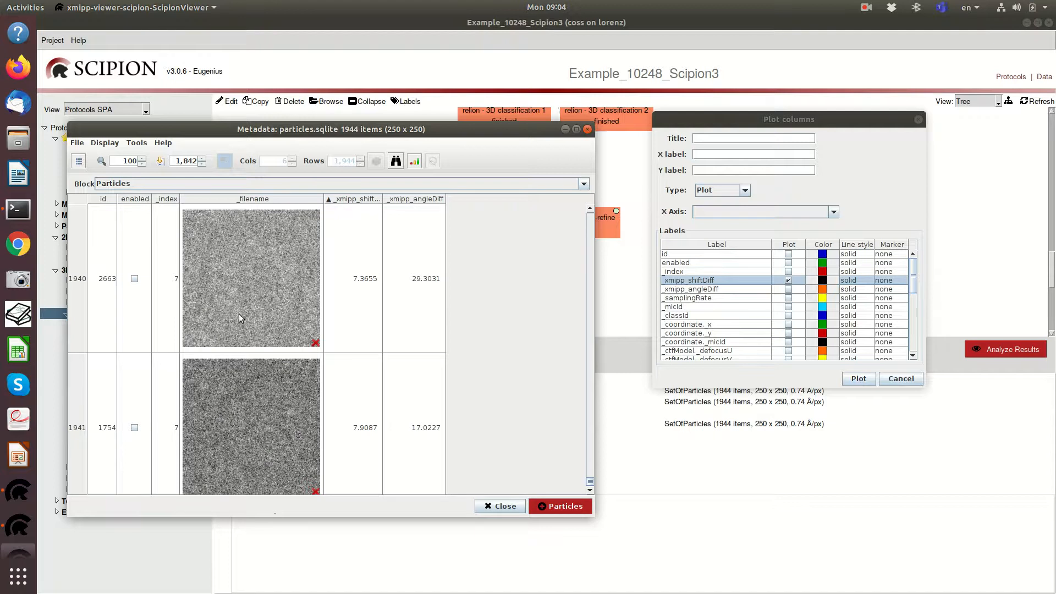
pyautogui.scroll(2, 242, 317)
pyautogui.scroll(8, 239, 320)
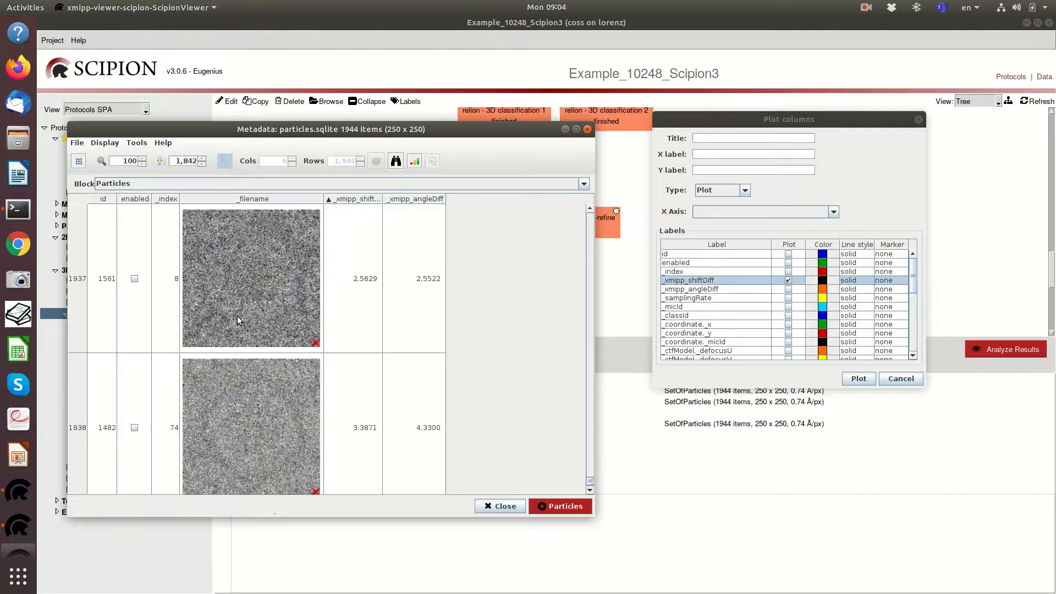
pyautogui.scroll(12, 242, 321)
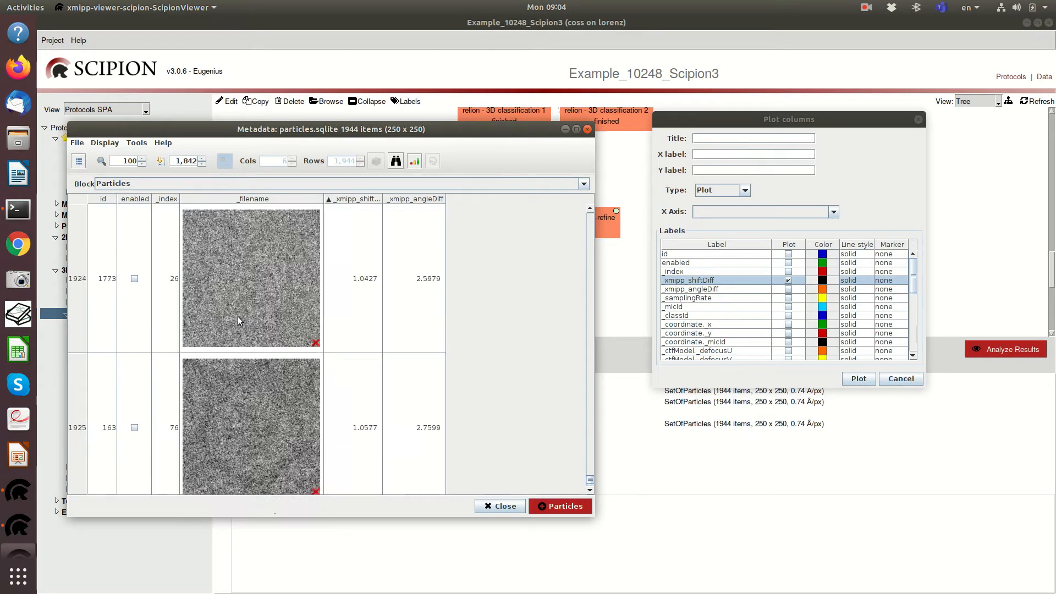
pyautogui.scroll(-2, 246, 321)
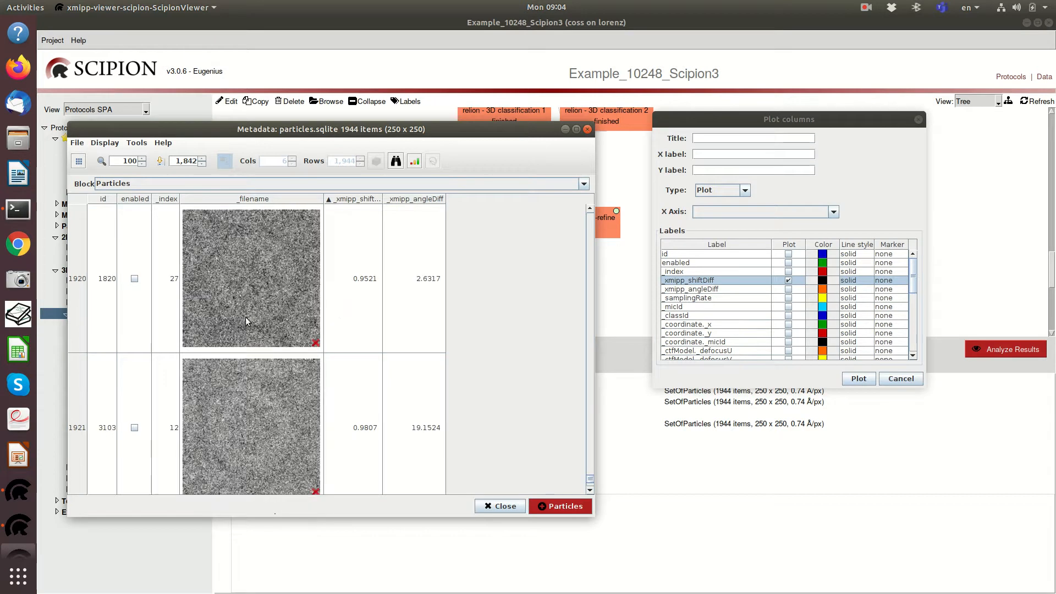
pyautogui.scroll(-2, 335, 310)
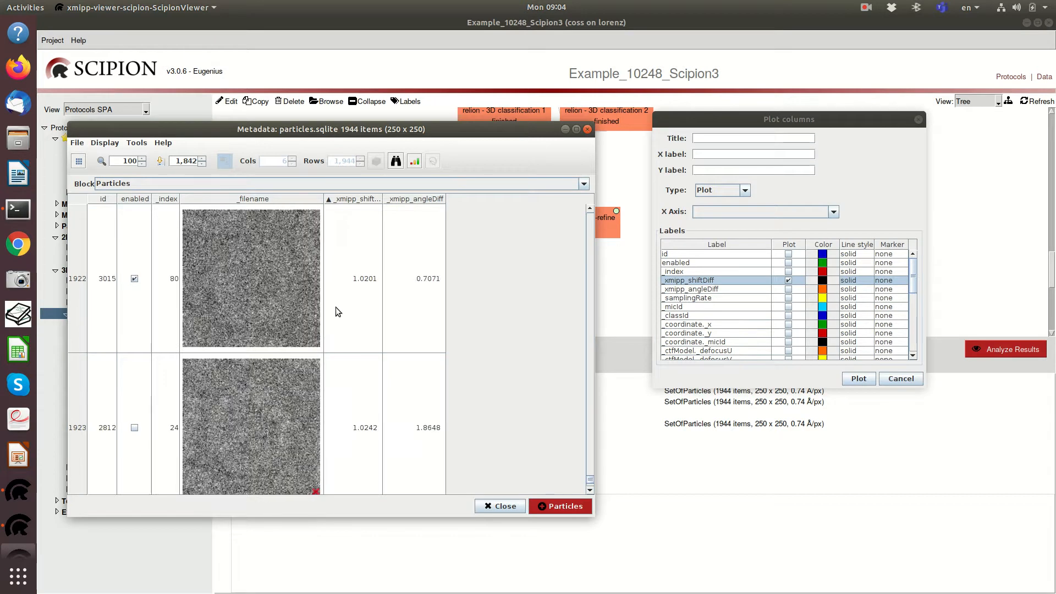
pyautogui.click(223, 313)
pyautogui.rightClick(209, 303)
pyautogui.moveTo(250, 354)
pyautogui.click(294, 375)
pyautogui.rightClick(273, 342)
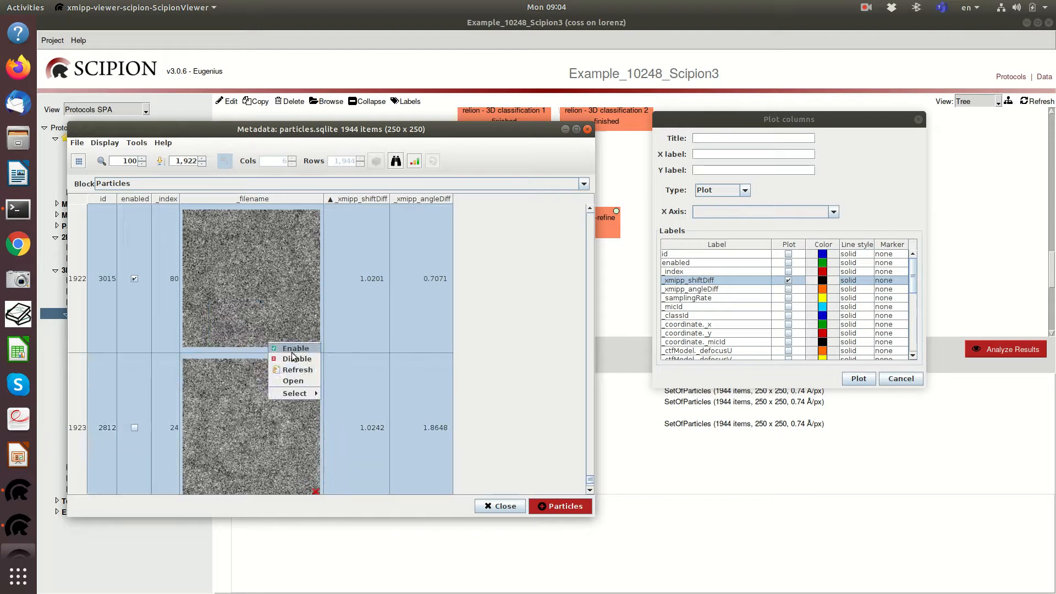
pyautogui.click(289, 361)
pyautogui.click(330, 376)
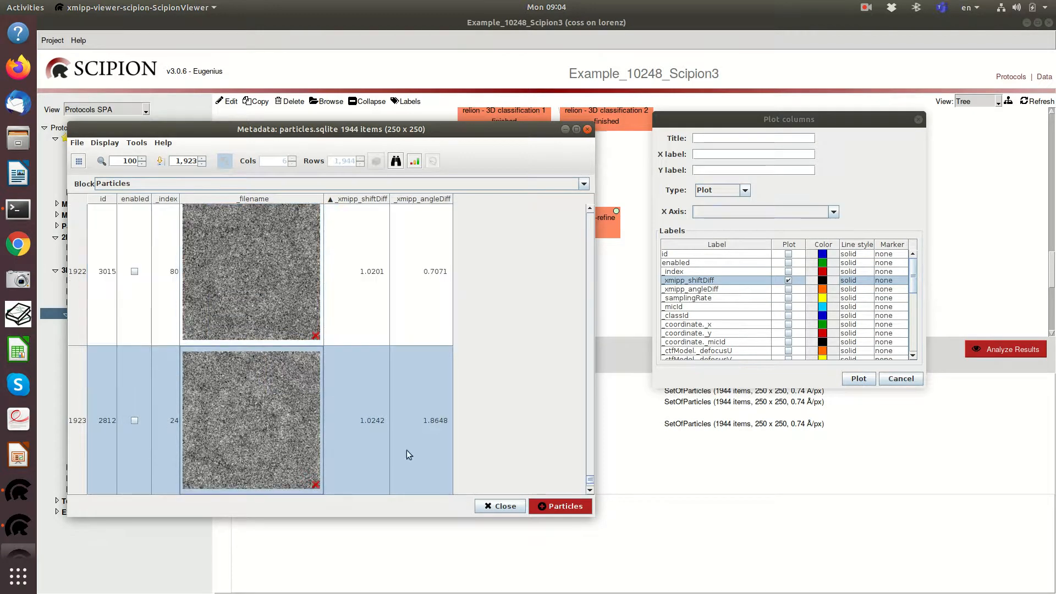
# Start creating a new particle set from the enabled particles, cancel it, and close the particle table
pyautogui.click(543, 507)
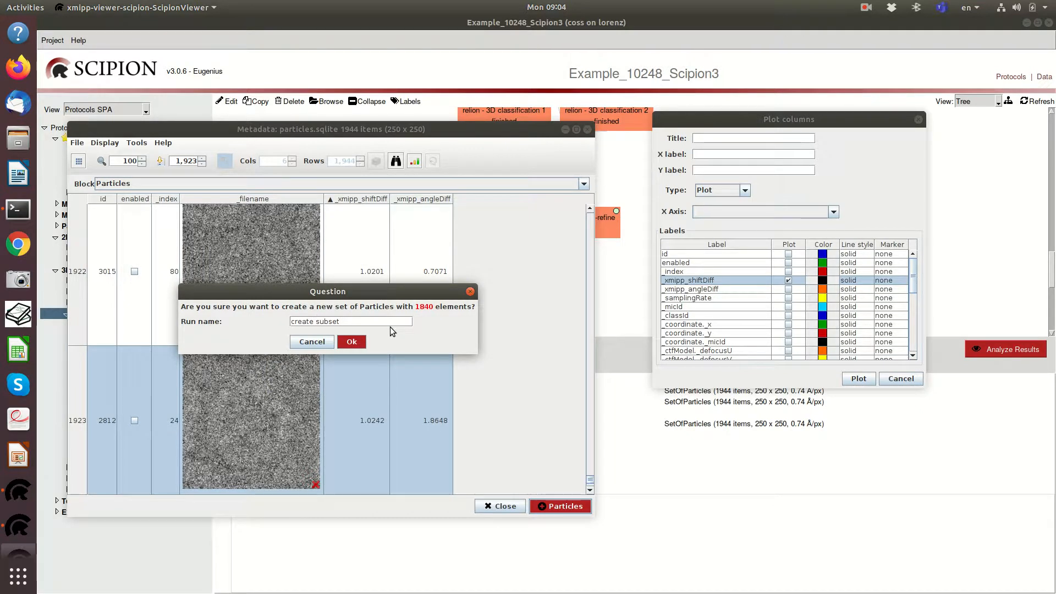
pyautogui.click(317, 343)
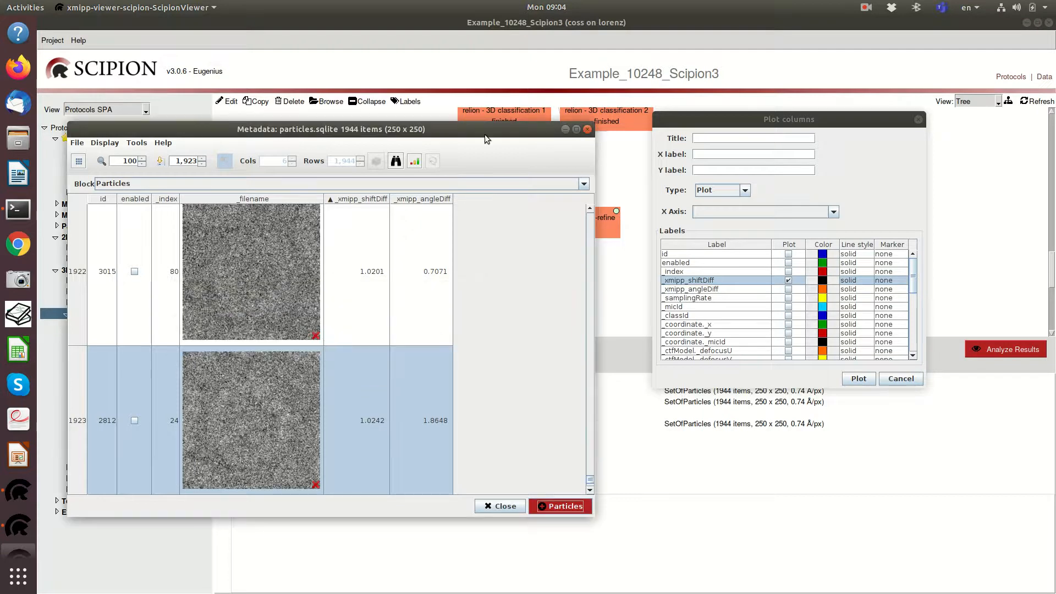
pyautogui.click(587, 129)
# Review the summaries of the subset <2 degrees, <1 pixel run and the xmipp3 - highres angles&shifts run
pyautogui.scroll(-2, 631, 238)
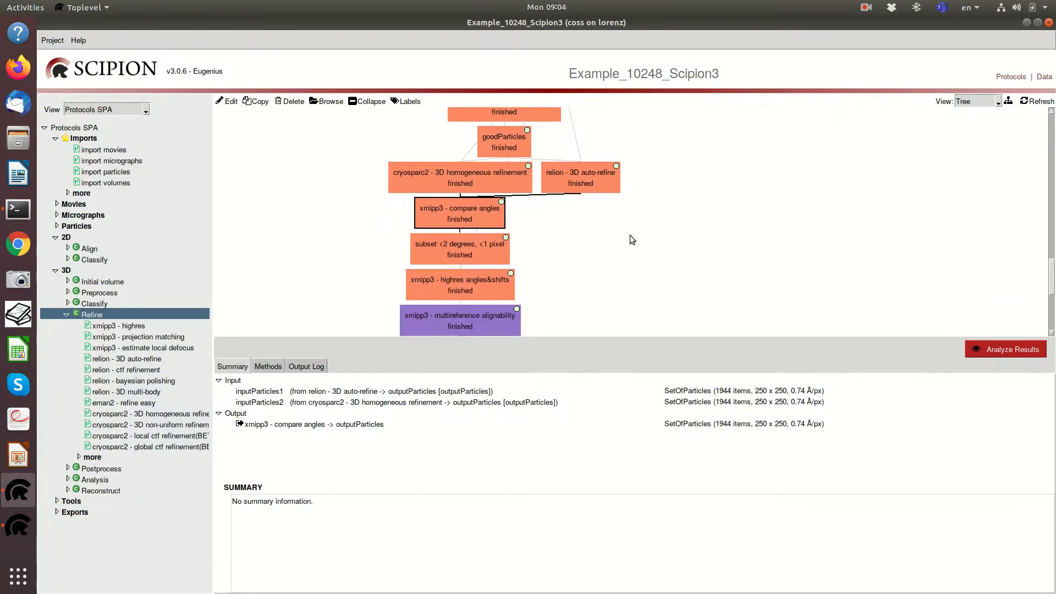
pyautogui.click(459, 253)
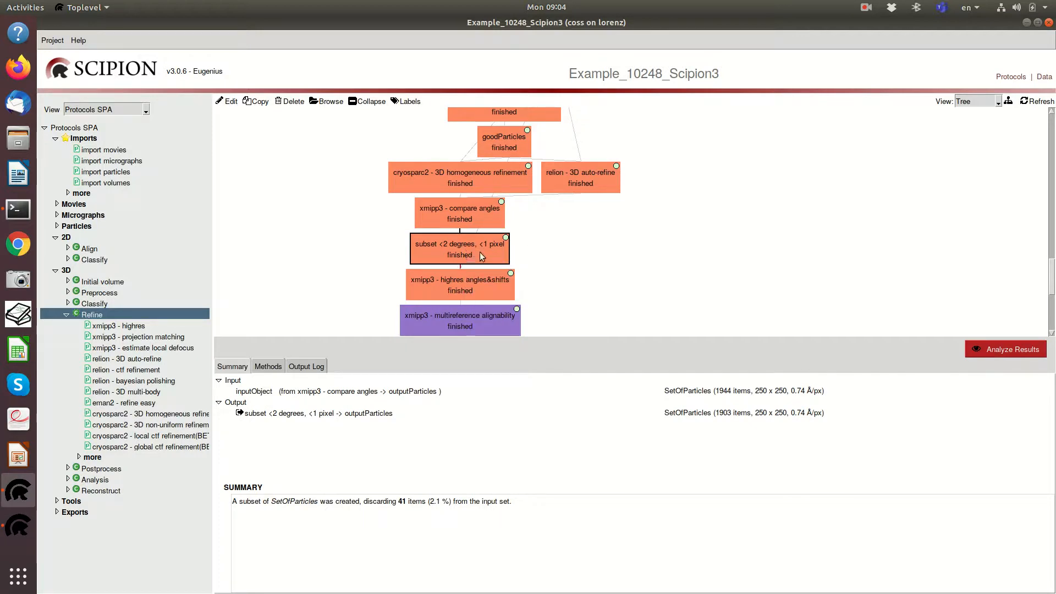
pyautogui.click(449, 282)
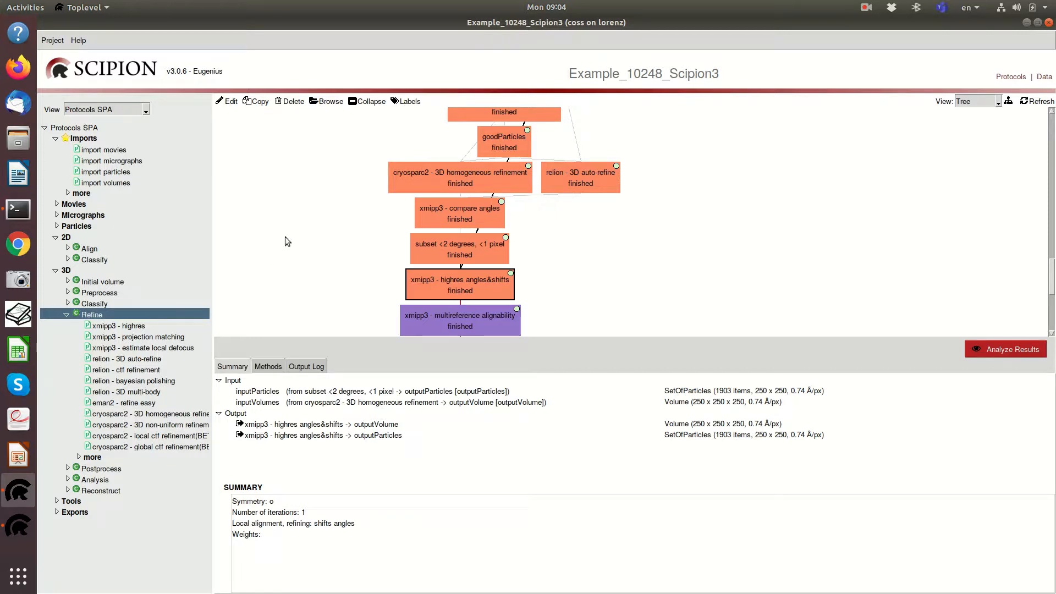
# Open the xmipp3 - highres angles&shifts form, review its inputs, and preview the particle radius mask without changing it
pyautogui.click(227, 102)
pyautogui.moveTo(488, 139); pyautogui.dragTo(238, 106)
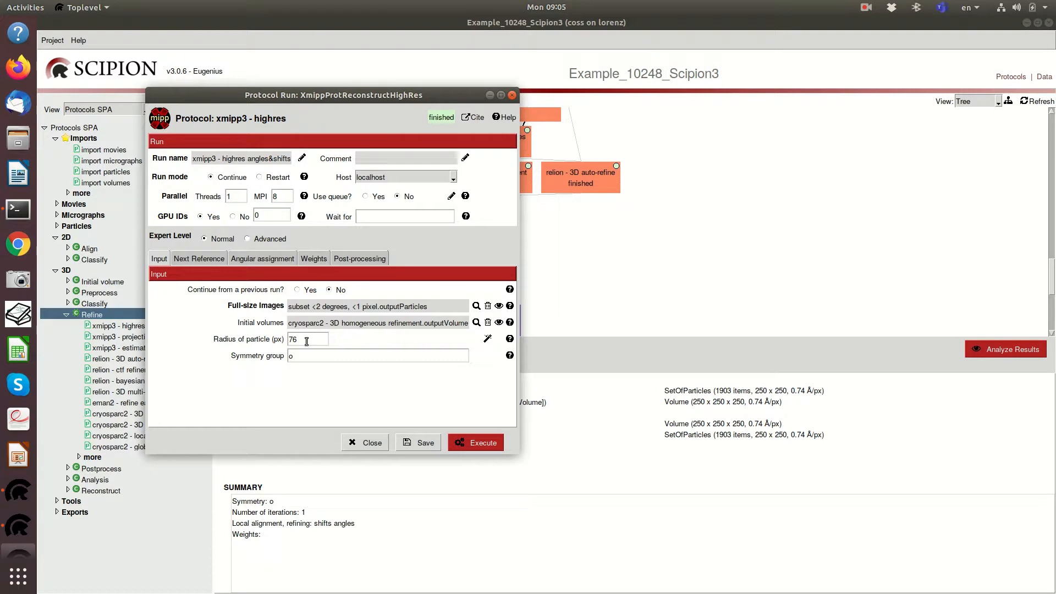
pyautogui.click(487, 338)
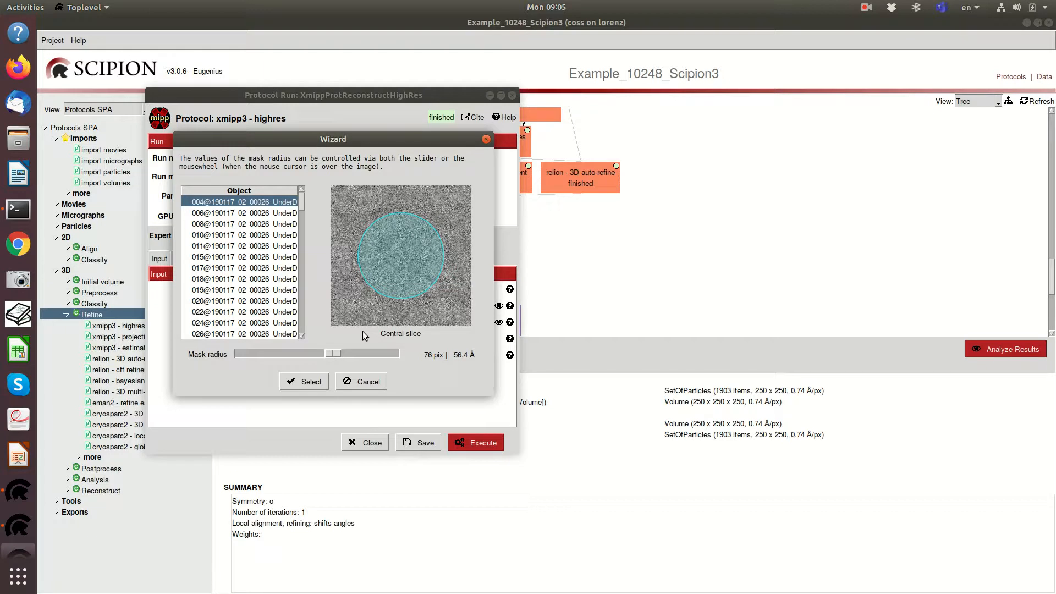
pyautogui.click(367, 382)
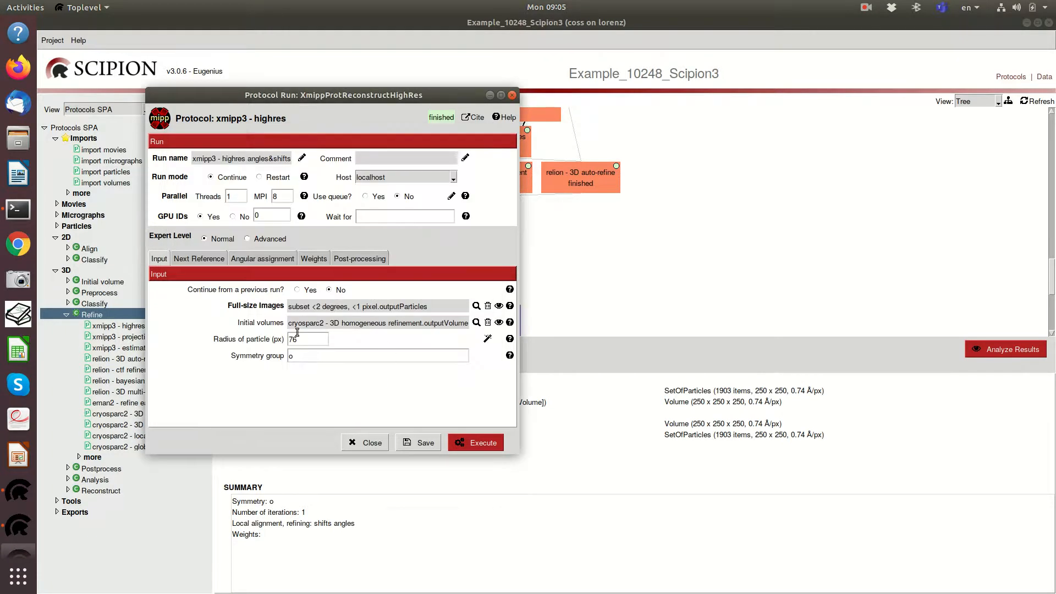
# Review the angular assignment parameters of the xmipp3 - highres run and close its form
pyautogui.click(209, 258)
pyautogui.click(237, 260)
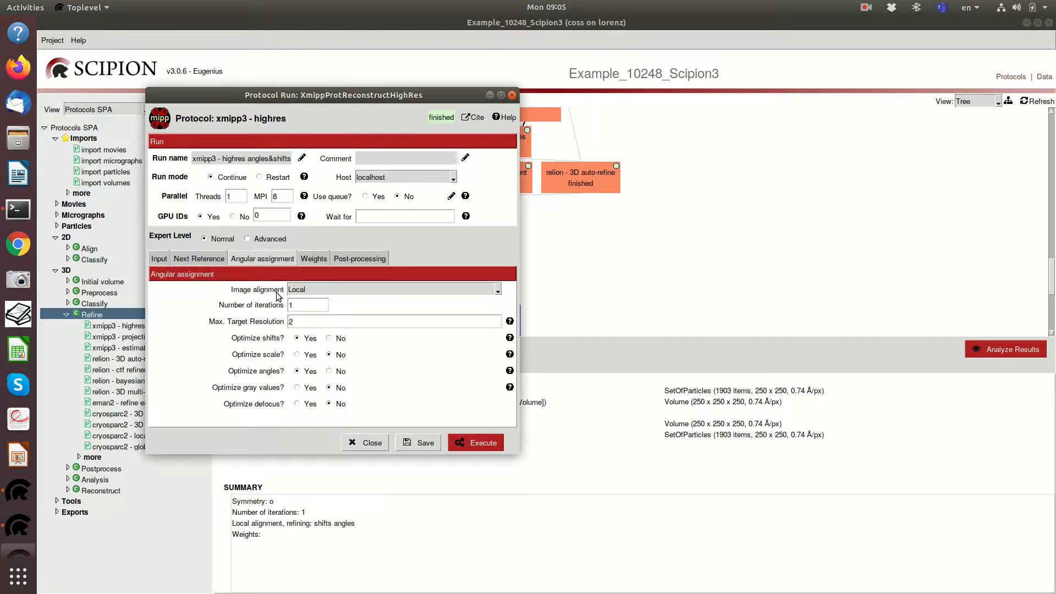
pyautogui.moveTo(377, 96); pyautogui.dragTo(828, 176)
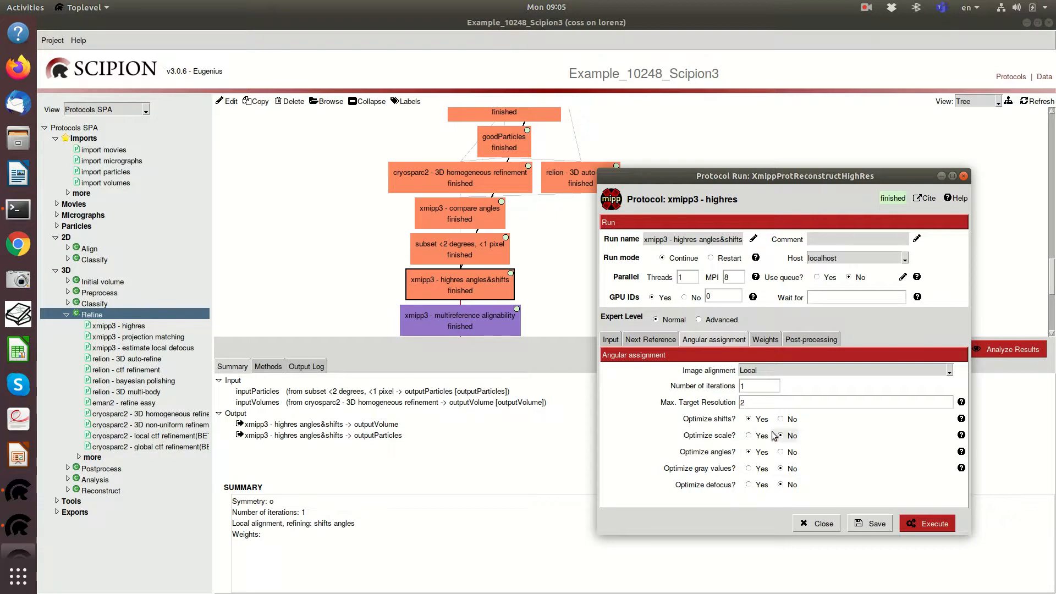
pyautogui.click(804, 525)
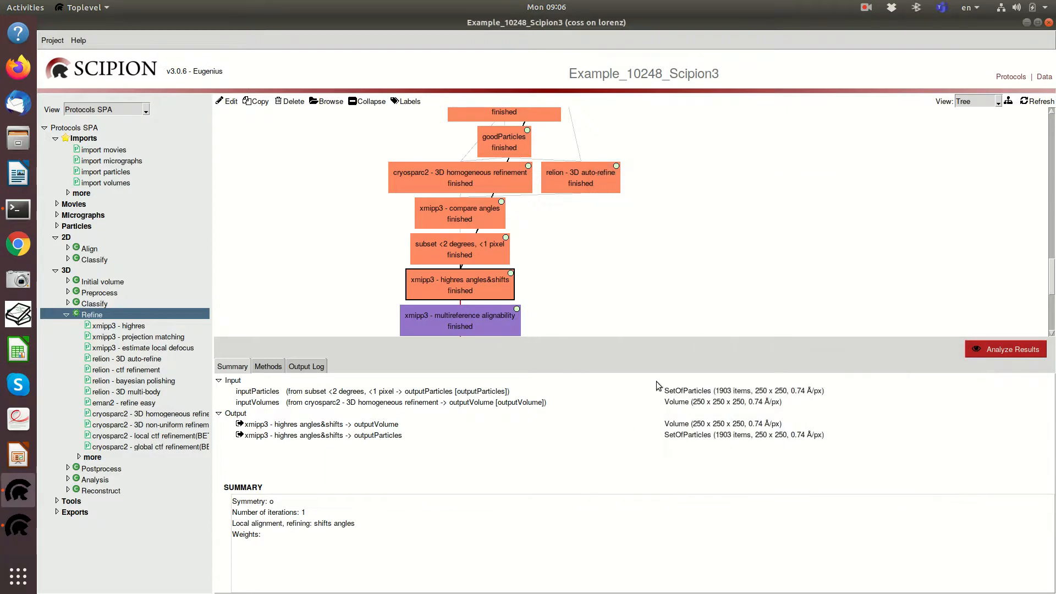
# Display the FSC resolution plot of the xmipp3 - highres angles&shifts run, examine it, and close its viewer
pyautogui.click(1006, 350)
pyautogui.click(700, 394)
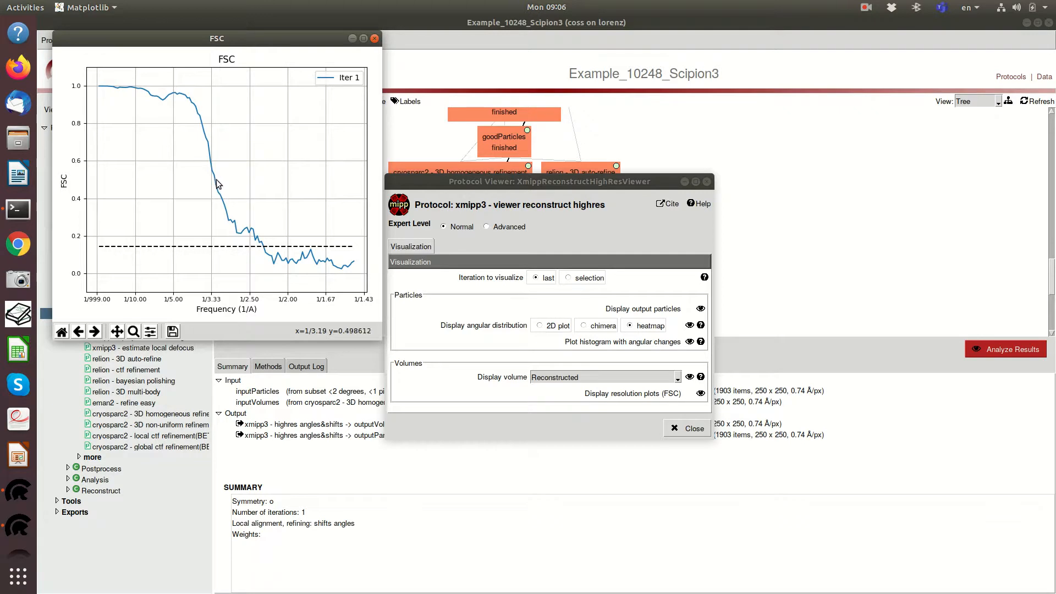
pyautogui.click(376, 38)
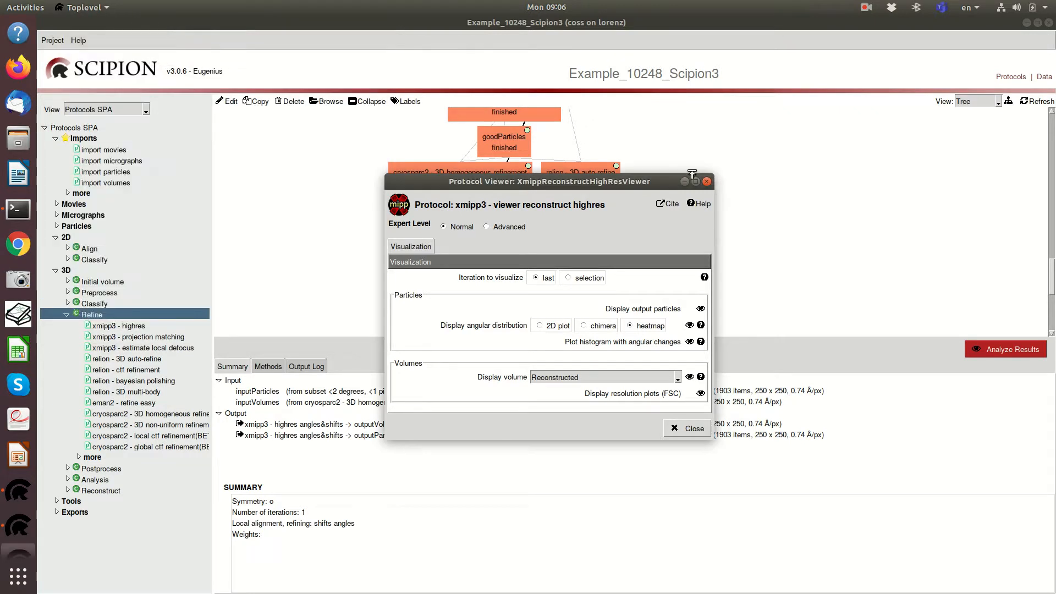
pyautogui.click(707, 182)
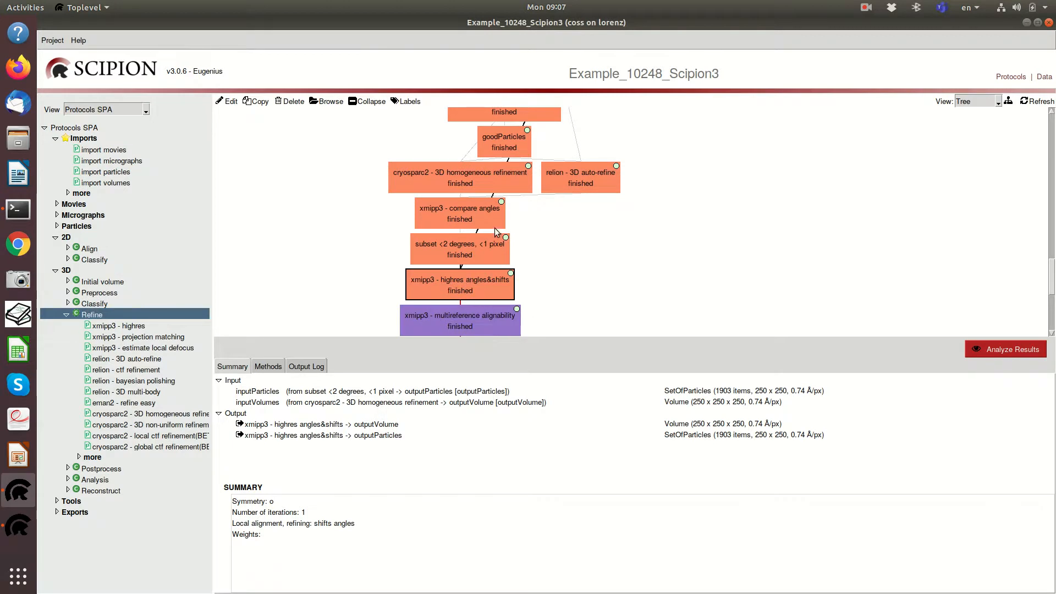
# Display the no-mask FSC plot of the cryosparc2 - 3D homogeneous refinement for comparison, and close its viewer
pyautogui.click(505, 177)
pyautogui.click(1014, 355)
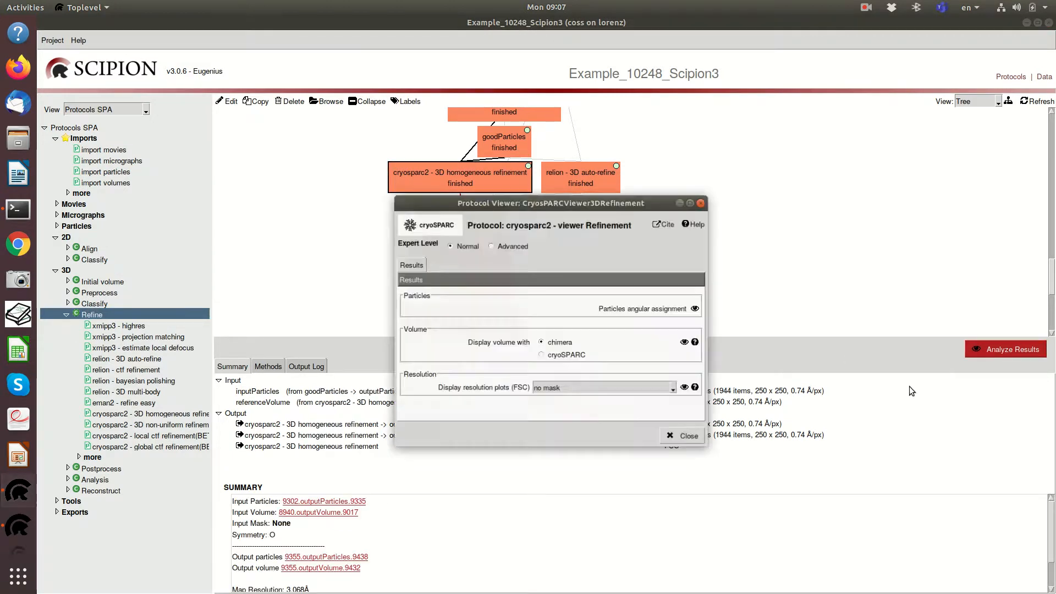
pyautogui.click(692, 384)
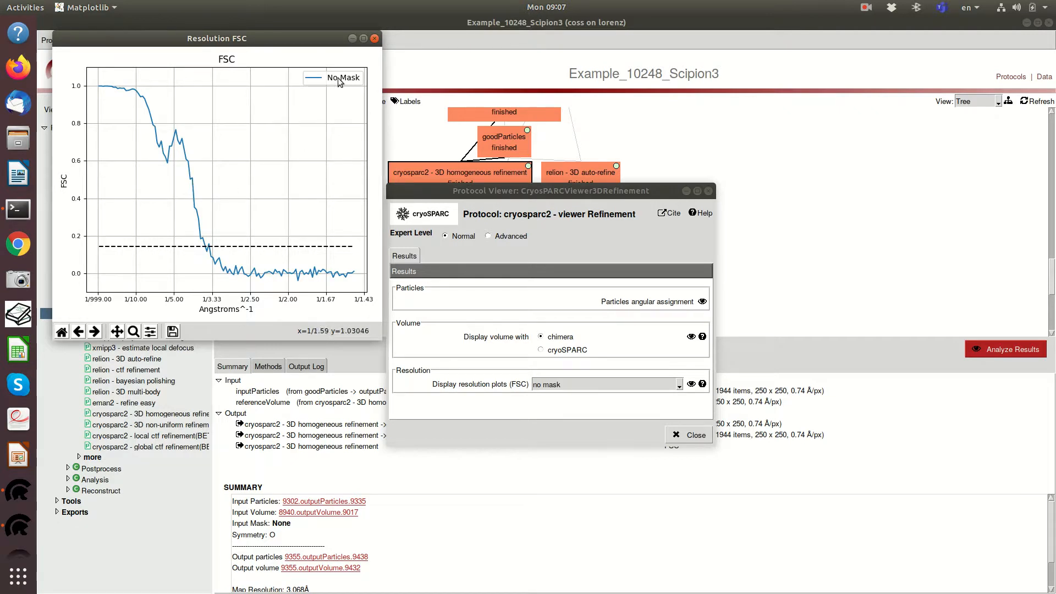
pyautogui.click(374, 40)
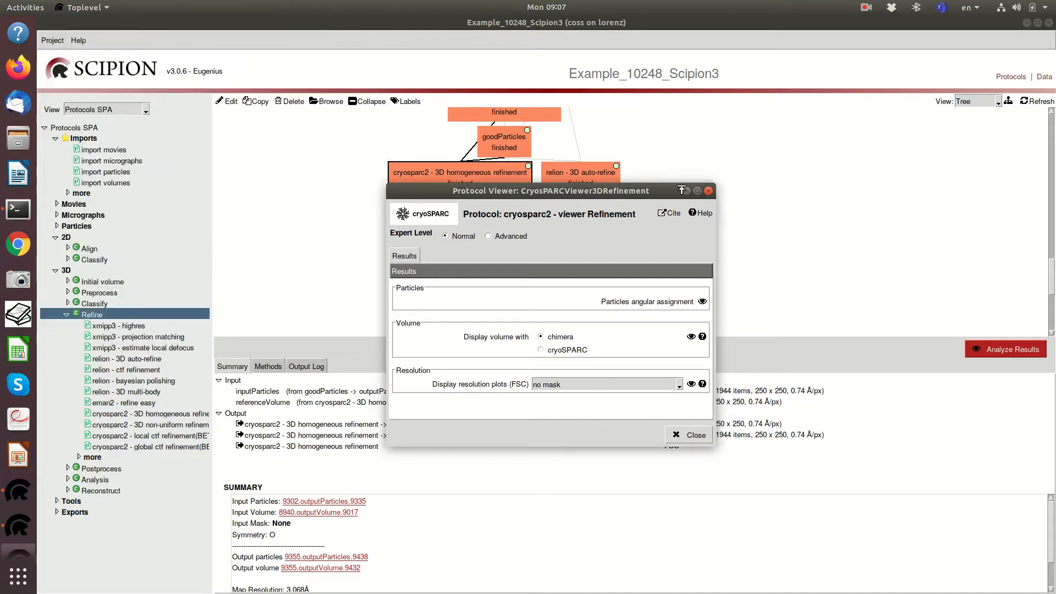
pyautogui.click(708, 191)
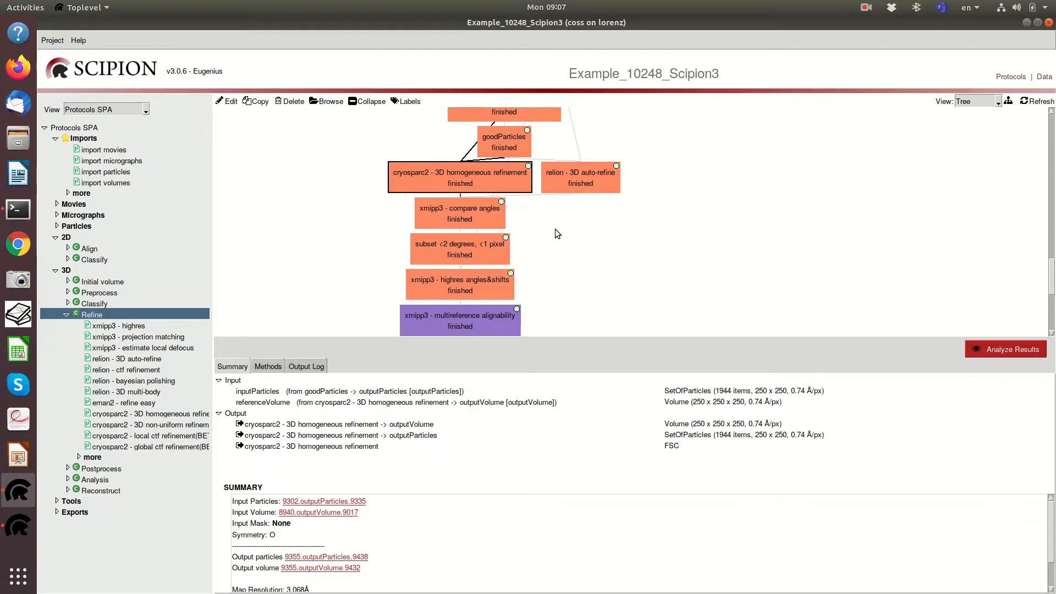
# Open the output volume of the xmipp3 - highres angles&shifts run and inspect its central slices around slice 135
pyautogui.click(456, 279)
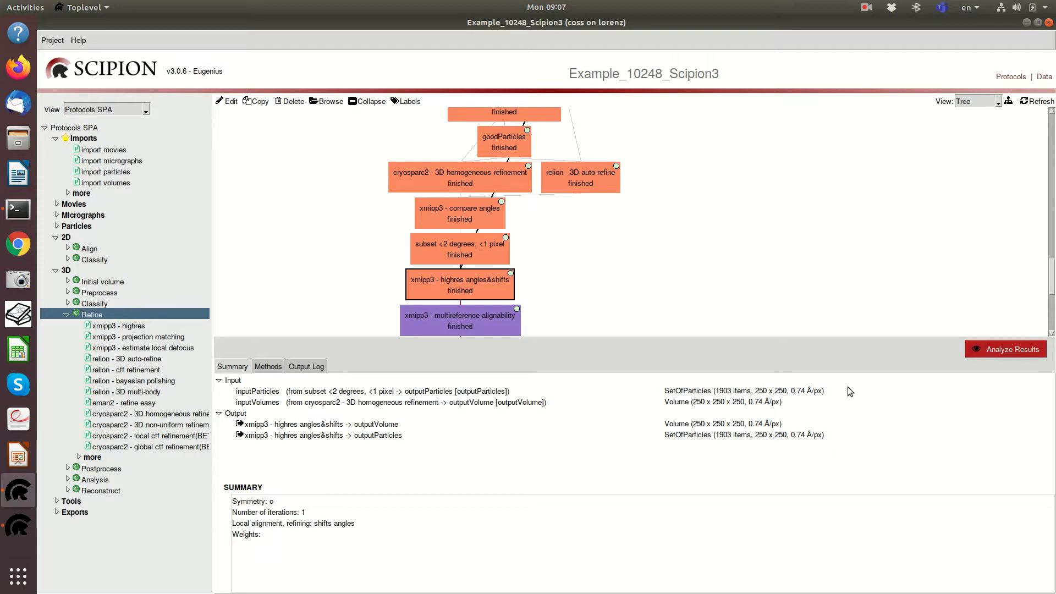
pyautogui.click(712, 426)
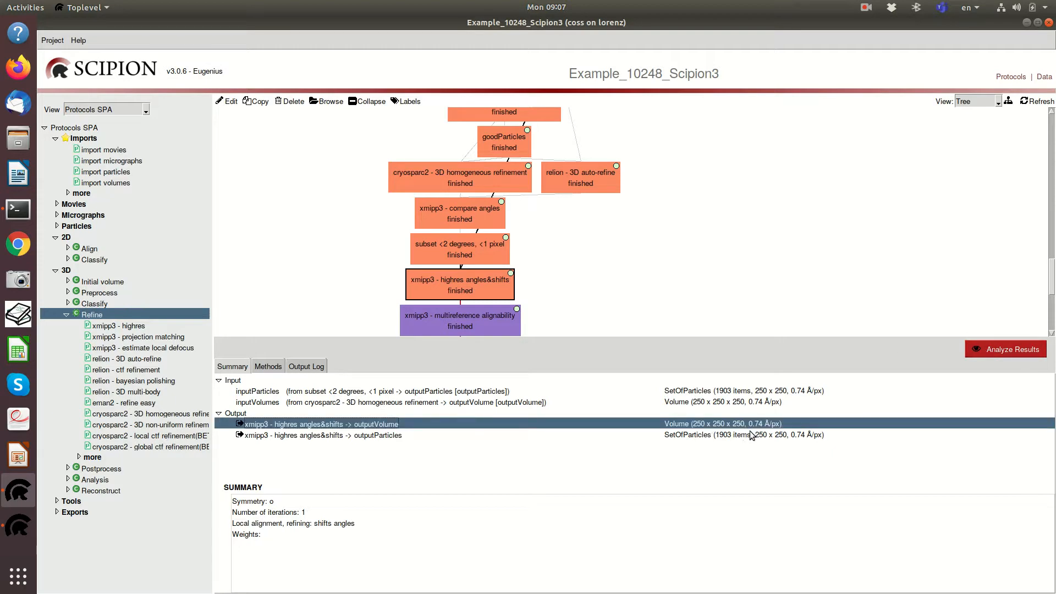
pyautogui.scroll(-10, 566, 246)
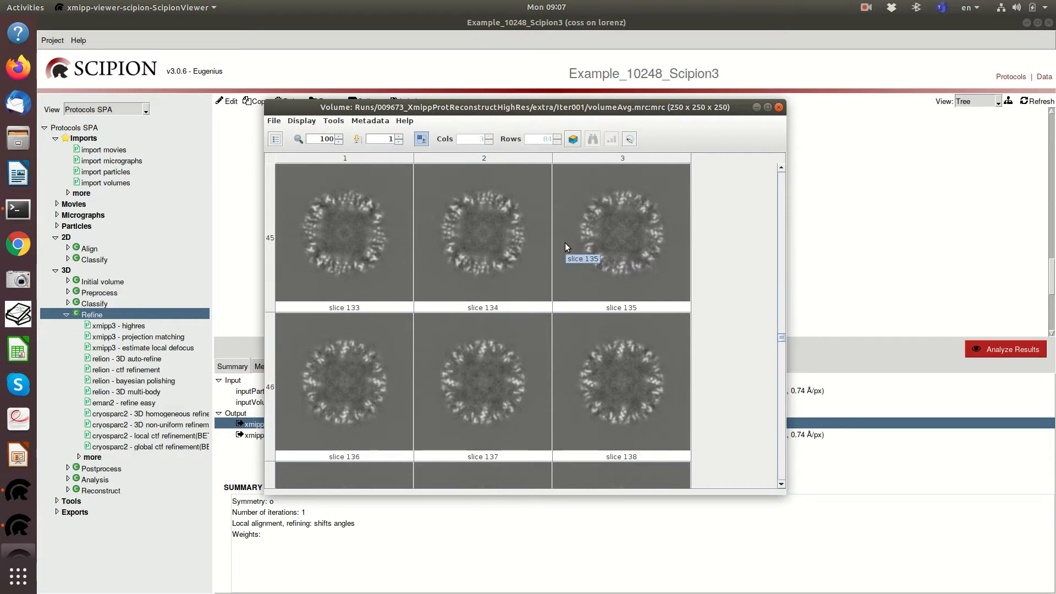
# Open slice 97 of the reconstructed volume in its own enlarged view, inspect it, and close it
pyautogui.scroll(3, 565, 245)
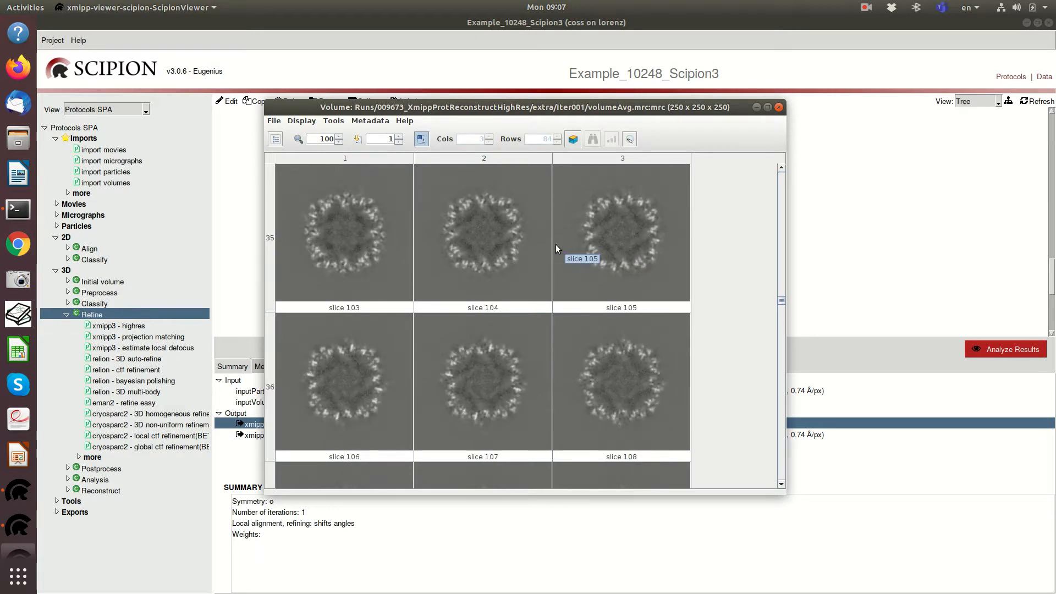
pyautogui.doubleClick(321, 243)
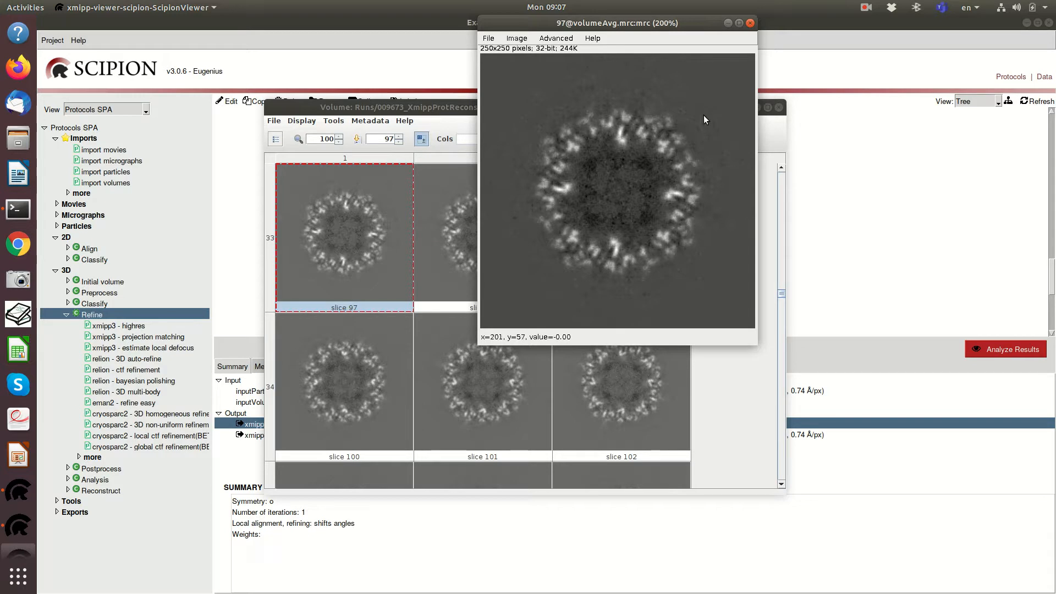
pyautogui.click(751, 23)
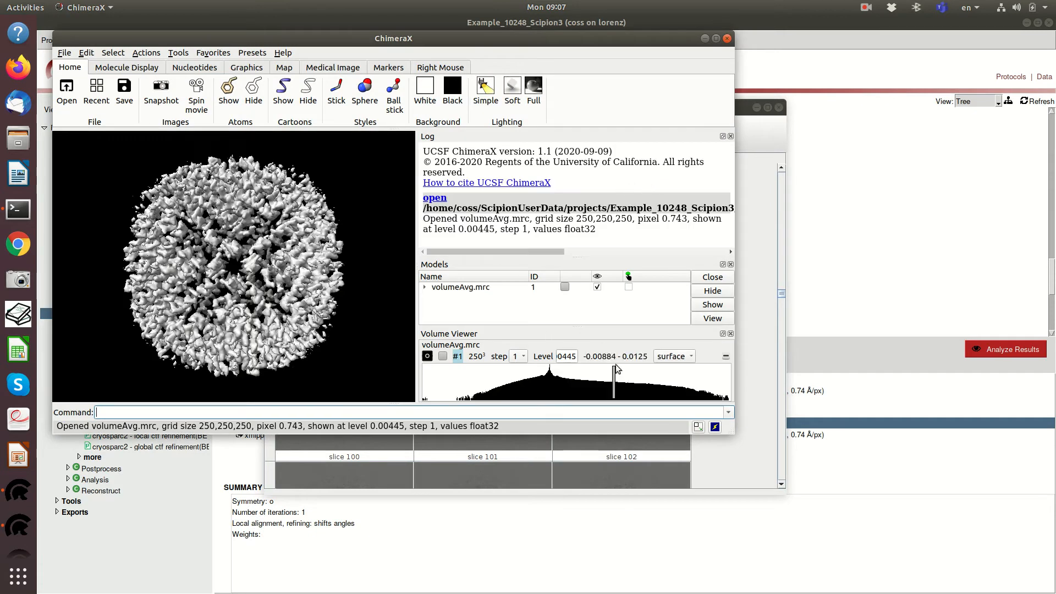
# In ChimeraX, lower the volumeAvg.mrc surface level to about 0.0023, examine the map's surface detail from several angles, and close the map and slice viewers
pyautogui.moveTo(616, 369)
pyautogui.mouseDown()
pyautogui.moveTo(576, 381)
pyautogui.moveTo(586, 382)
pyautogui.mouseUp()
pyautogui.scroll(-3, 233, 257)
pyautogui.scroll(5, 233, 257)
pyautogui.moveTo(271, 293); pyautogui.dragTo(268, 264)
pyautogui.scroll(2, 268, 264)
pyautogui.moveTo(336, 268); pyautogui.dragTo(271, 319)
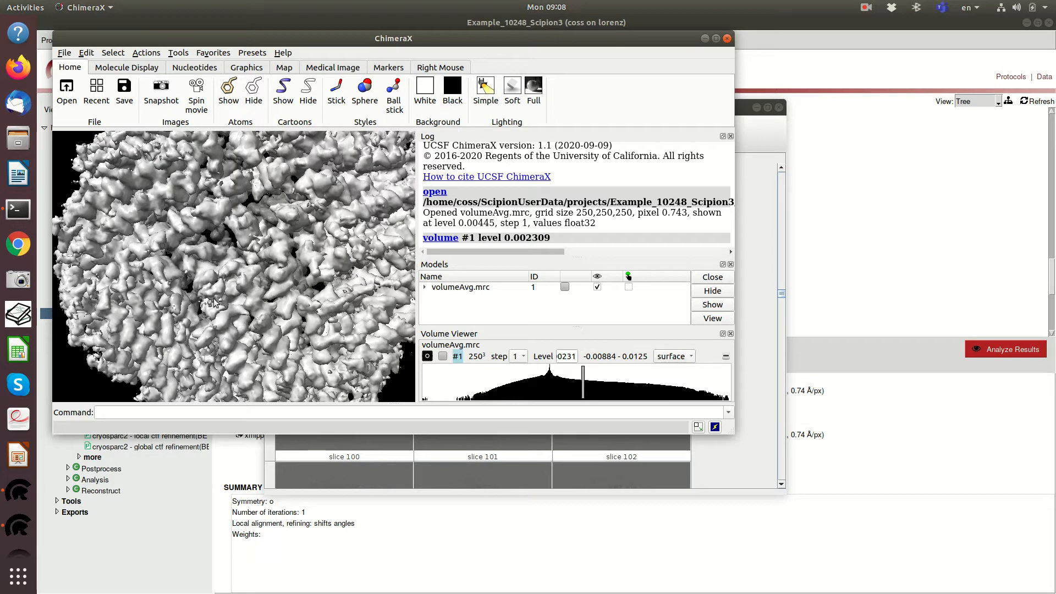
pyautogui.moveTo(227, 269); pyautogui.dragTo(276, 262)
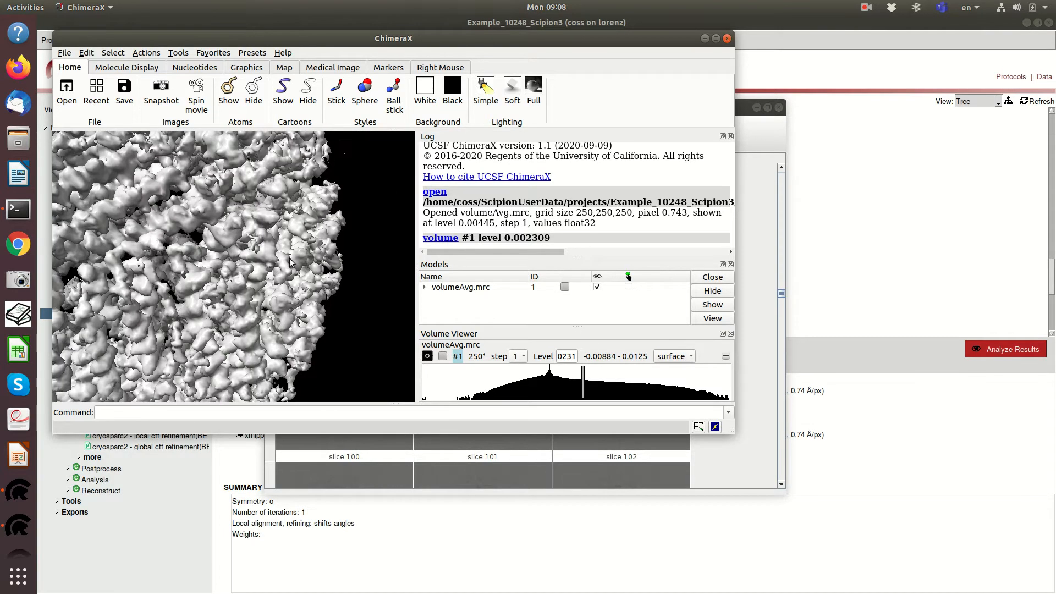
pyautogui.moveTo(279, 154); pyautogui.dragTo(287, 197)
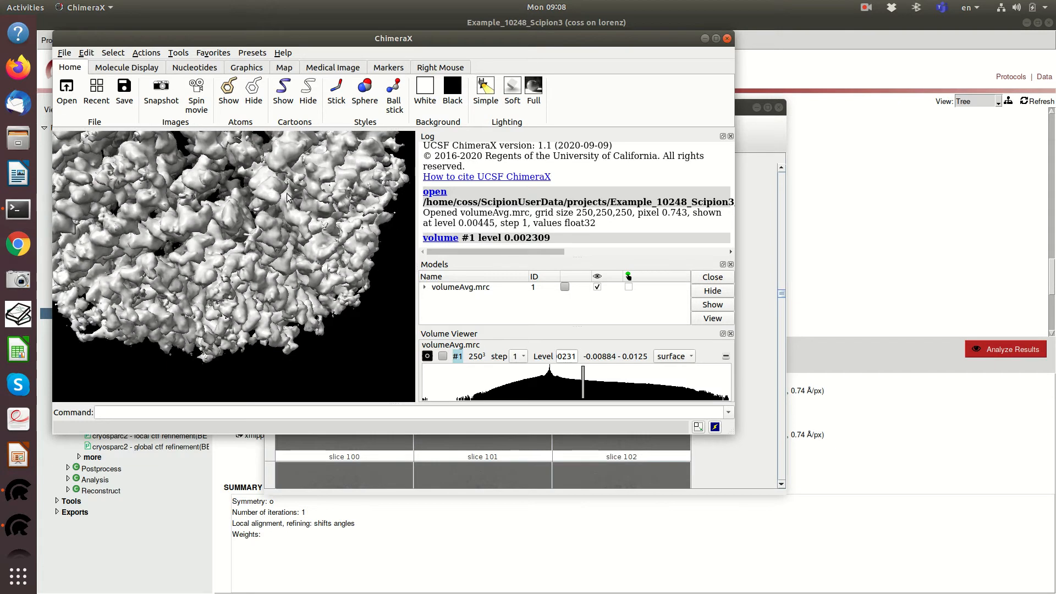
pyautogui.click(730, 39)
pyautogui.click(779, 109)
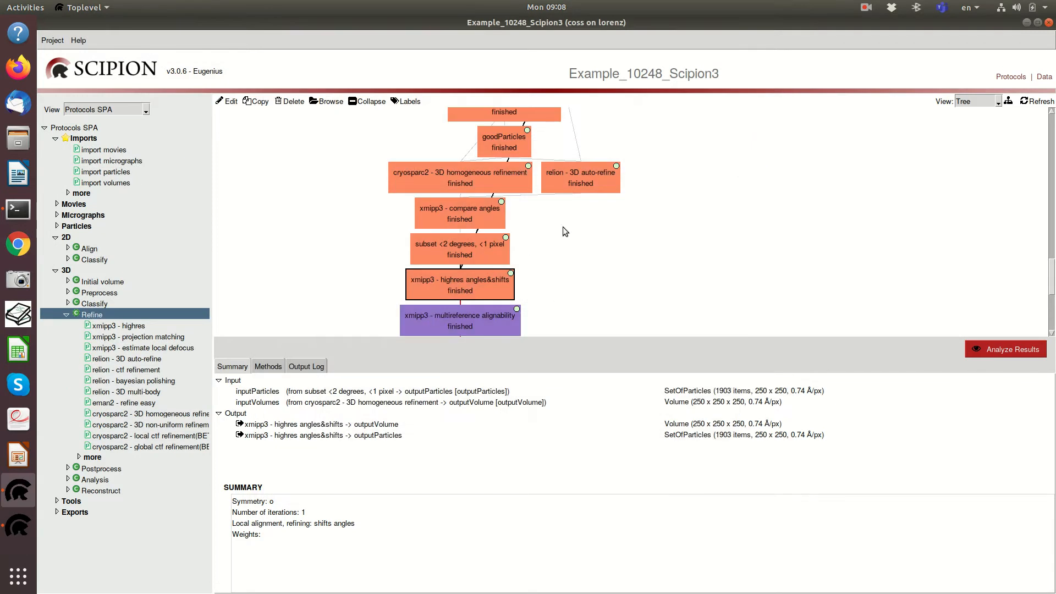
pyautogui.scroll(5, 636, 216)
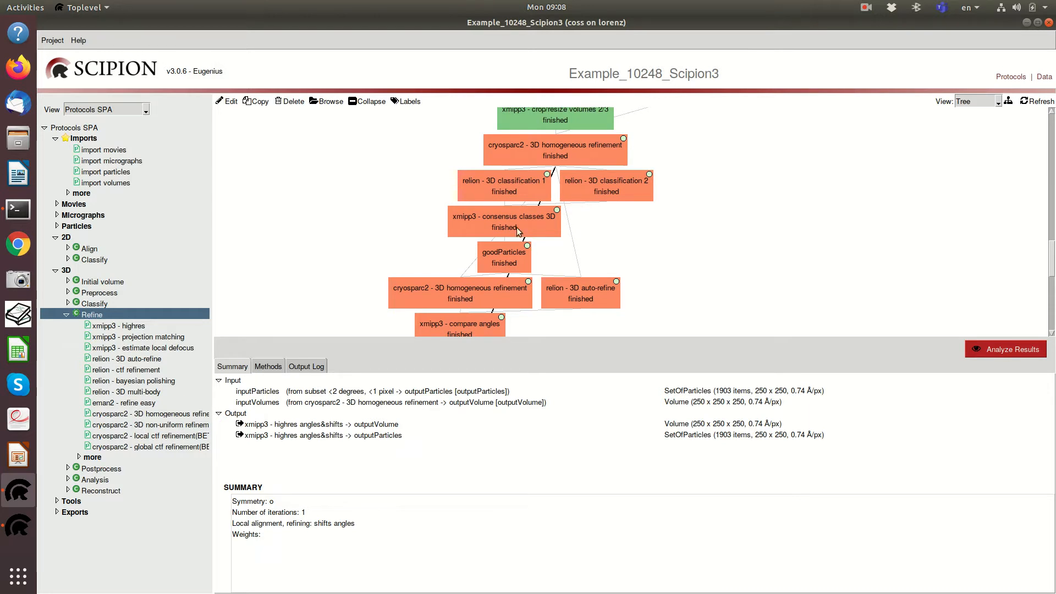
pyautogui.moveTo(517, 227)
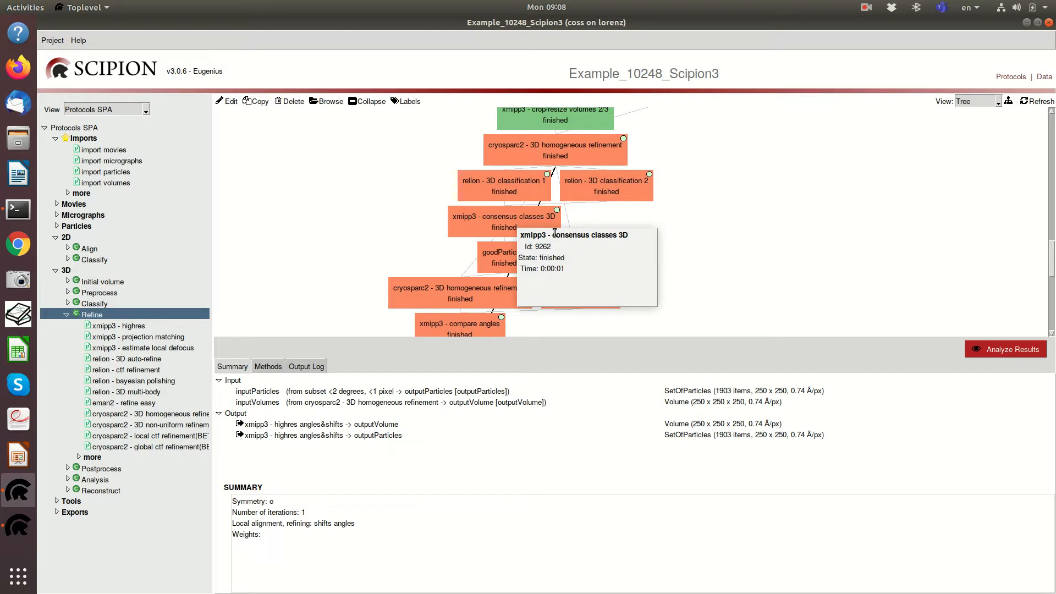
pyautogui.scroll(-5, 552, 221)
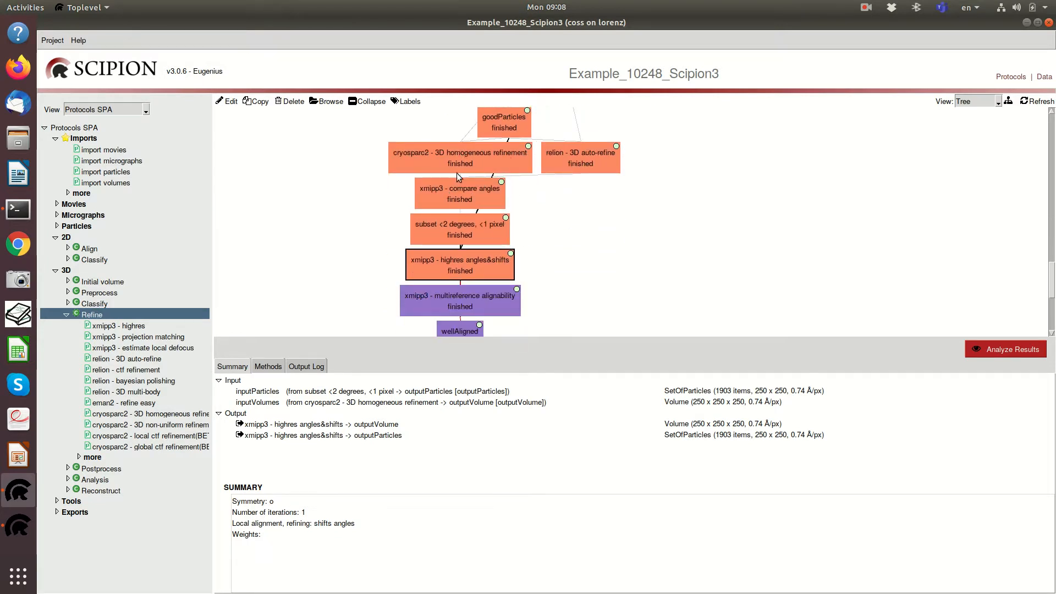
# Display the output particles table of the xmipp3 - highres angles&shifts run
pyautogui.moveTo(457, 173)
pyautogui.click(993, 352)
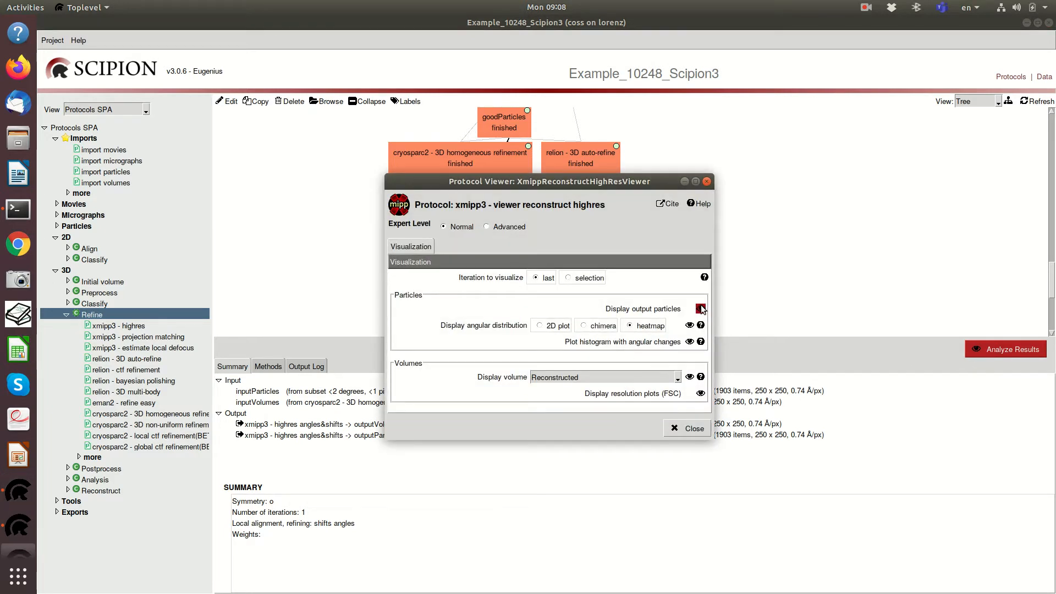
pyautogui.click(701, 309)
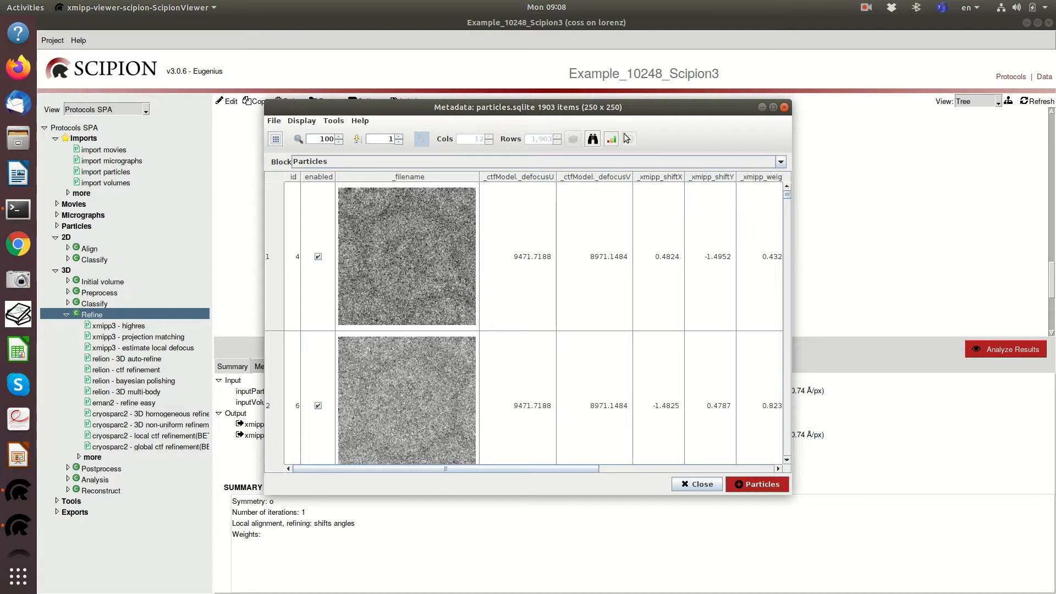
pyautogui.moveTo(617, 109); pyautogui.dragTo(439, 105)
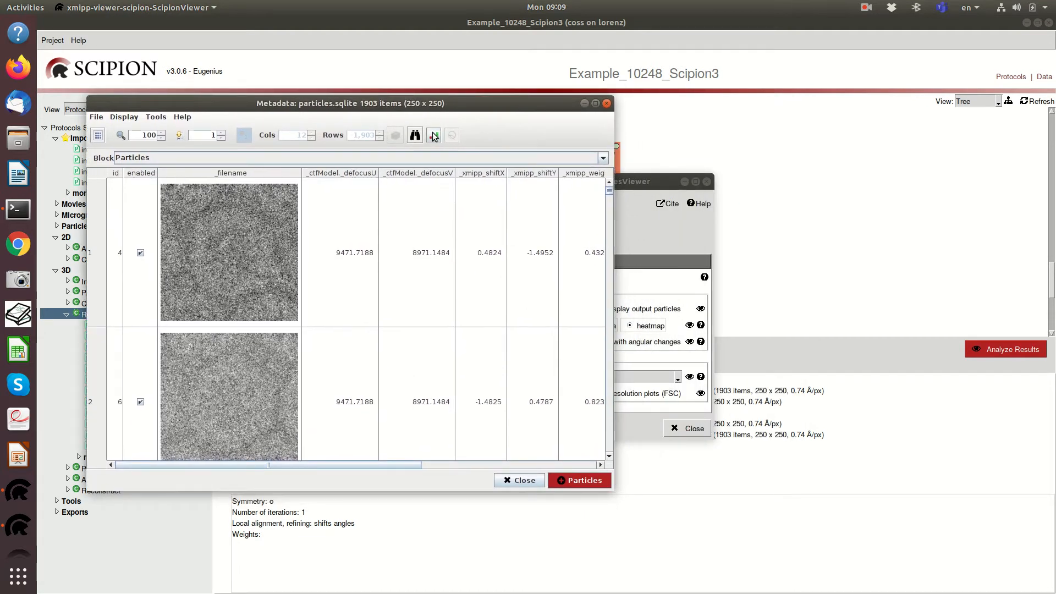
# Plot a 50-bin histogram of the particles' _xmipp_cost column
pyautogui.click(433, 136)
pyautogui.moveTo(398, 159); pyautogui.dragTo(709, 70)
pyautogui.click(614, 145)
pyautogui.click(607, 166)
pyautogui.click(657, 278)
pyautogui.click(657, 261)
pyautogui.click(657, 270)
pyautogui.click(657, 278)
pyautogui.click(657, 261)
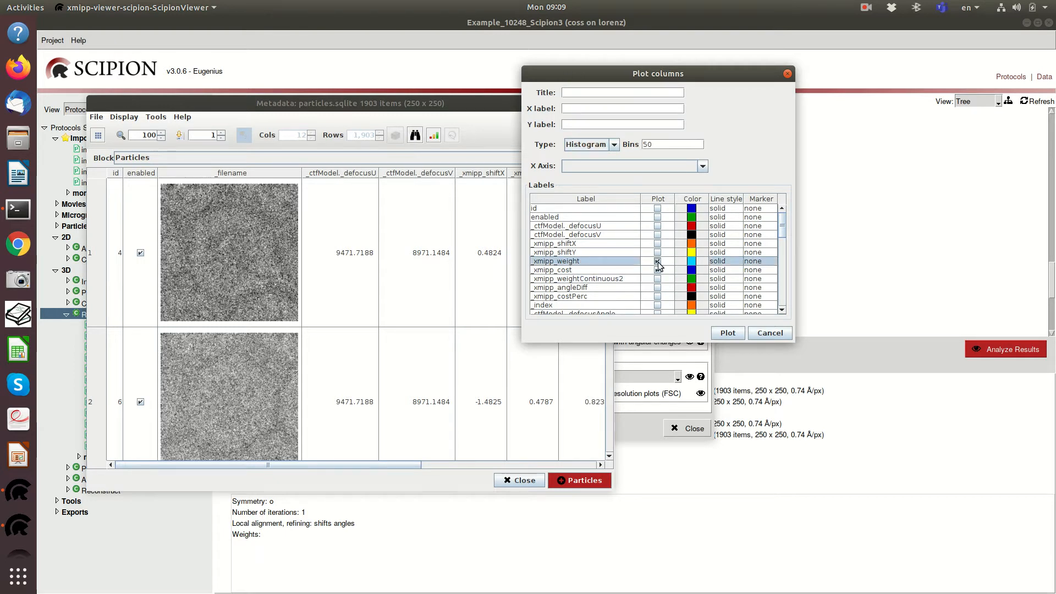
pyautogui.click(728, 332)
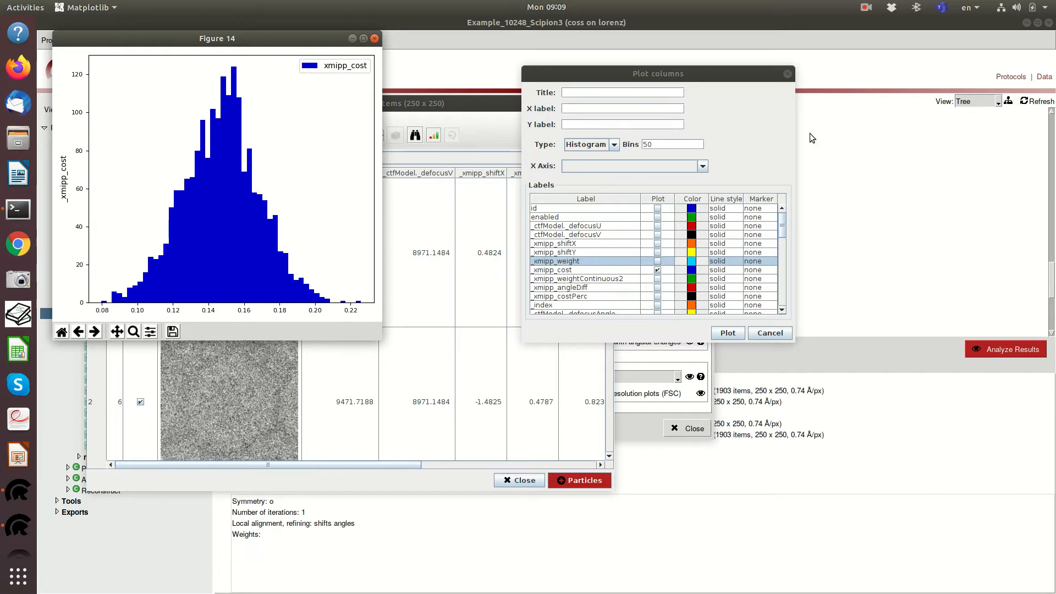
# Examine the _xmipp_cost histogram at full size, and close it together with the plot dialog and the particles table
pyautogui.click(363, 38)
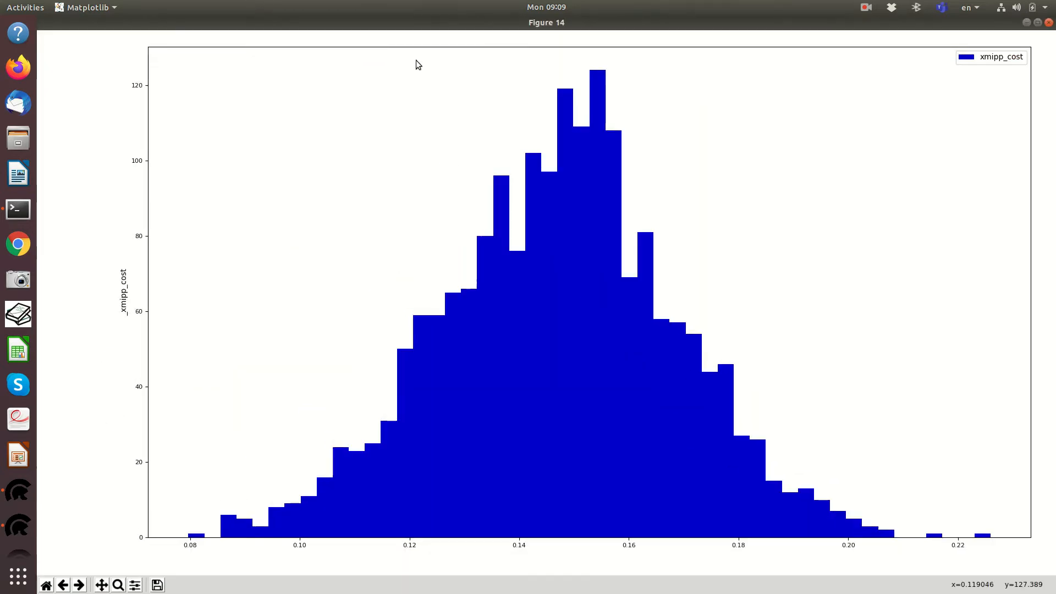
pyautogui.click(1037, 22)
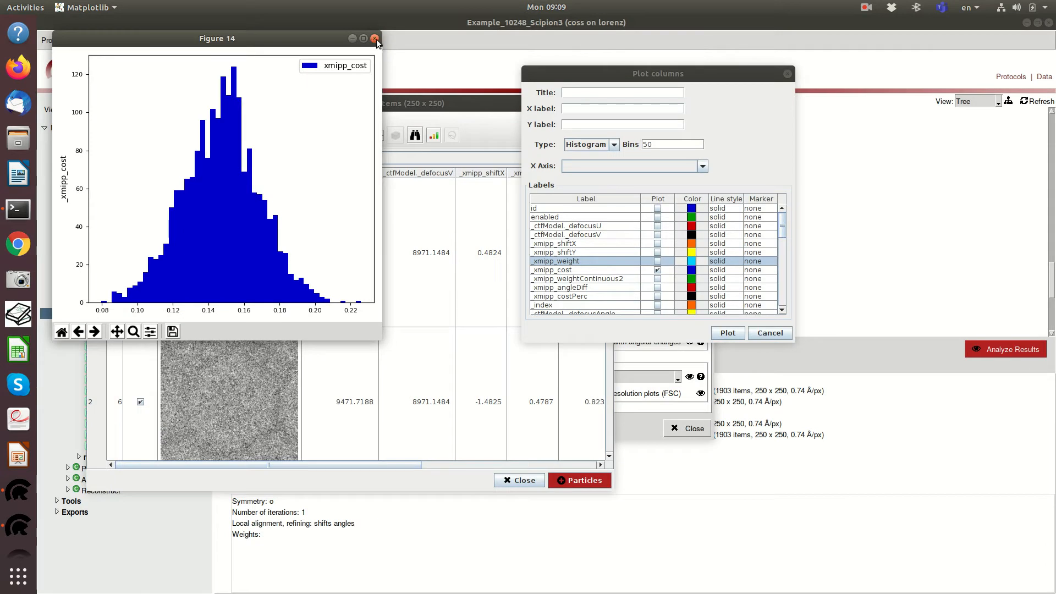
pyautogui.click(375, 38)
pyautogui.click(786, 74)
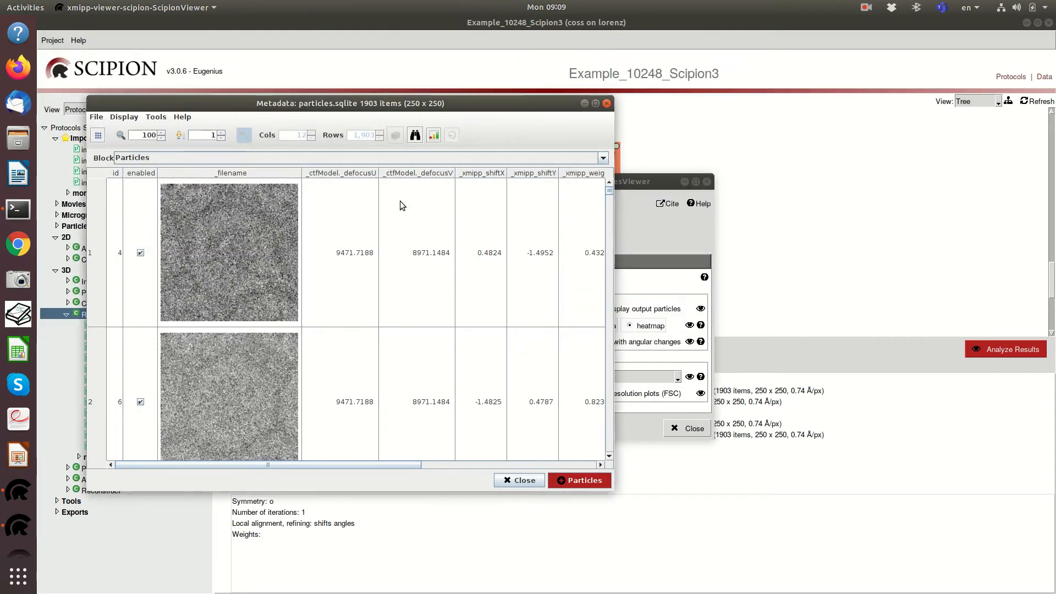
pyautogui.scroll(-5, 386, 263)
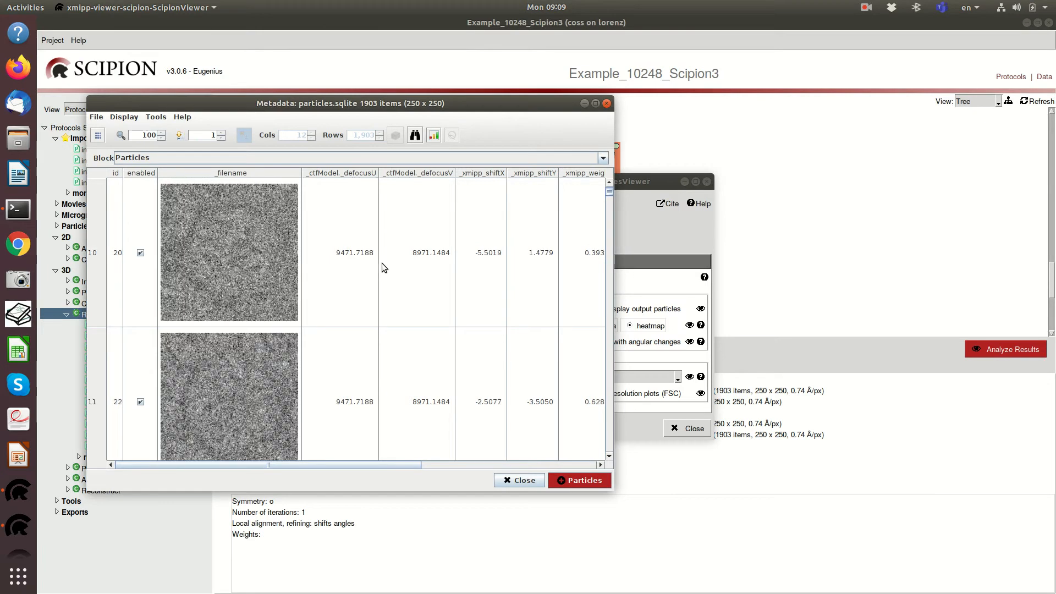
pyautogui.click(607, 103)
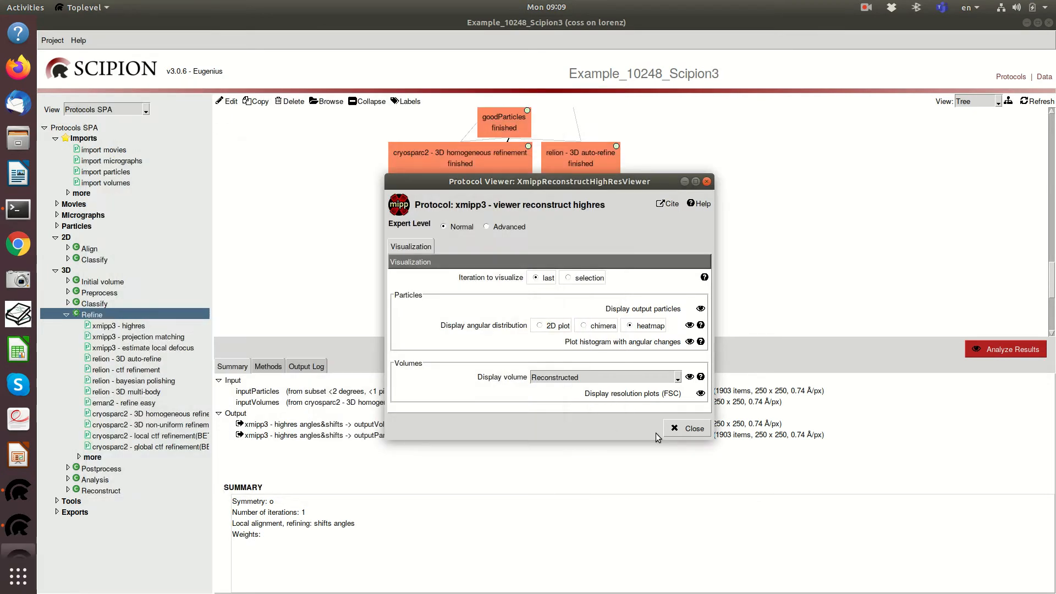
# Display the angular distribution of the last iteration as a heatmap and enlarge its window
pyautogui.click(689, 325)
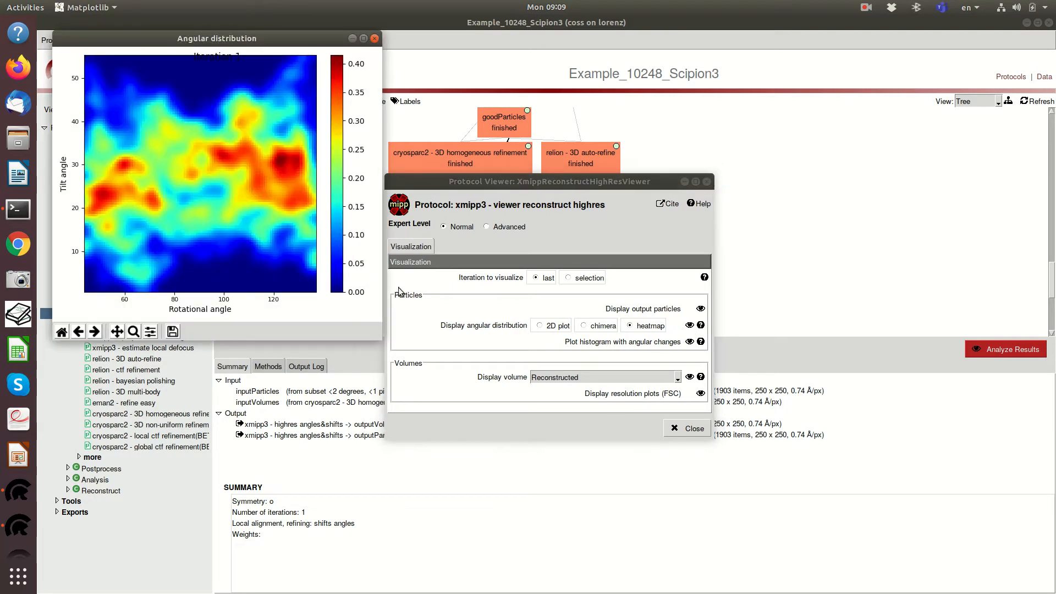
pyautogui.moveTo(381, 336); pyautogui.dragTo(650, 512)
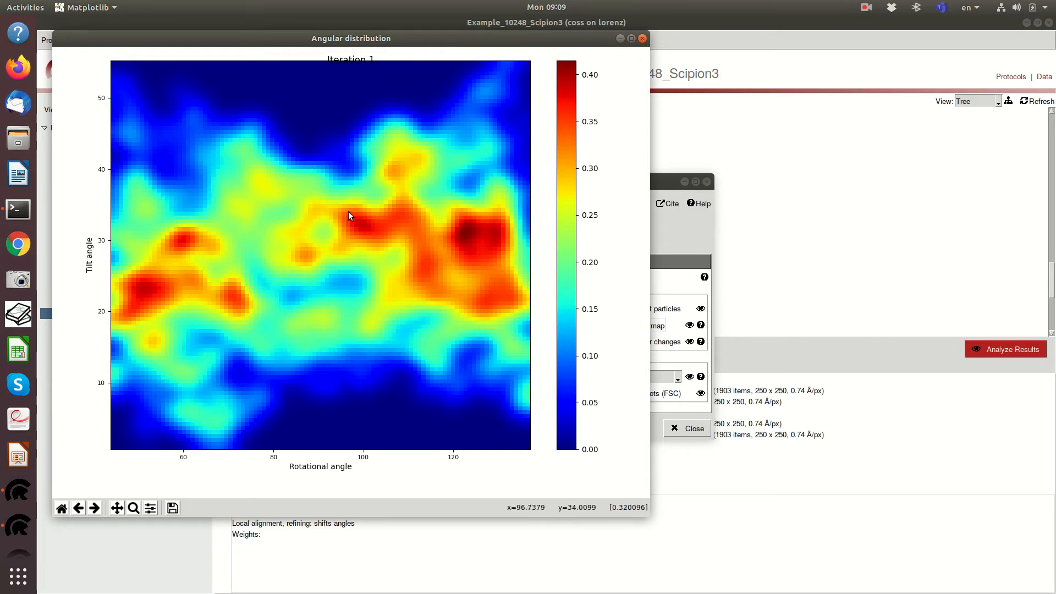
# Display the angular distribution as a 2D plot beside the heatmap, compare them, and close both plots and the results viewer
pyautogui.click(670, 230)
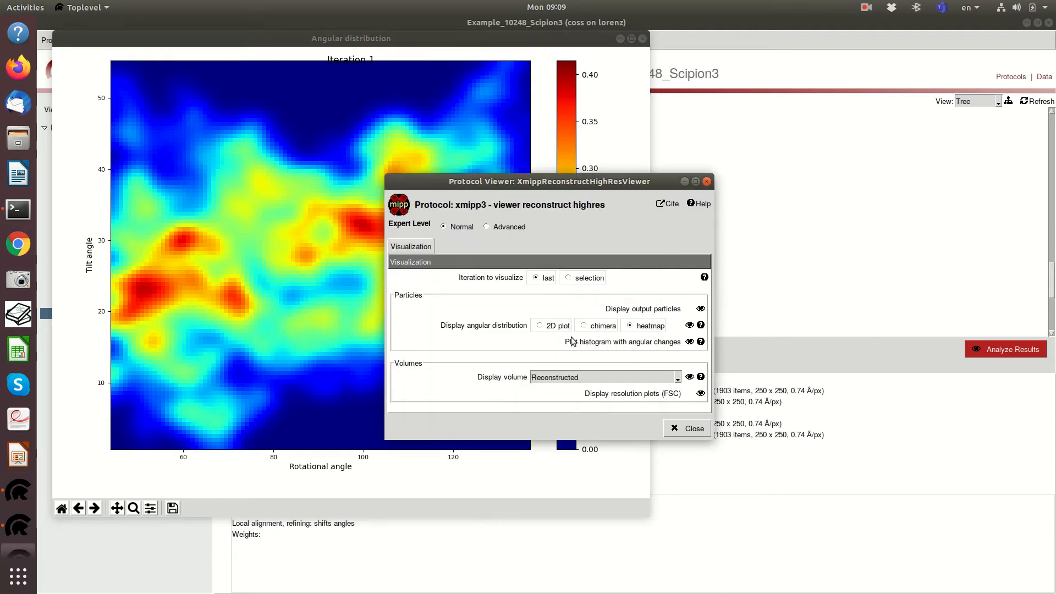
pyautogui.click(689, 325)
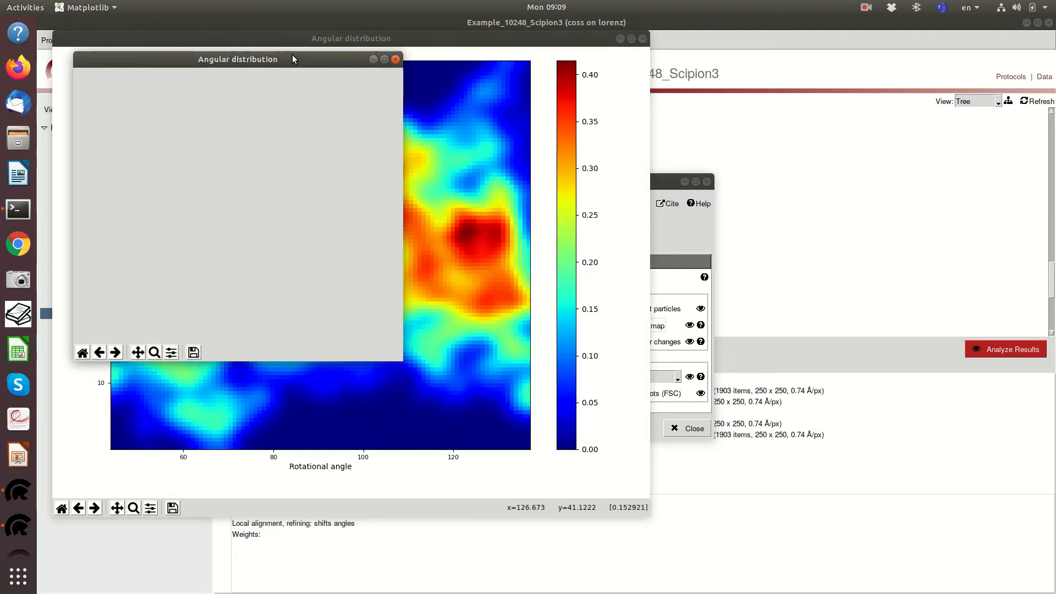
pyautogui.moveTo(295, 59); pyautogui.dragTo(897, 97)
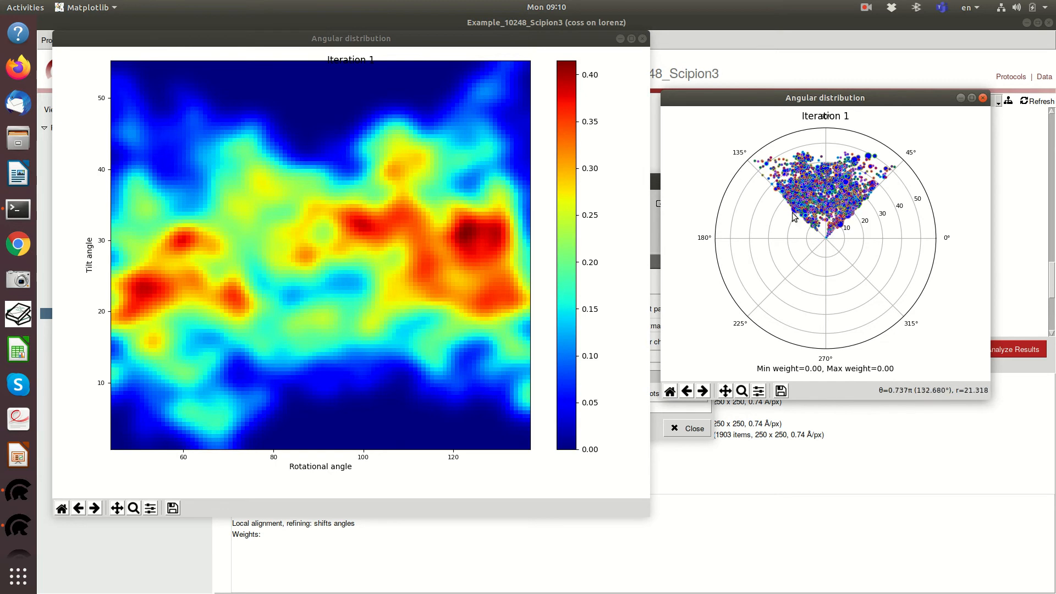
pyautogui.click(642, 38)
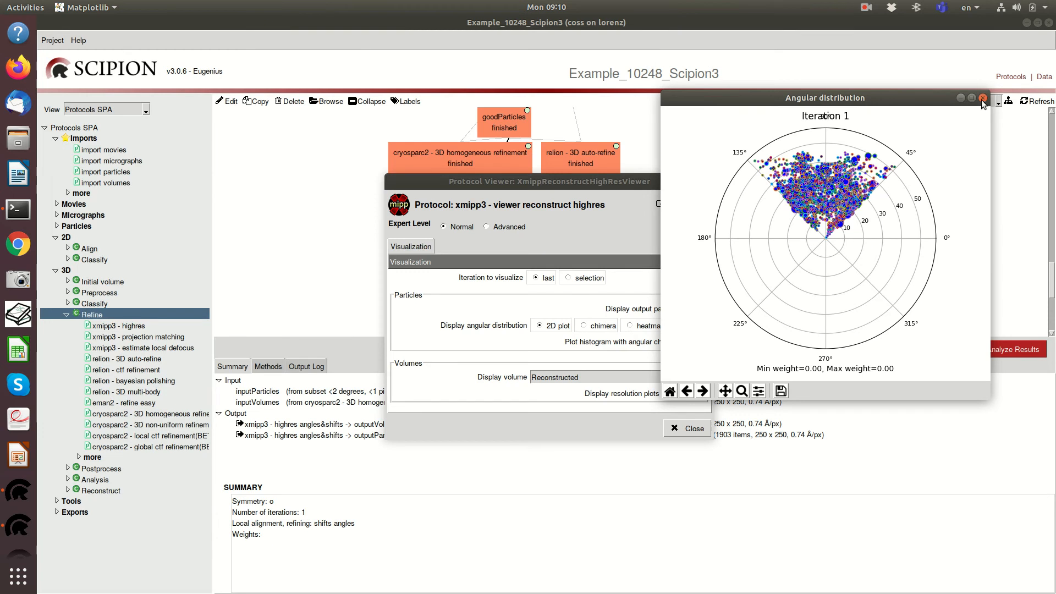
pyautogui.click(983, 98)
pyautogui.click(679, 430)
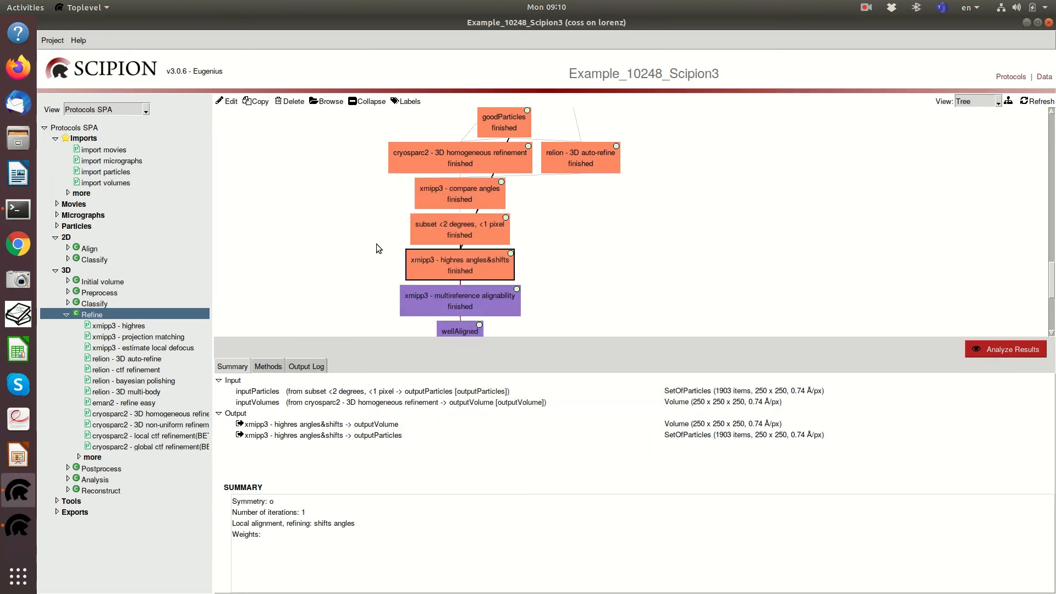
pyautogui.scroll(-1, 606, 203)
pyautogui.scroll(3, 606, 207)
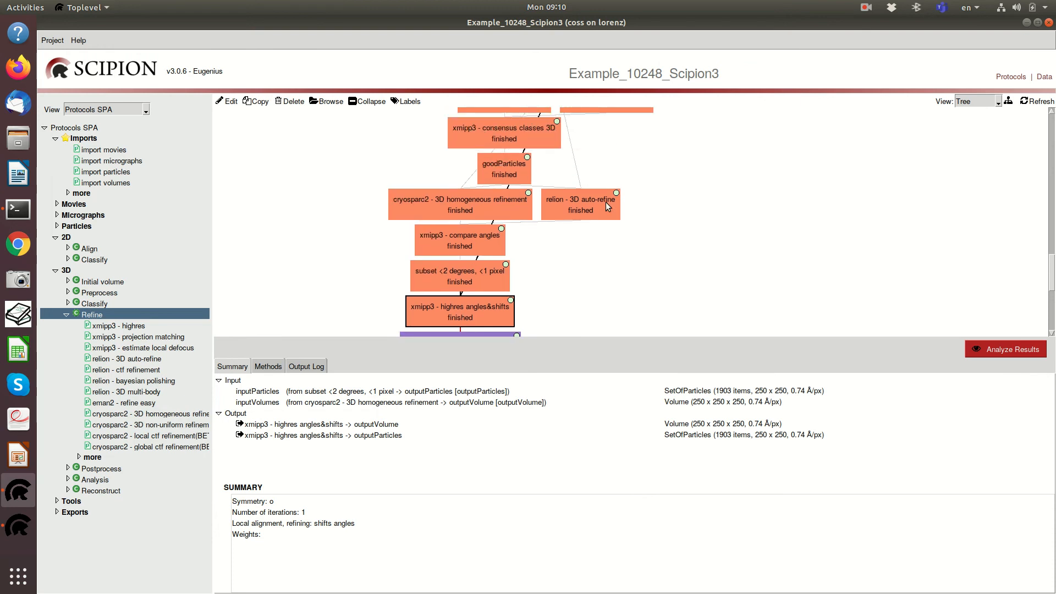
pyautogui.scroll(-1, 605, 206)
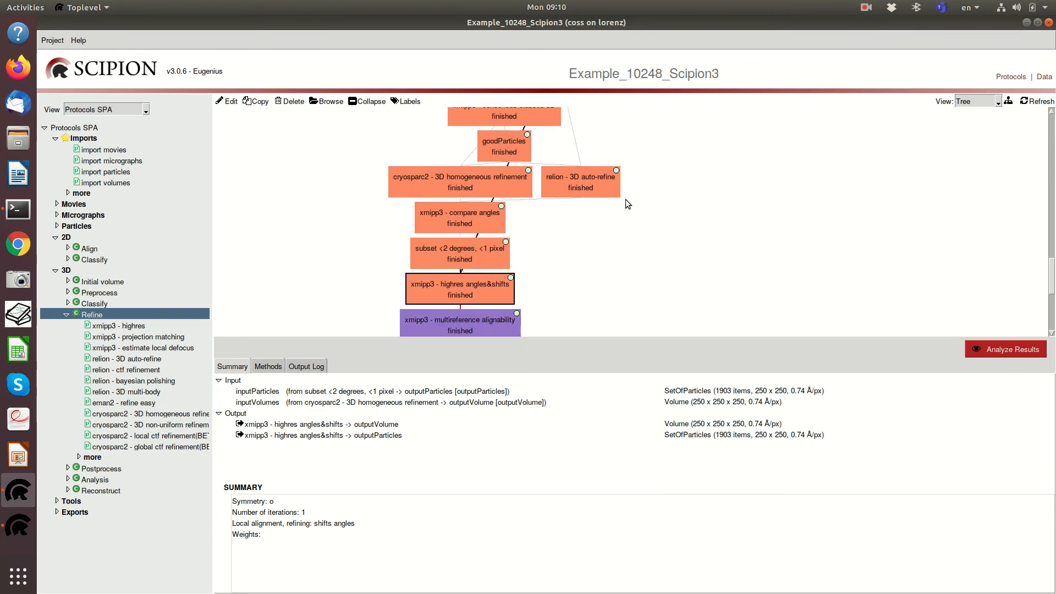
pyautogui.scroll(-7, 613, 225)
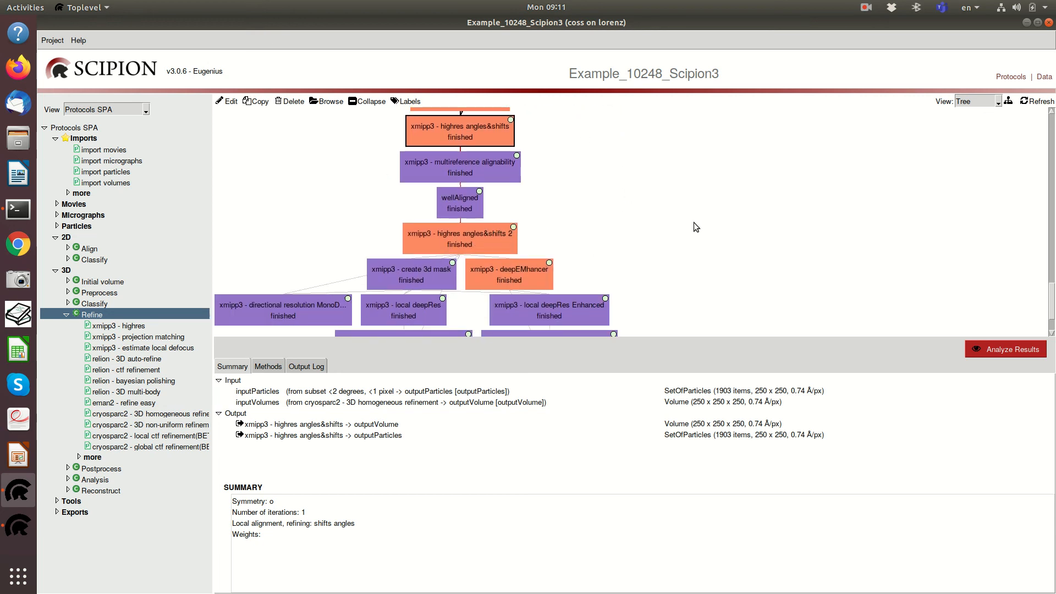
pyautogui.scroll(2, 705, 220)
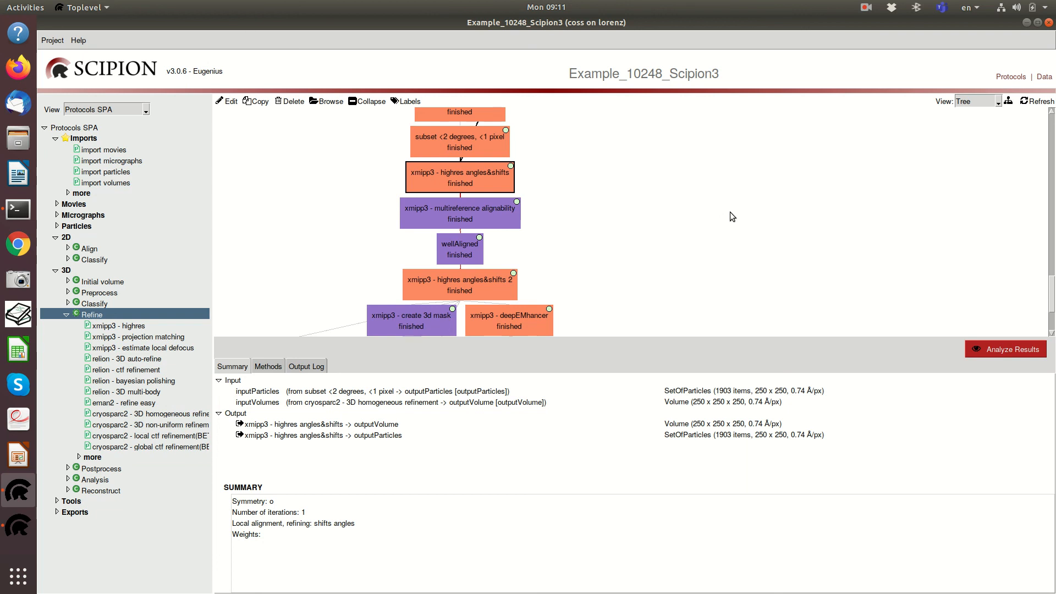
pyautogui.click(867, 8)
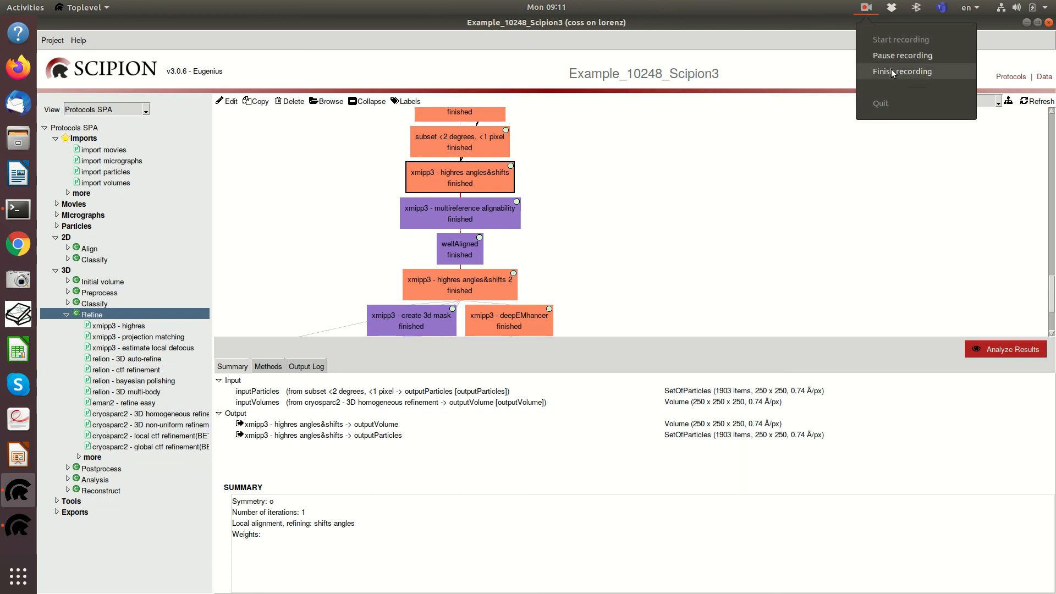